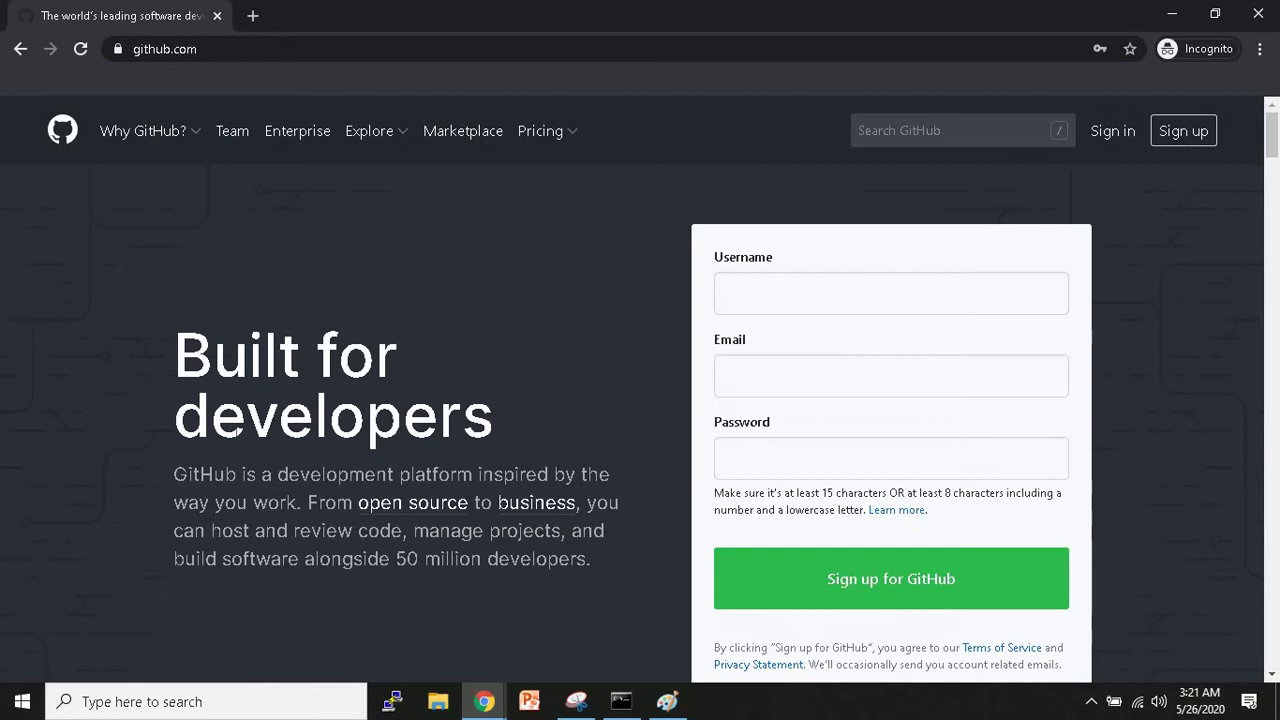
Scroll over the GitHub home page to look over the empty sign-up form.
{"action": "scroll", "coordinate": [836, 370], "scroll_direction": "down", "scroll_amount": 2}
{"action": "scroll", "coordinate": [843, 391], "scroll_direction": "up", "scroll_amount": 2}
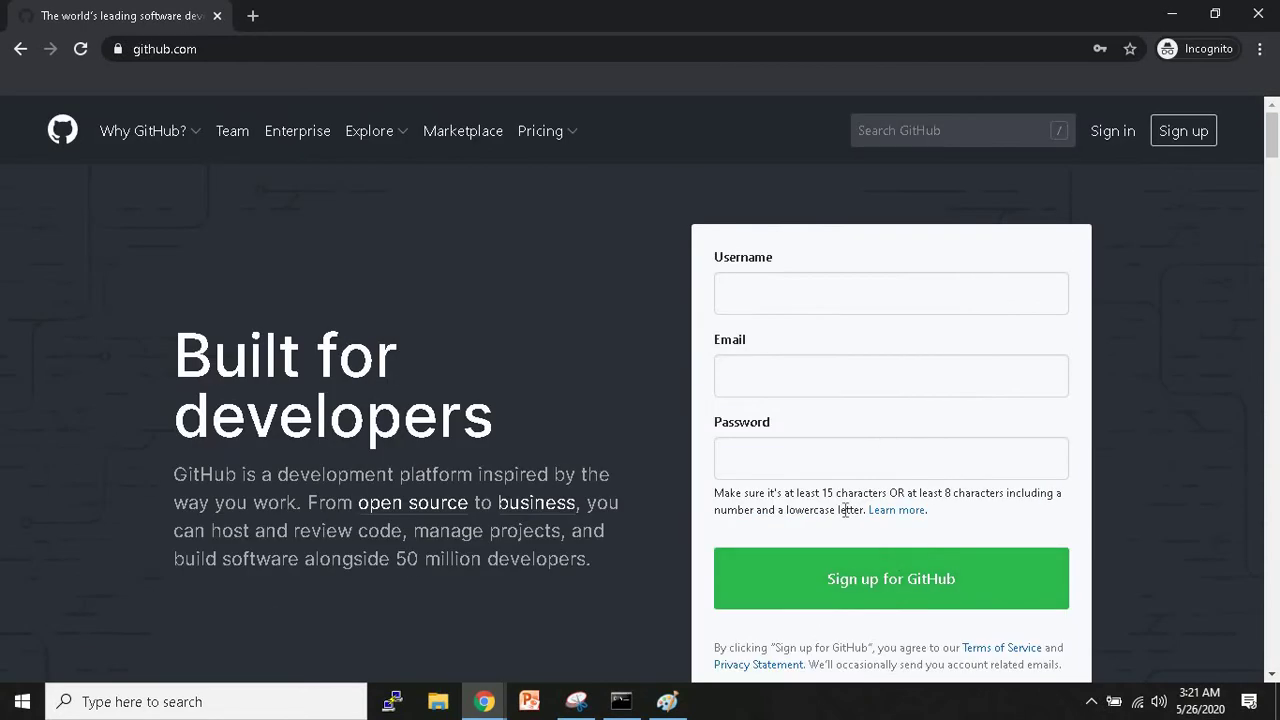
Enter the new username and the account's e-mail address in the sign-up form.
{"action": "left_click", "coordinate": [781, 309]}
{"action": "left_click", "coordinate": [770, 385]}
{"action": "left_click", "coordinate": [797, 462]}
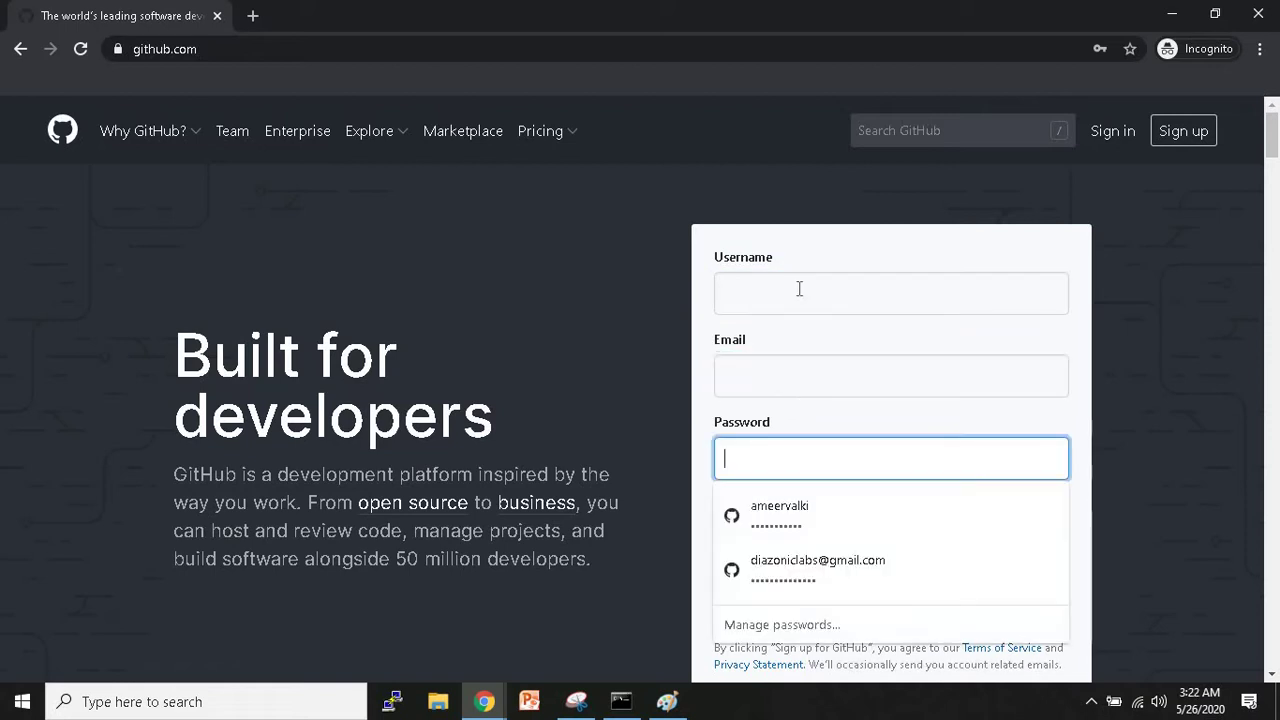
{"action": "left_click", "coordinate": [797, 290]}
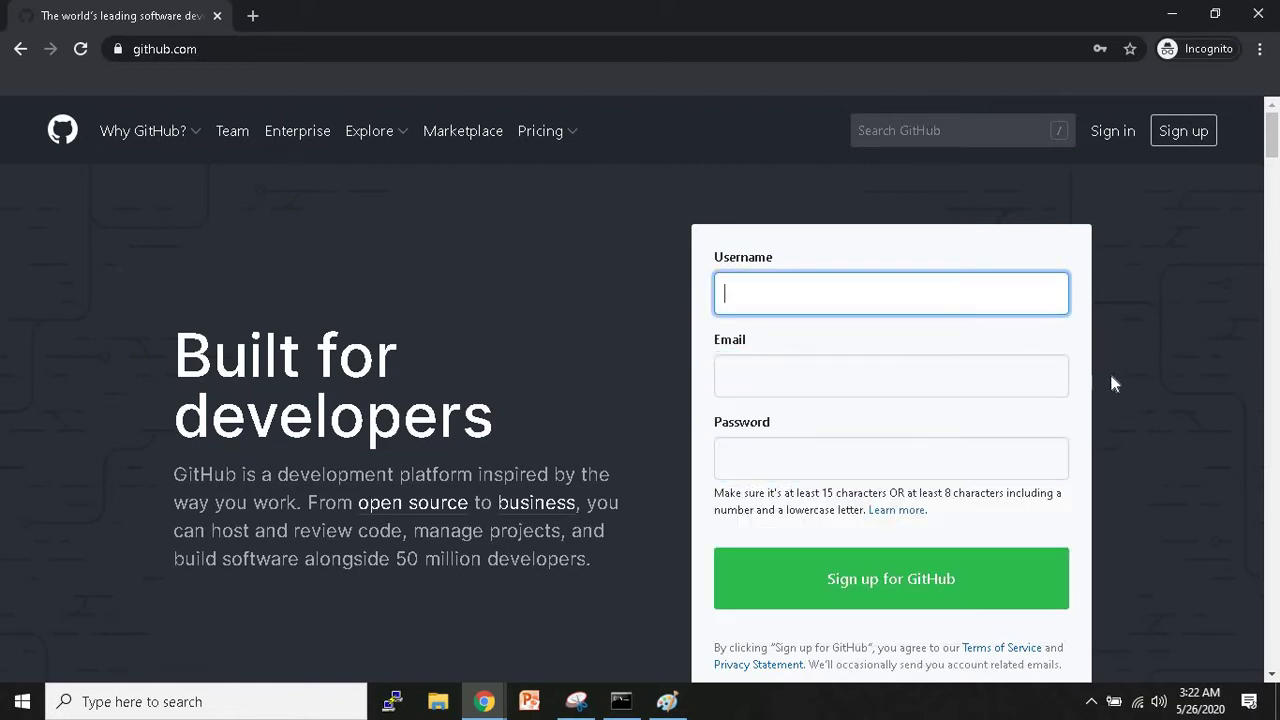
{"action": "key", "text": "BackSpace"}
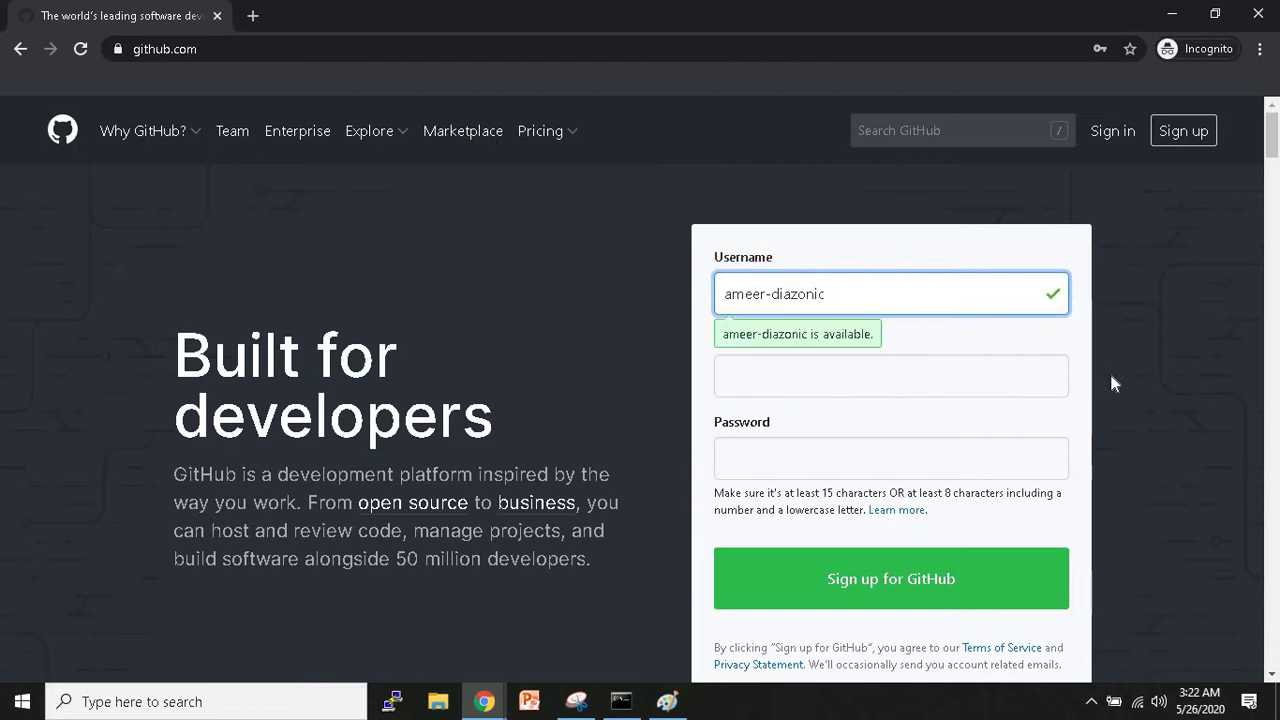
{"action": "left_click", "coordinate": [917, 392]}
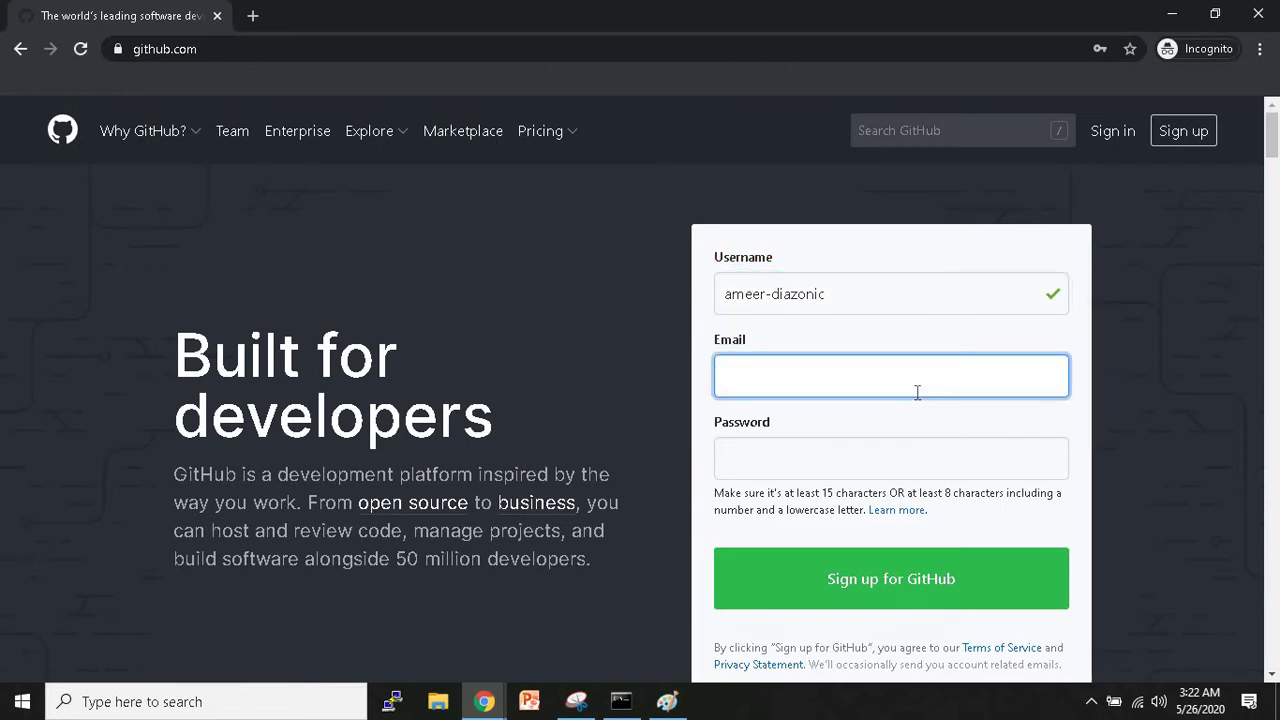
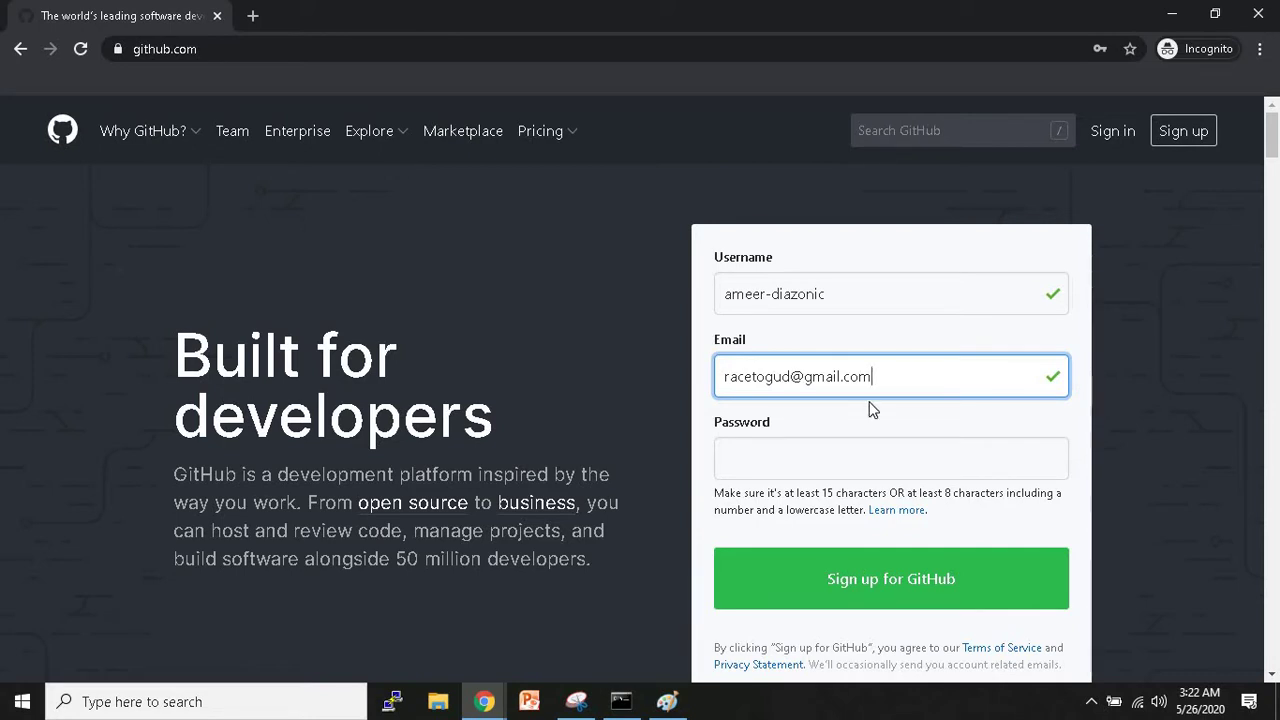
Enter the account password and submit the sign-up form.
{"action": "left_click", "coordinate": [918, 478]}
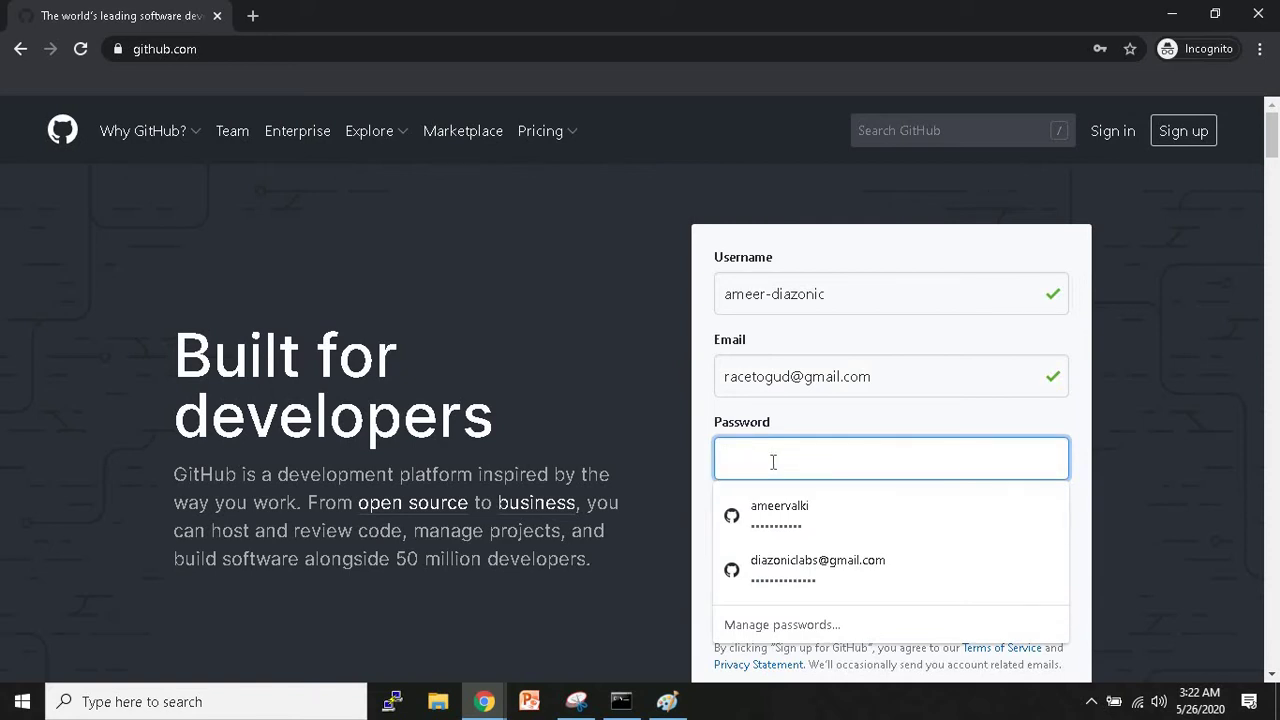
{"action": "type", "text": "aa"}
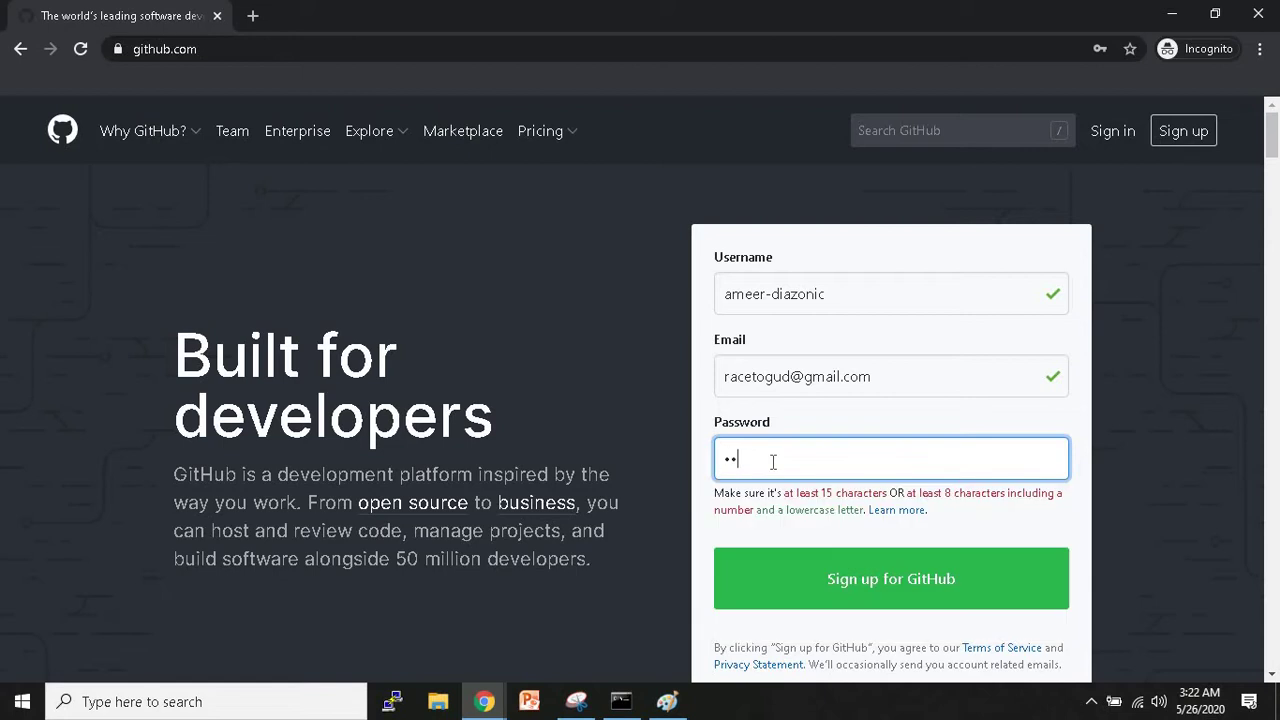
{"action": "key", "text": "BackSpace"}
{"action": "key", "text": "BackSpace"}
{"action": "type", "text": "aaaaaaaaaaaa"}
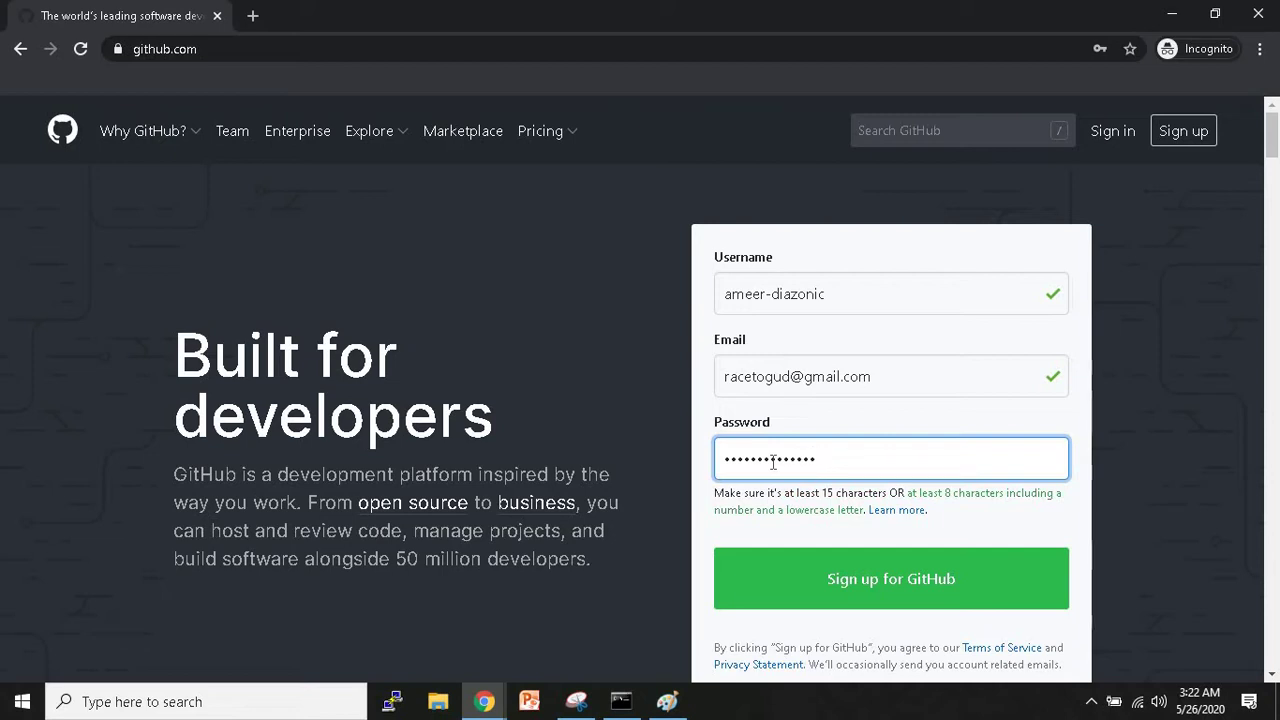
{"action": "left_click", "coordinate": [876, 578]}
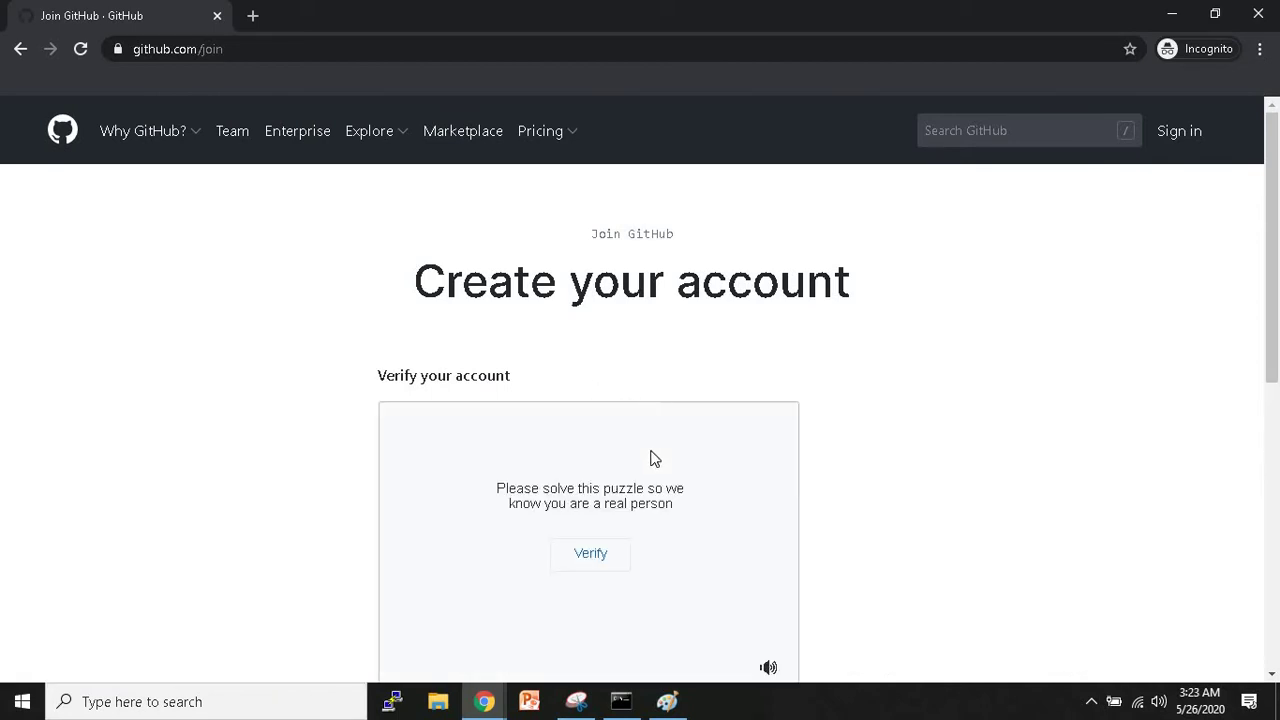
Pass the verification puzzle by rotating two animal images upright and confirming each.
{"action": "scroll", "coordinate": [815, 391], "scroll_direction": "down", "scroll_amount": 1}
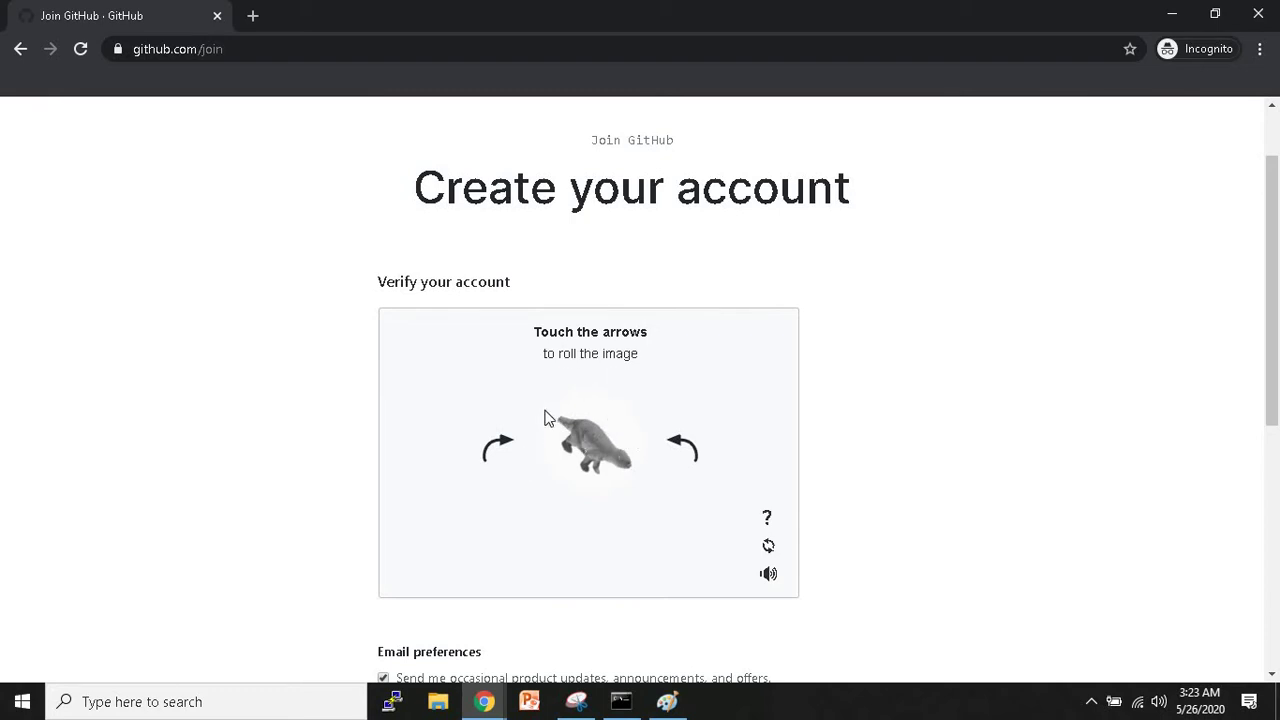
{"action": "left_click", "coordinate": [686, 450]}
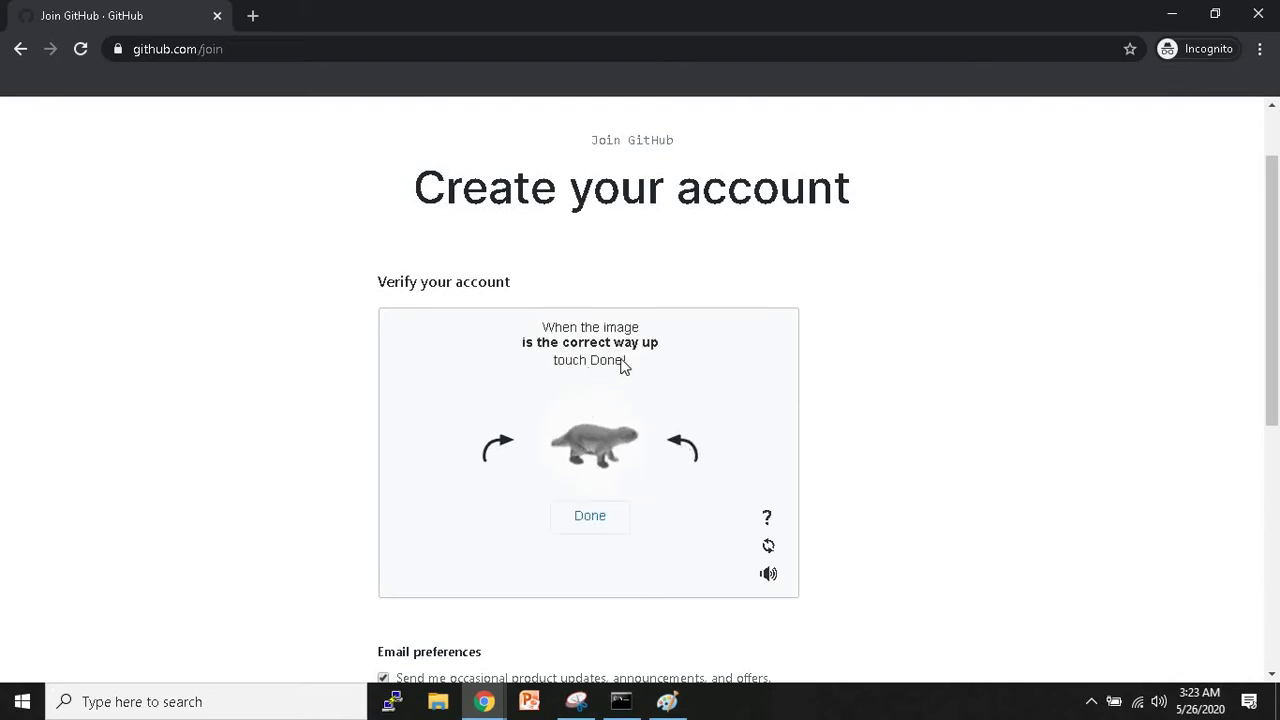
{"action": "left_click", "coordinate": [587, 520]}
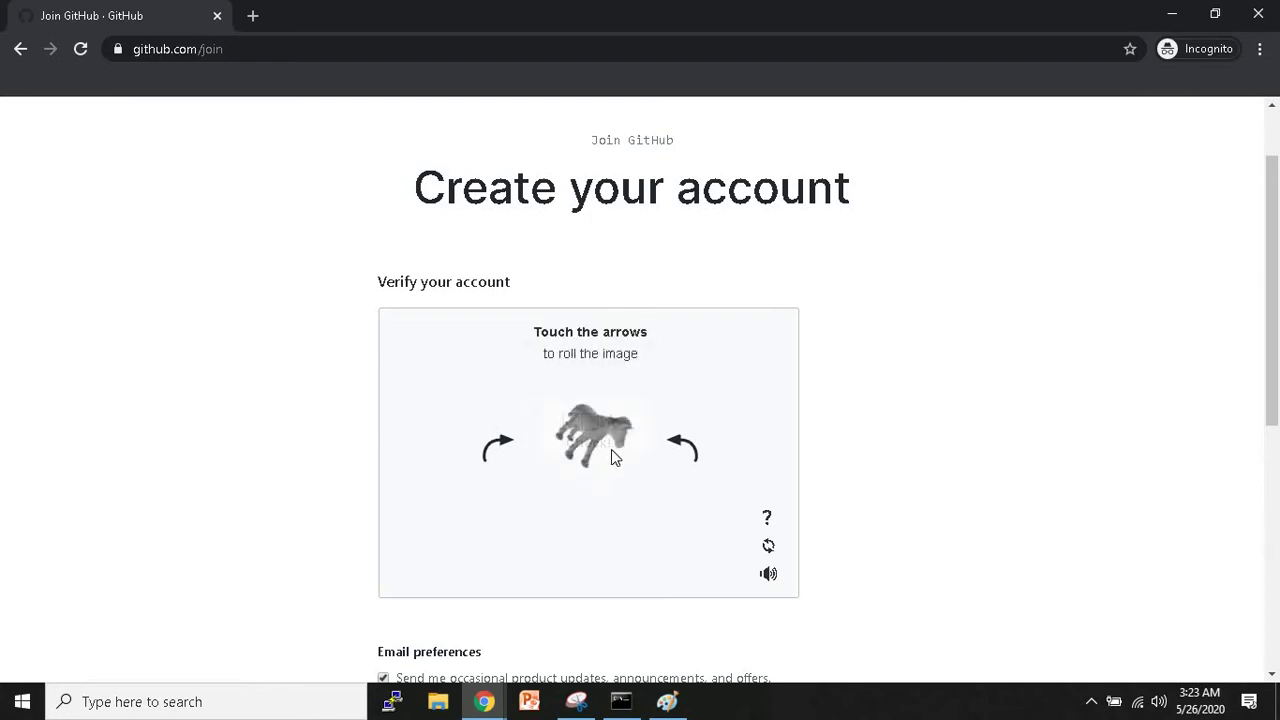
{"action": "left_click", "coordinate": [676, 445]}
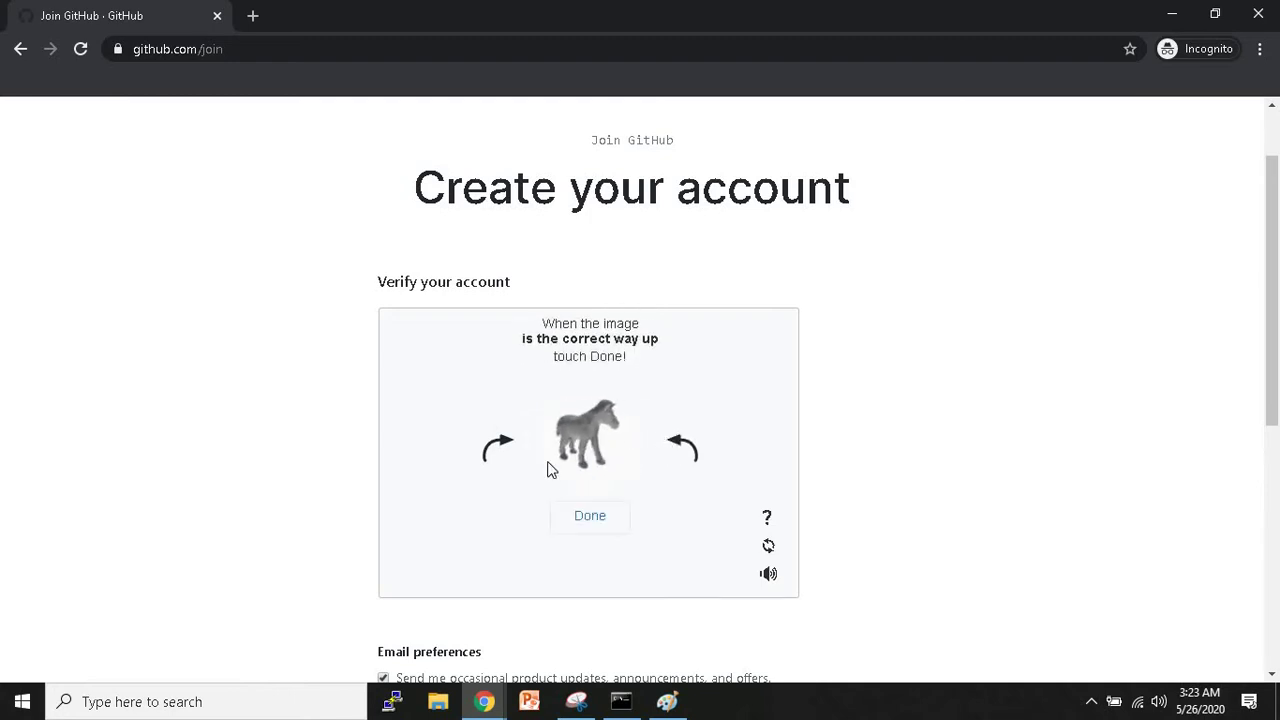
{"action": "left_click", "coordinate": [587, 522]}
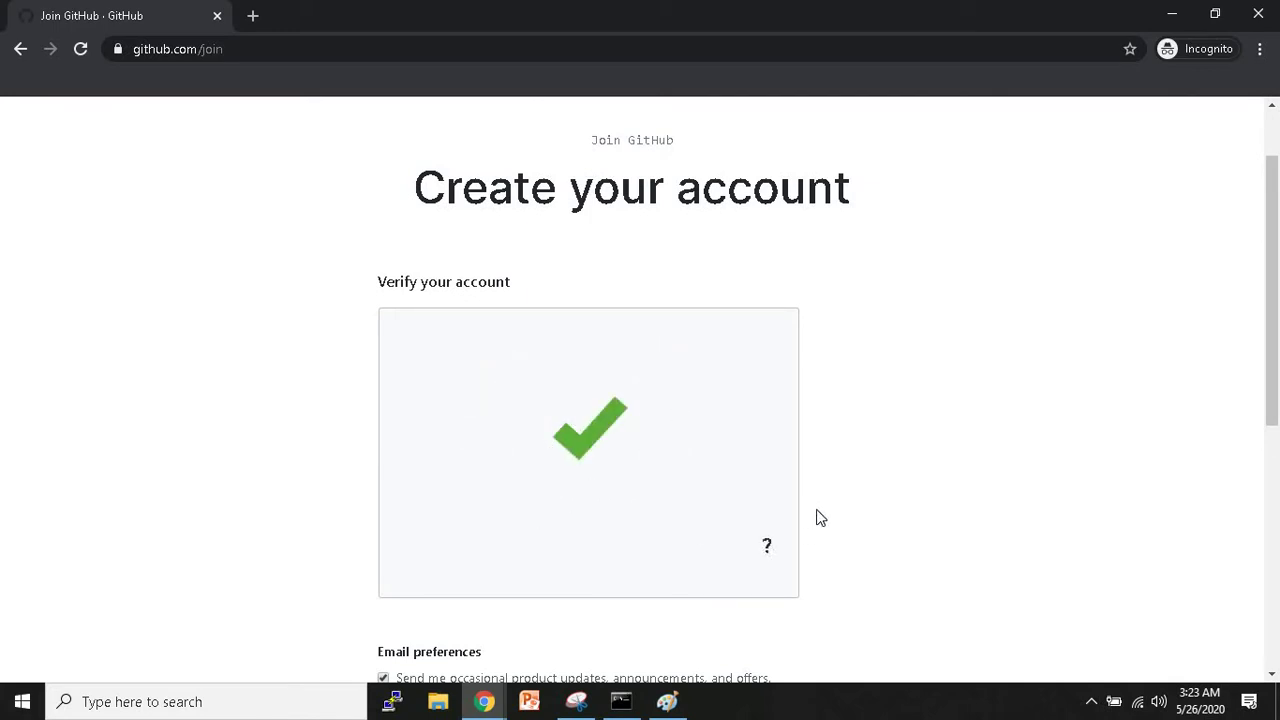
Join the Free plan to create the account.
{"action": "scroll", "coordinate": [838, 453], "scroll_direction": "down", "scroll_amount": 1}
{"action": "scroll", "coordinate": [838, 455], "scroll_direction": "down", "scroll_amount": 1}
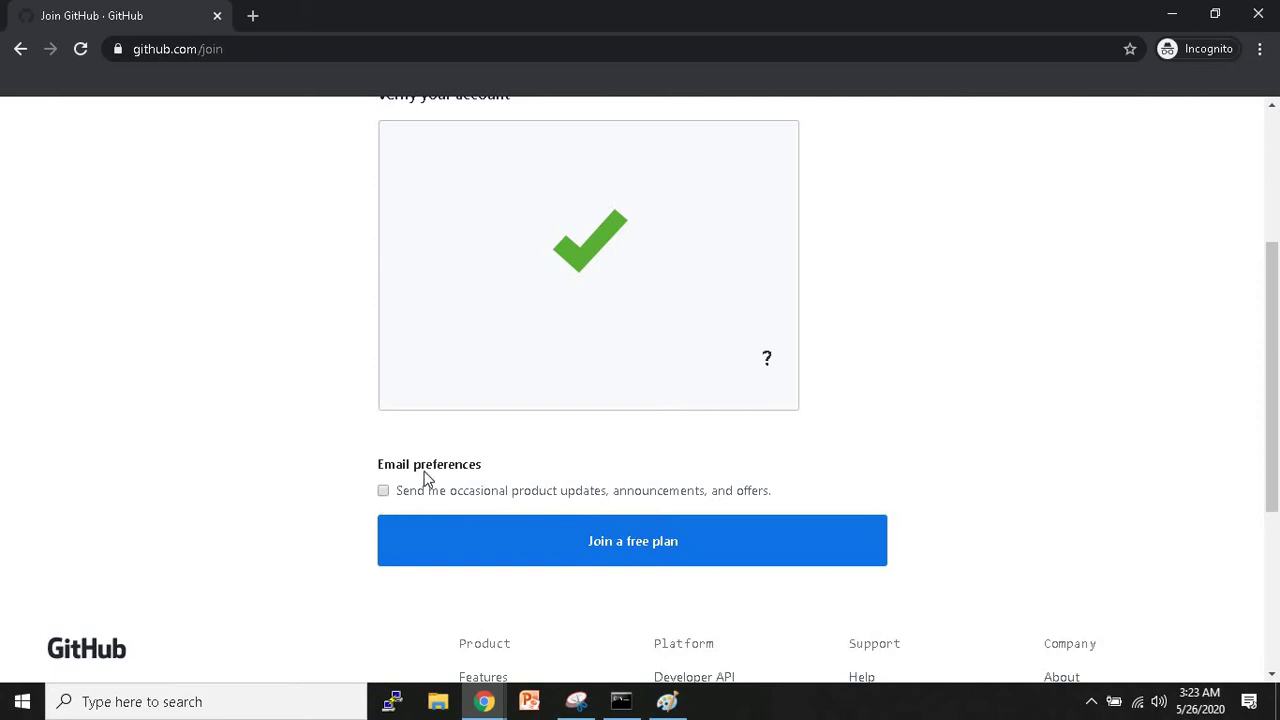
{"action": "left_click", "coordinate": [625, 545]}
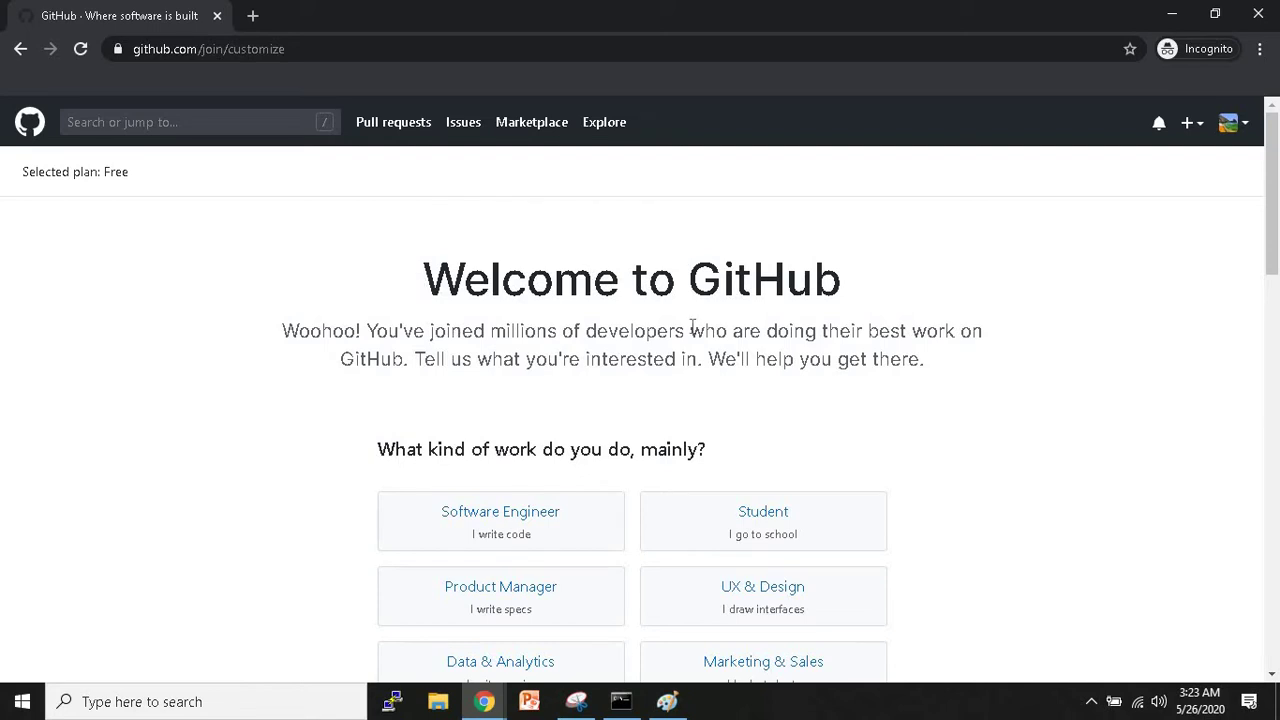
Check which account is signed in from the avatar menu, then dismiss it.
{"action": "left_click", "coordinate": [1240, 138]}
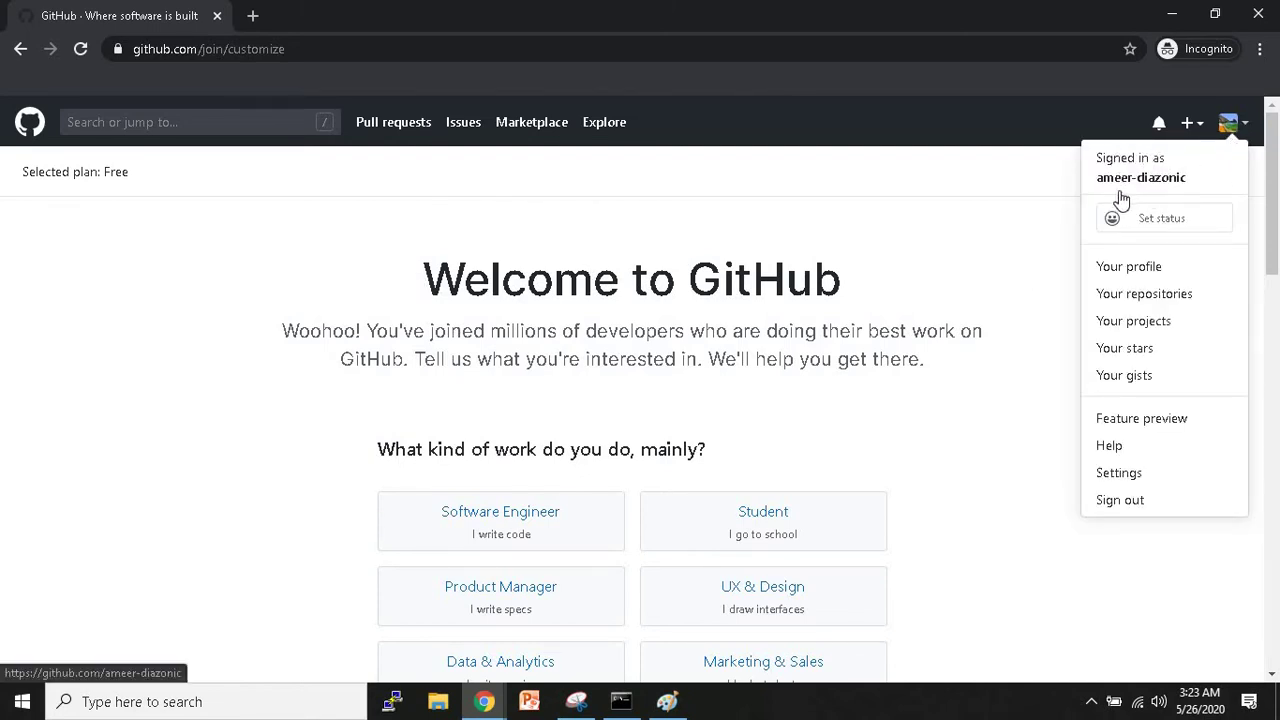
{"action": "left_click", "coordinate": [1023, 254]}
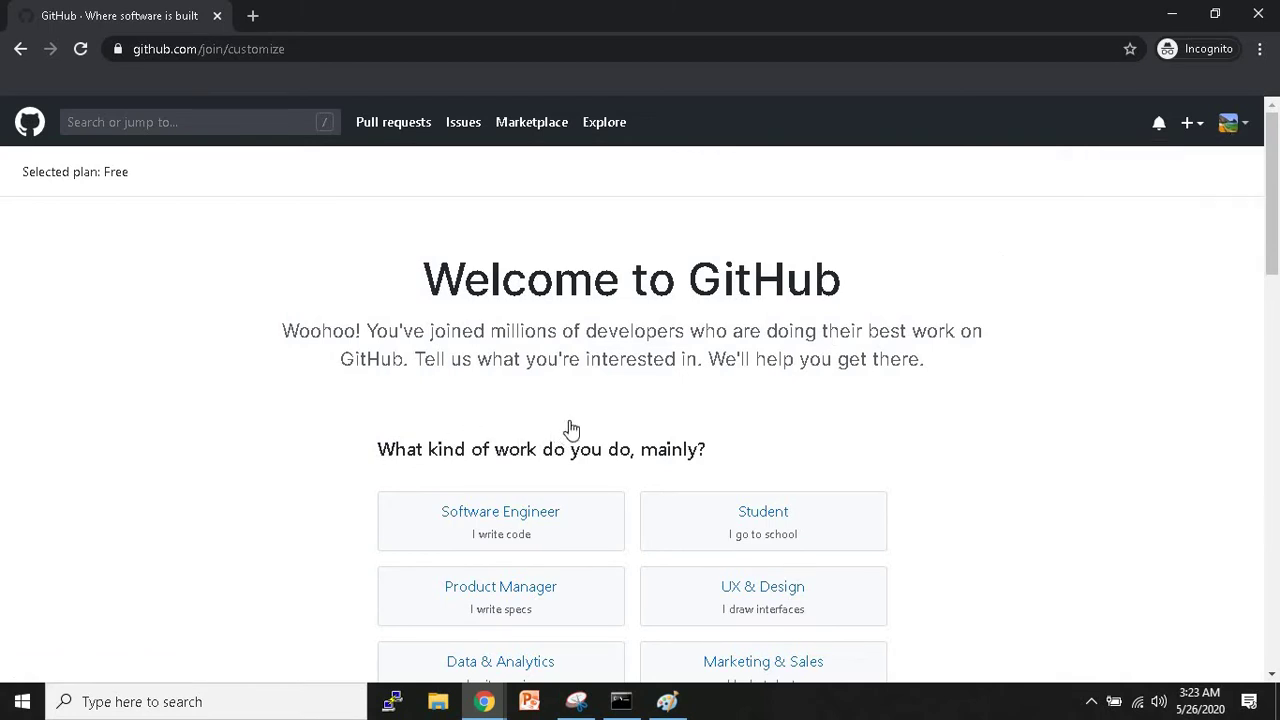
{"action": "scroll", "coordinate": [808, 360], "scroll_direction": "down", "scroll_amount": 3}
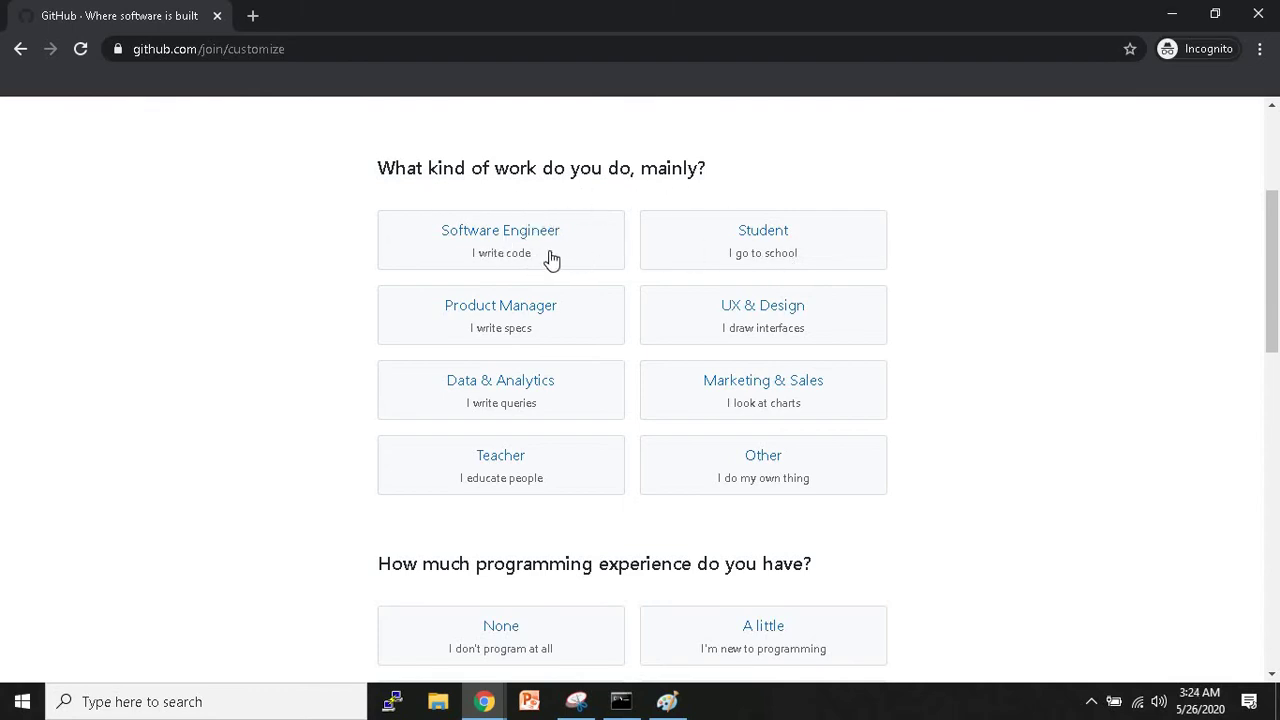
Answer the work question as Teacher and choose 'A moderate amount' of programming experience.
{"action": "left_click", "coordinate": [492, 245]}
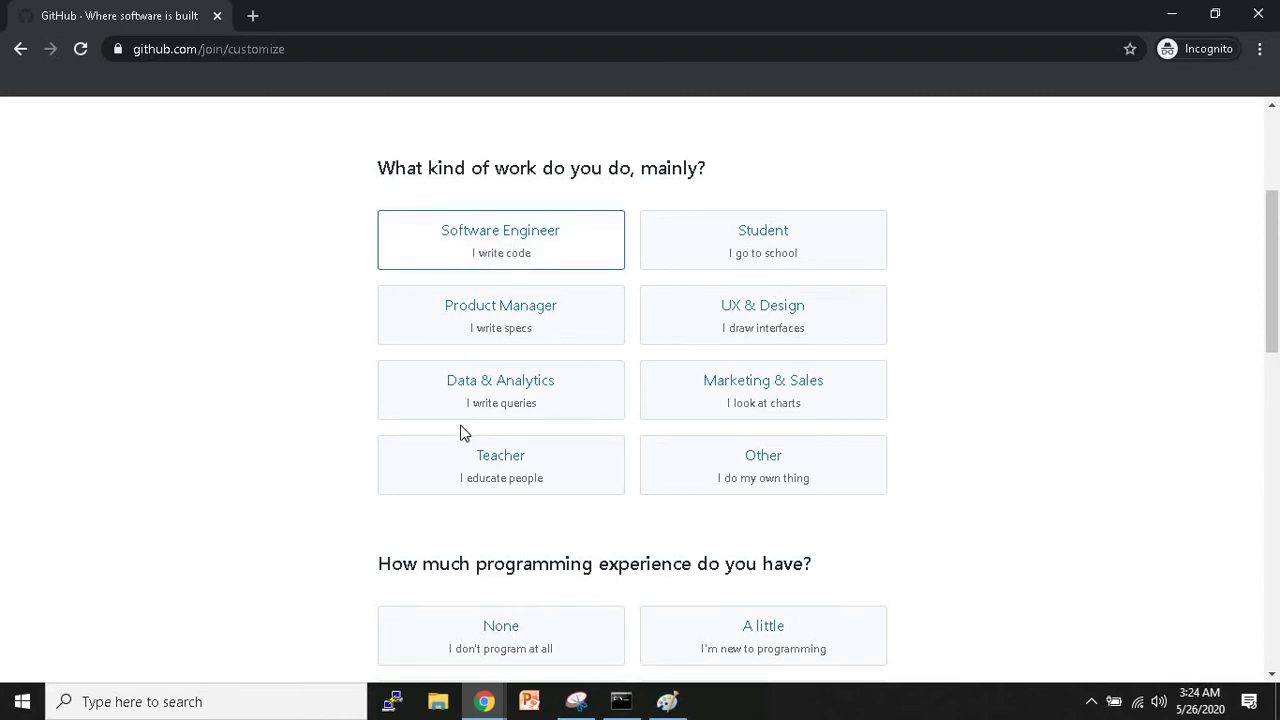
{"action": "left_click", "coordinate": [533, 462]}
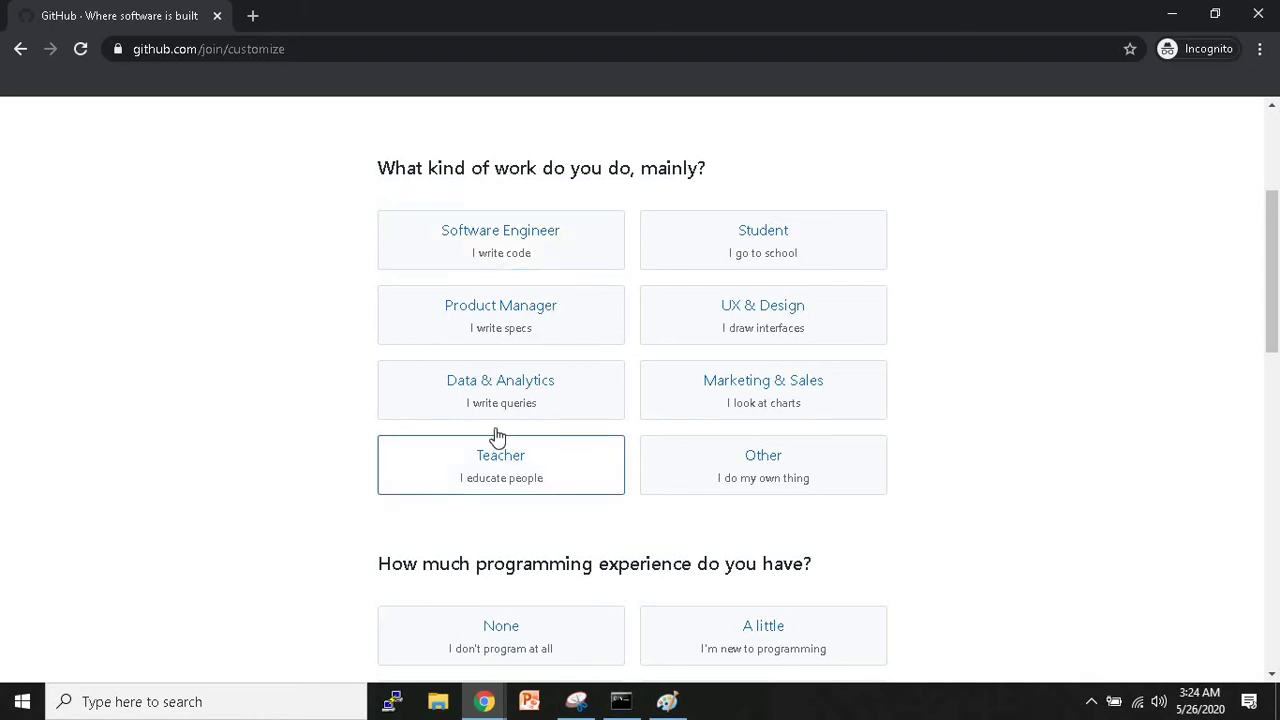
{"action": "scroll", "coordinate": [366, 509], "scroll_direction": "down", "scroll_amount": 2}
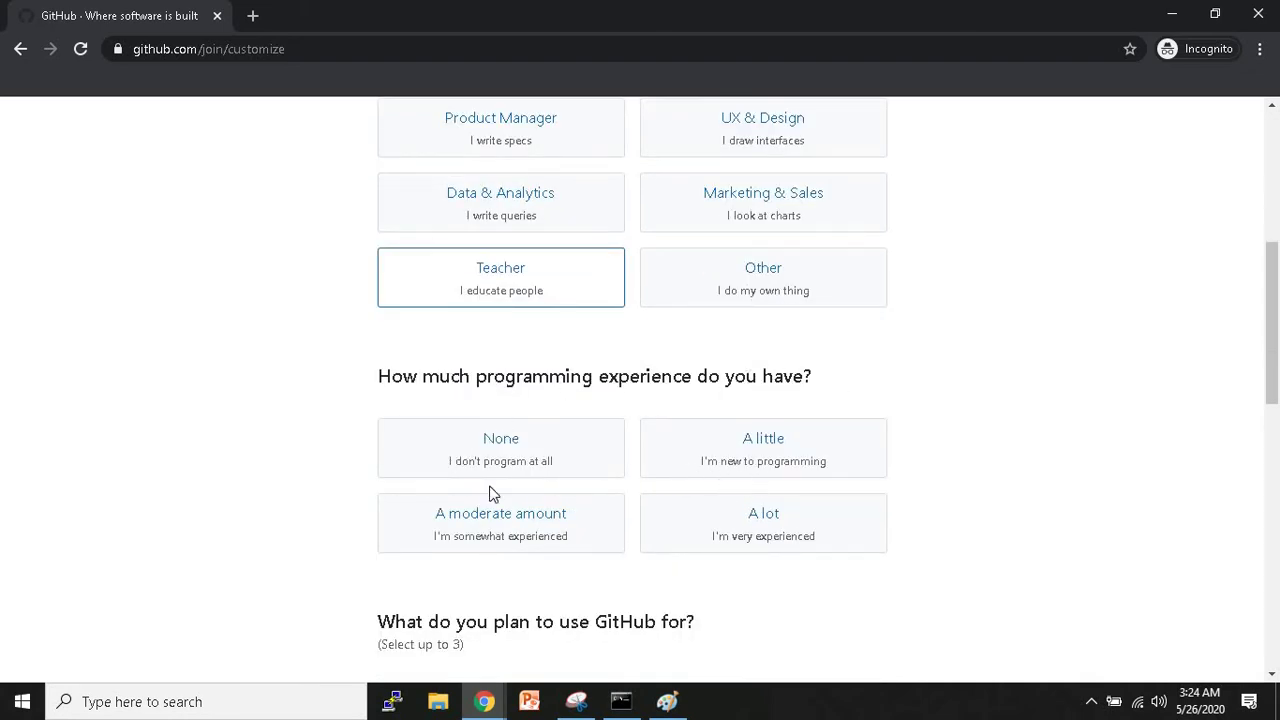
{"action": "left_click", "coordinate": [452, 536]}
{"action": "scroll", "coordinate": [268, 512], "scroll_direction": "down", "scroll_amount": 2}
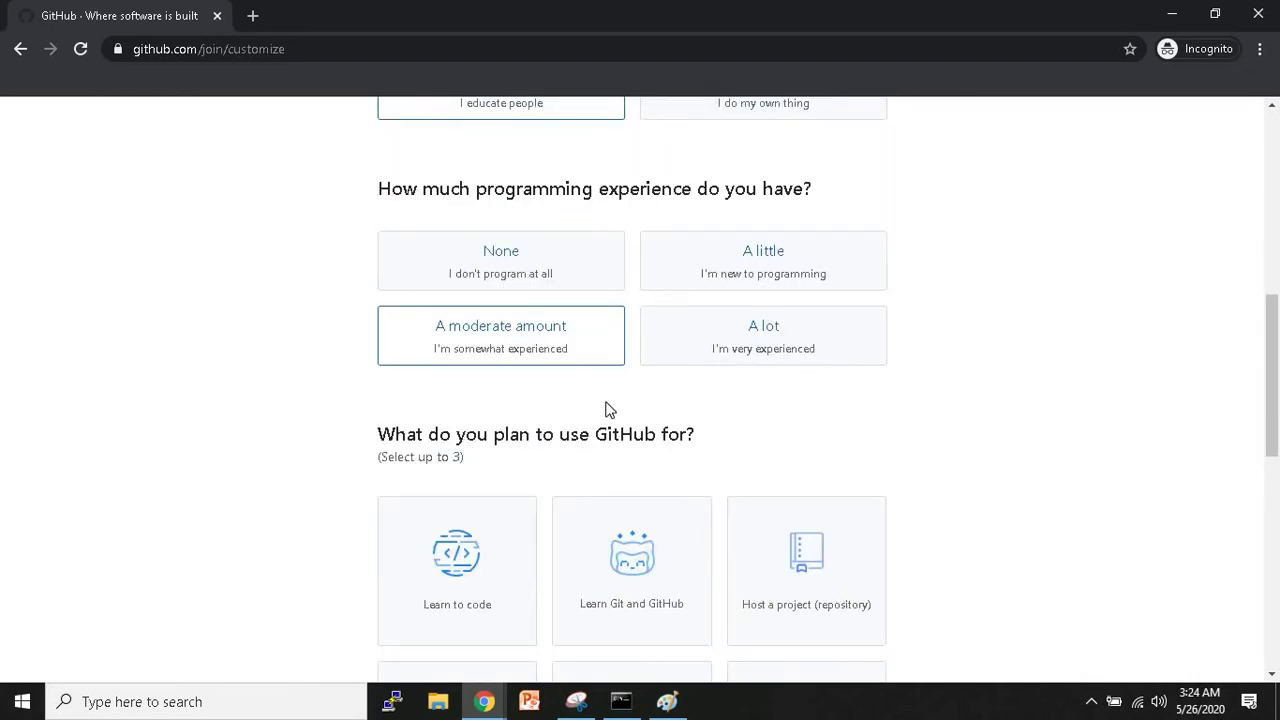
{"action": "scroll", "coordinate": [520, 452], "scroll_direction": "down", "scroll_amount": 1}
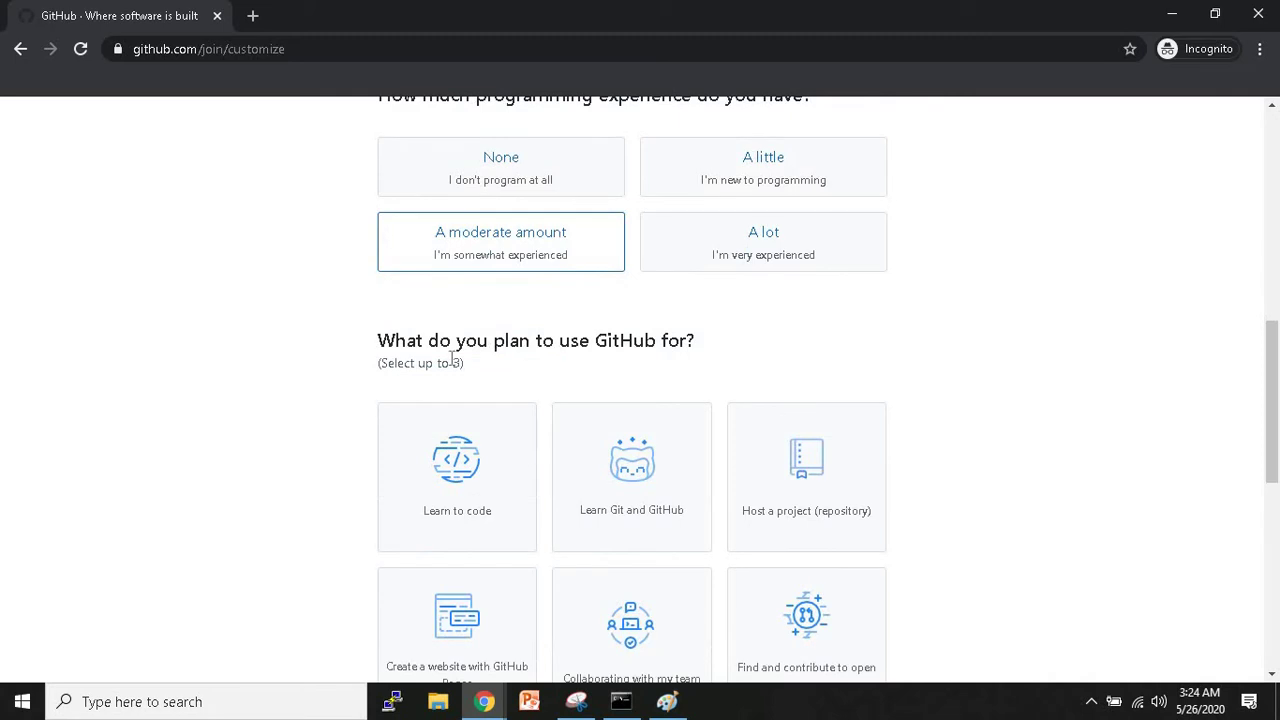
{"action": "scroll", "coordinate": [438, 370], "scroll_direction": "down", "scroll_amount": 2}
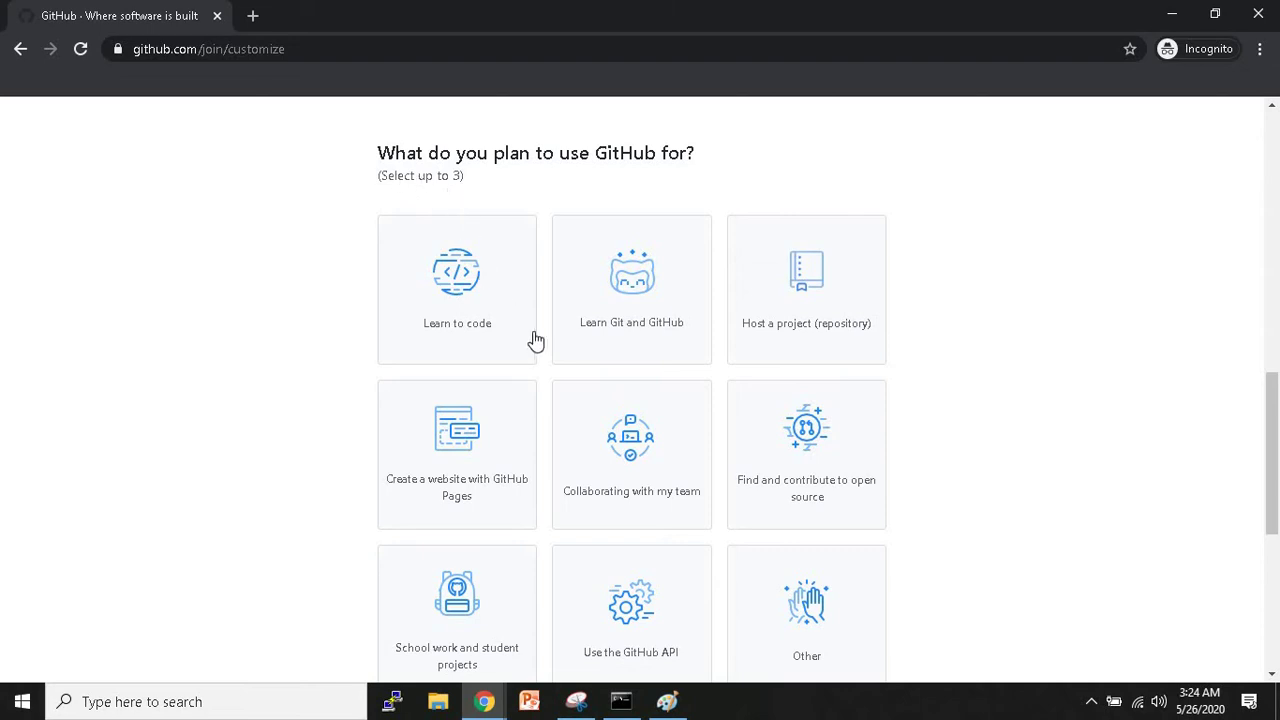
Pick Host a project, School work and student projects, Use the GitHub API, and add python as an interest.
{"action": "left_click", "coordinate": [802, 310]}
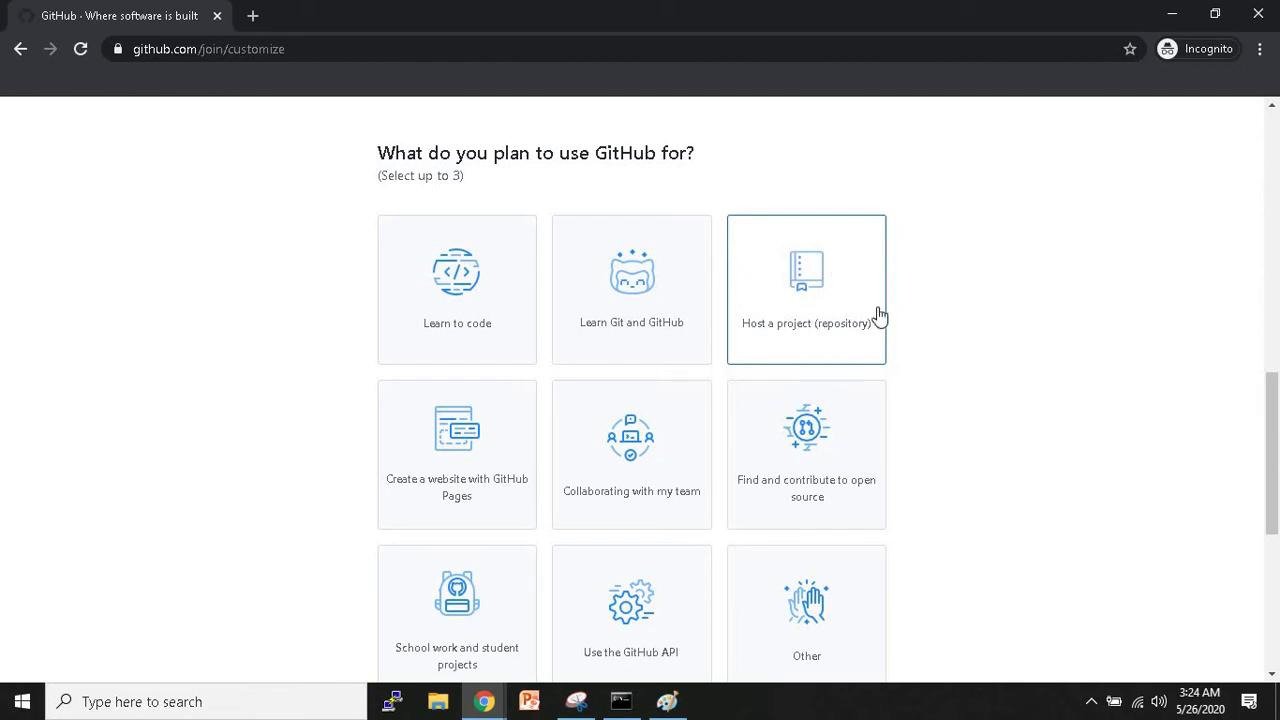
{"action": "scroll", "coordinate": [341, 330], "scroll_direction": "down", "scroll_amount": 1}
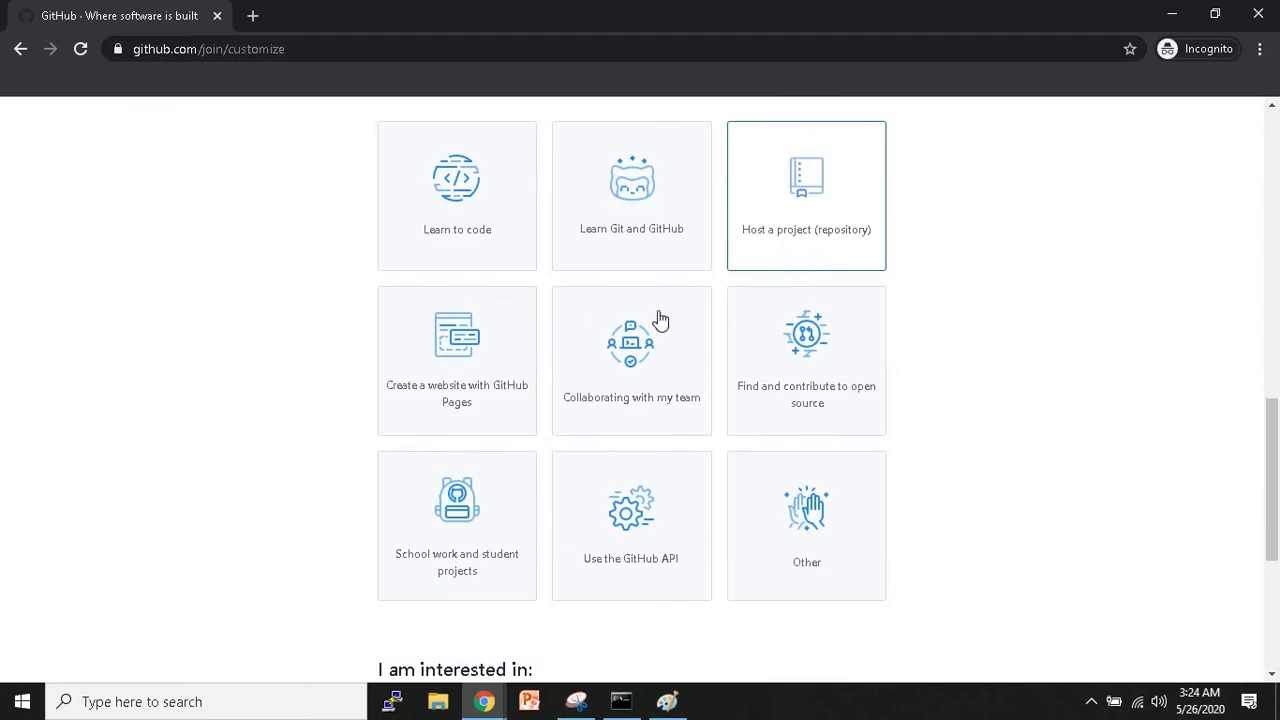
{"action": "left_click", "coordinate": [476, 545]}
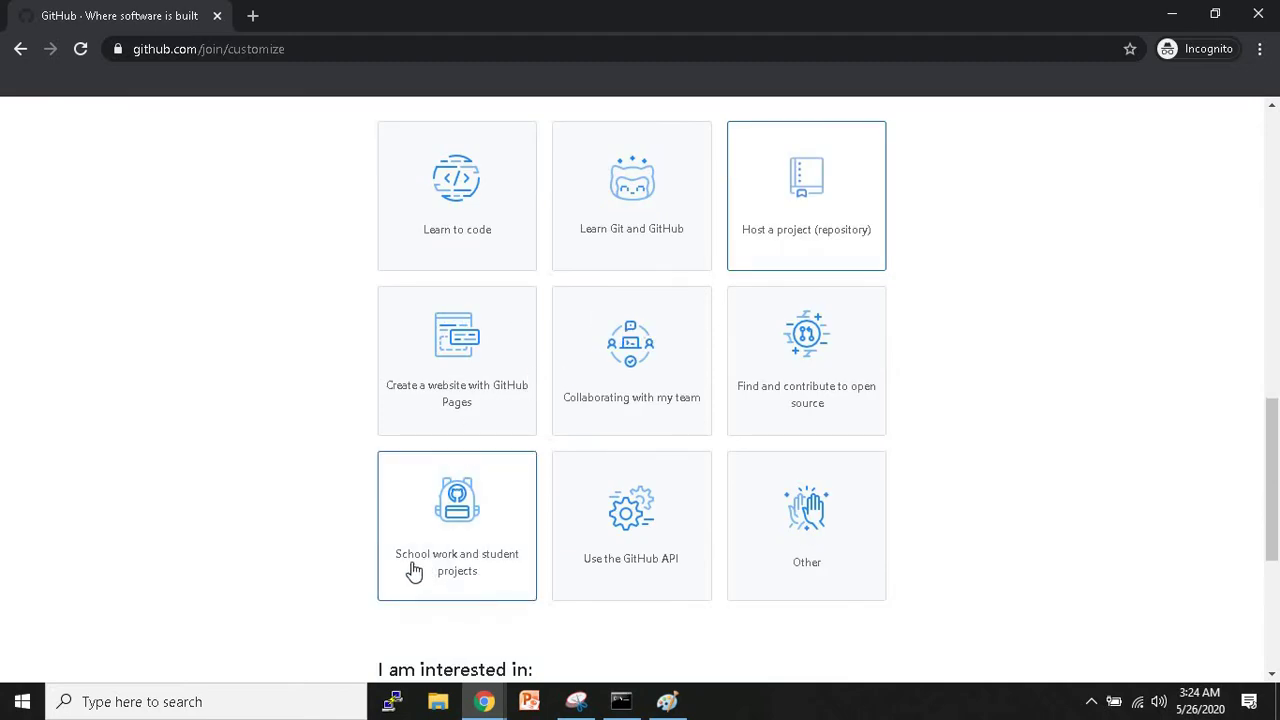
{"action": "left_click", "coordinate": [622, 557]}
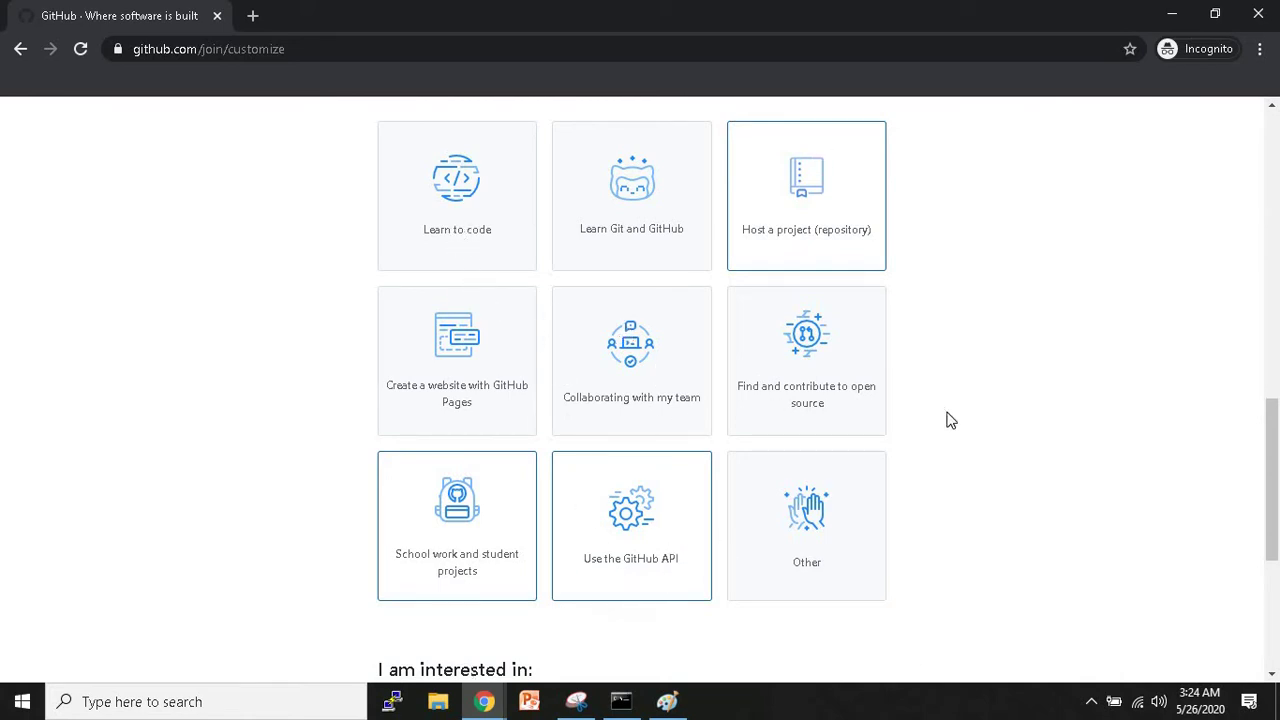
{"action": "scroll", "coordinate": [832, 449], "scroll_direction": "down", "scroll_amount": 2}
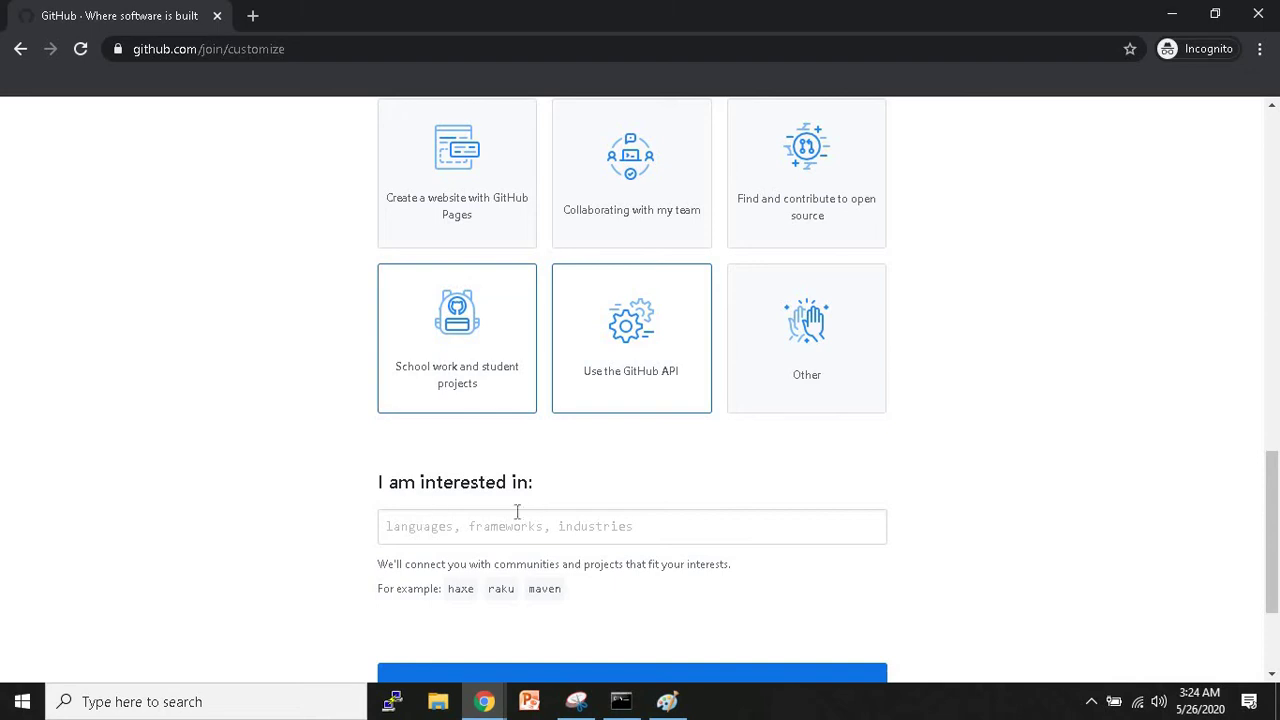
{"action": "left_click", "coordinate": [474, 525]}
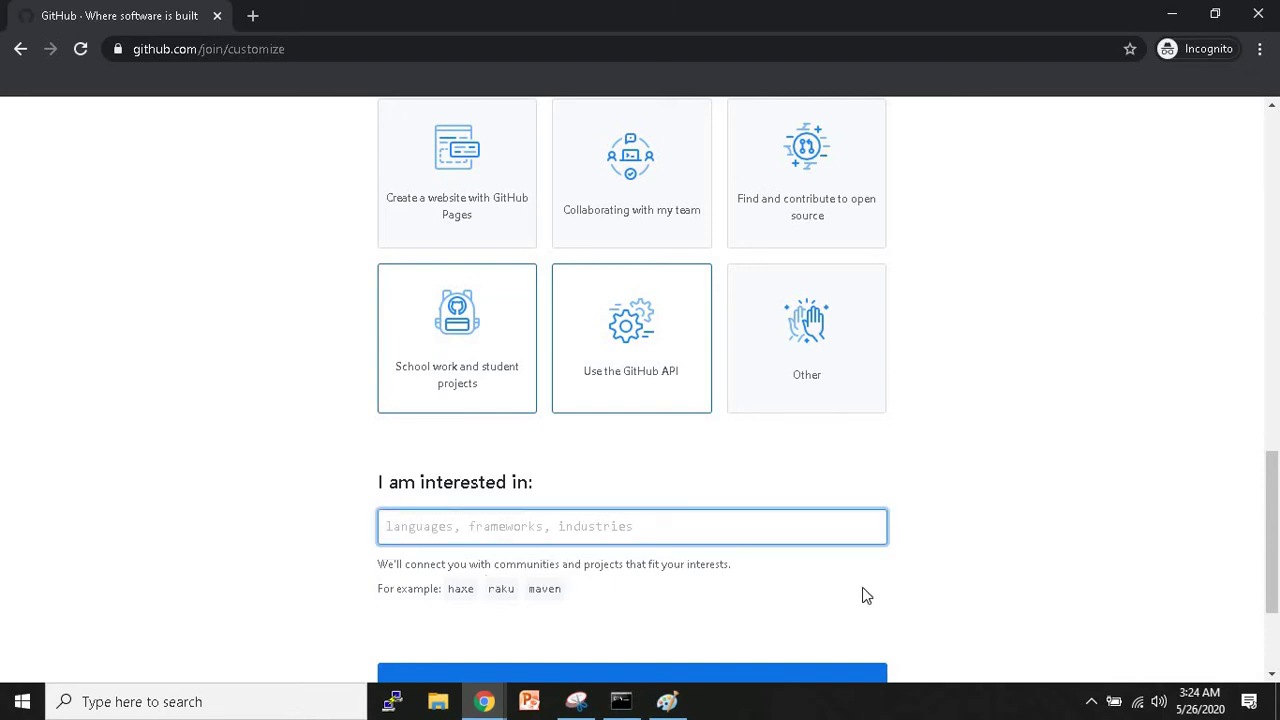
{"action": "type", "text": "python"}
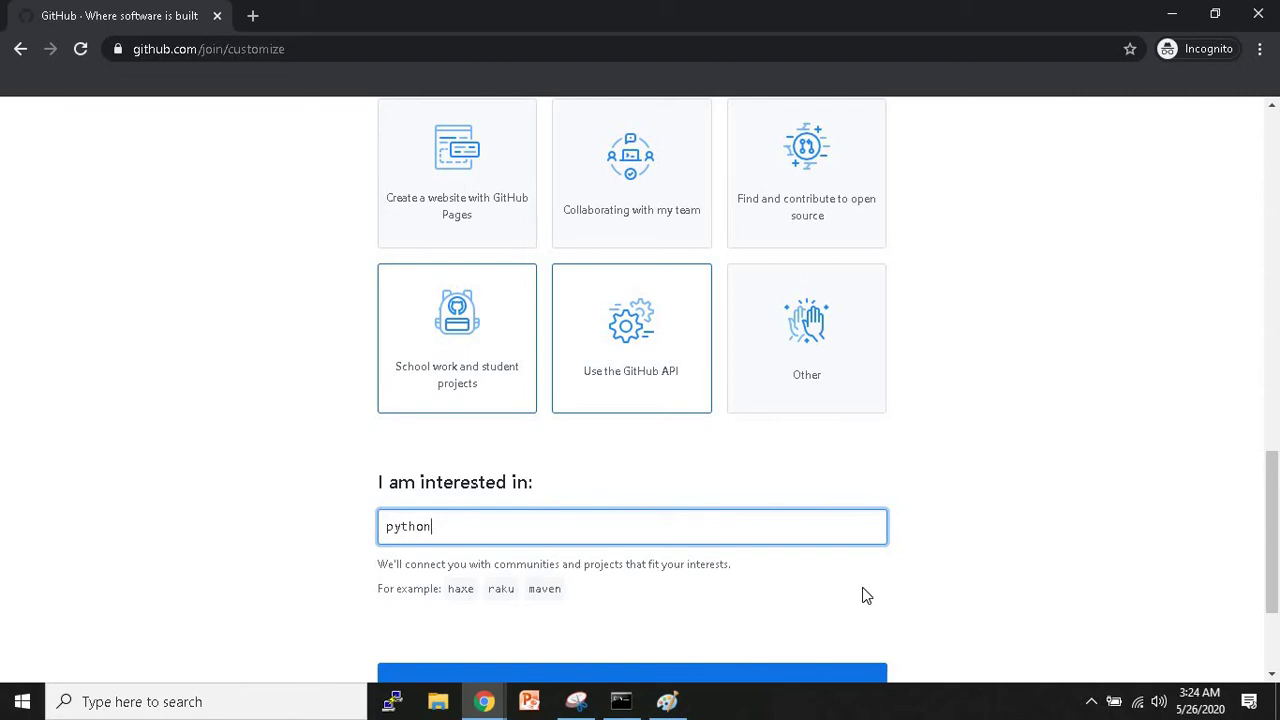
{"action": "key", "text": "Return"}
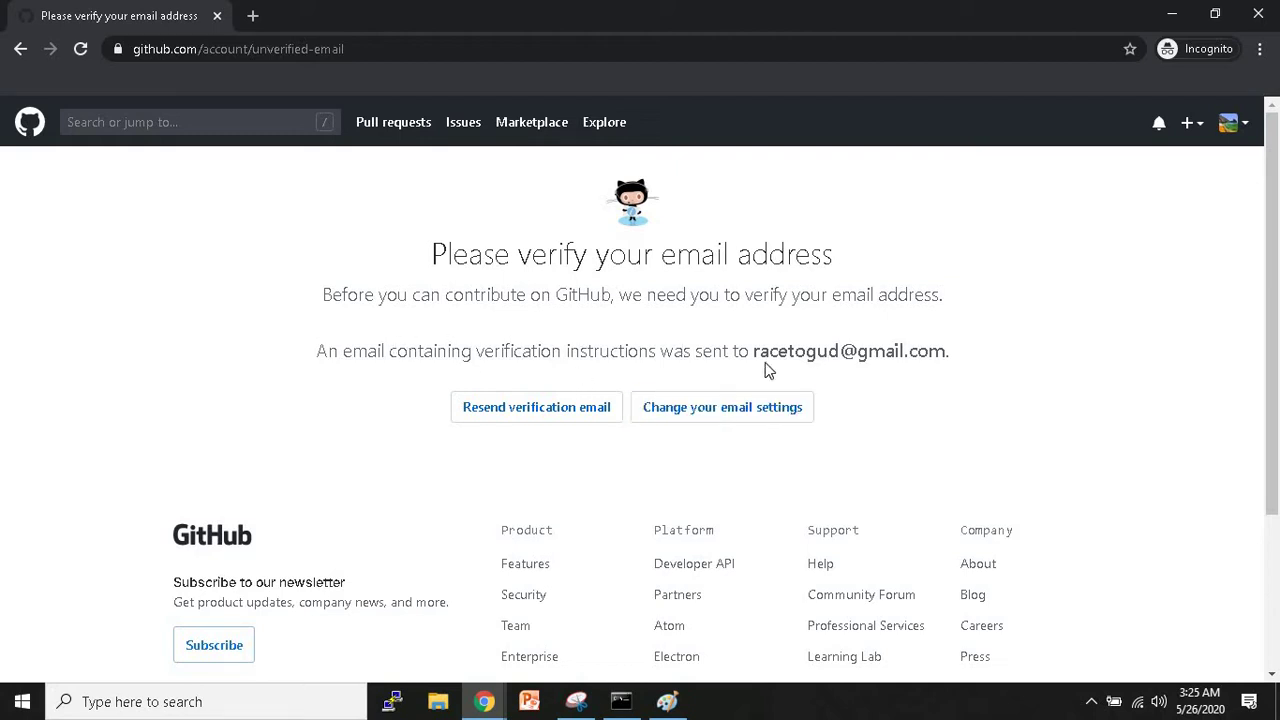
Open gmail.com in a new tab and go to its sign-in page.
{"action": "left_click", "coordinate": [252, 17]}
{"action": "type", "text": "gmail.com"}
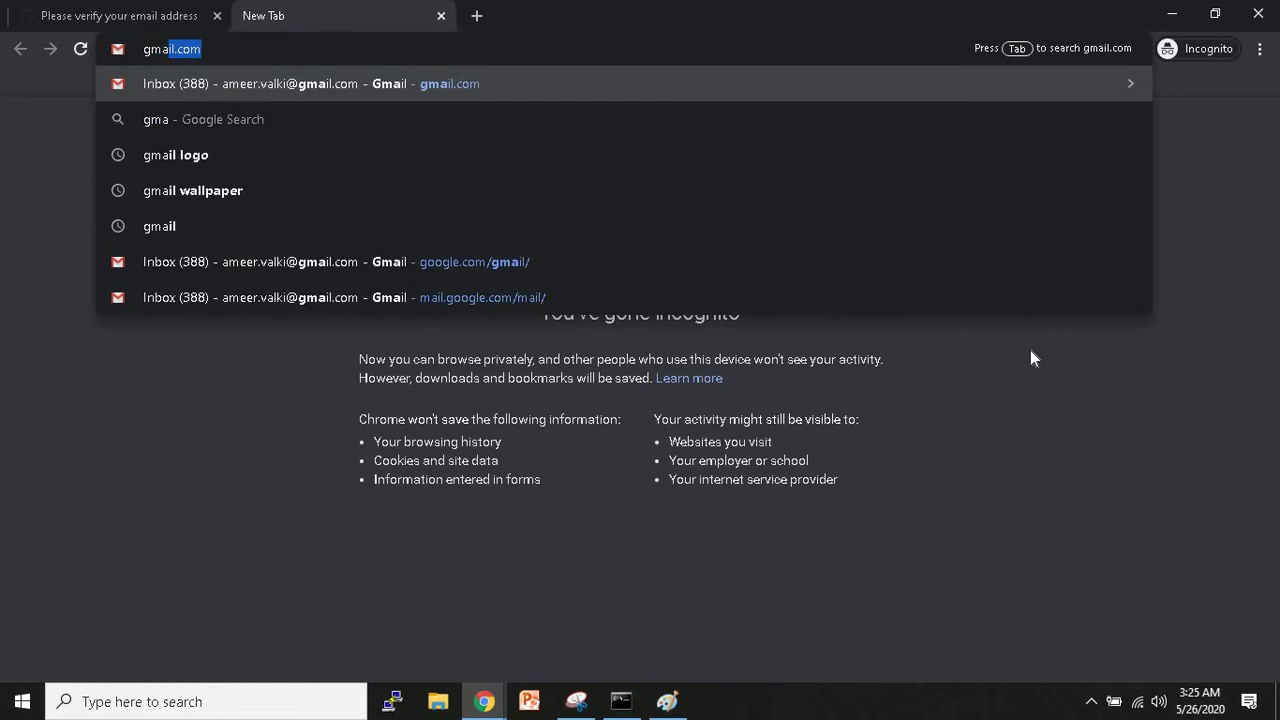
{"action": "key", "text": "Return"}
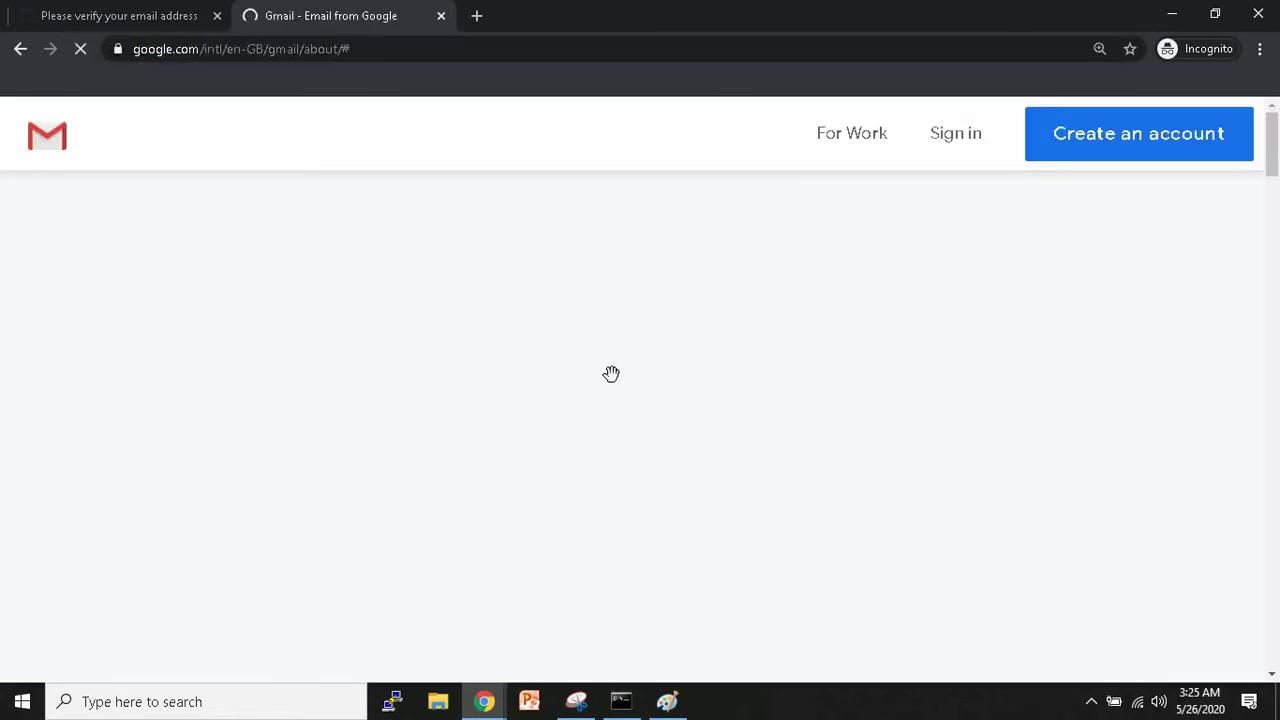
{"action": "left_click", "coordinate": [962, 155]}
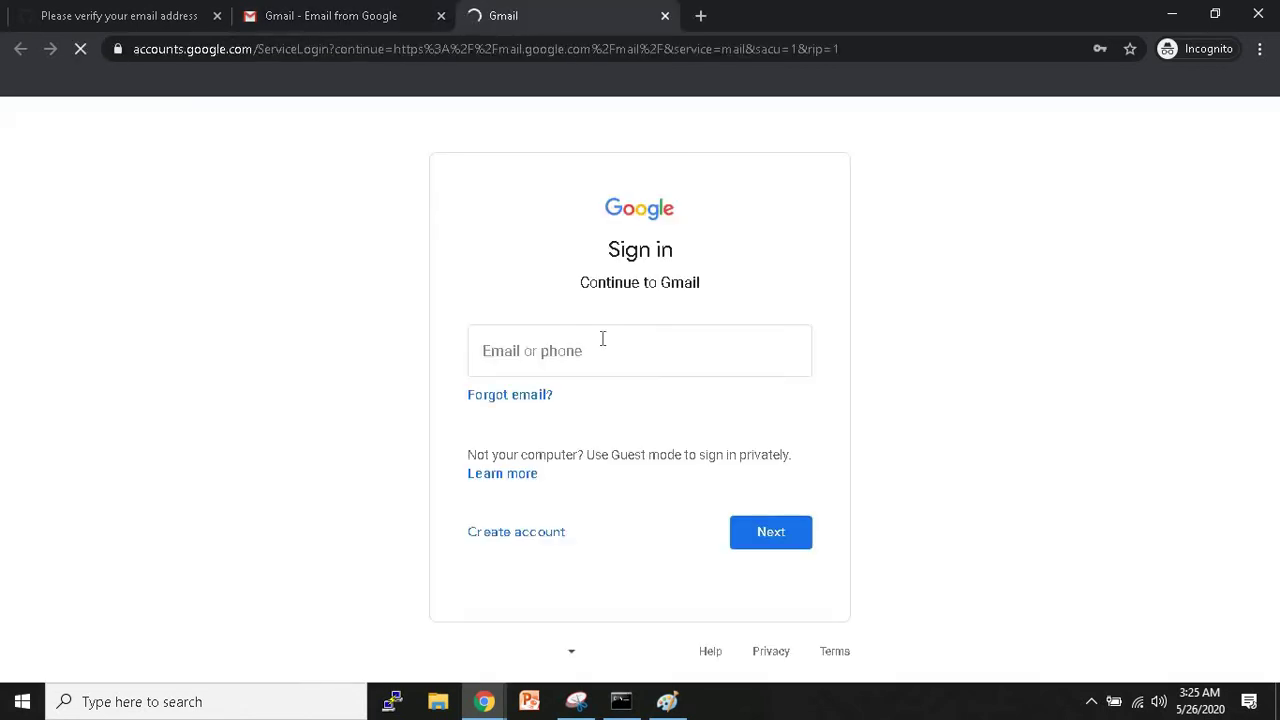
Sign in to Gmail with the account's e-mail address and password.
{"action": "left_click", "coordinate": [600, 342]}
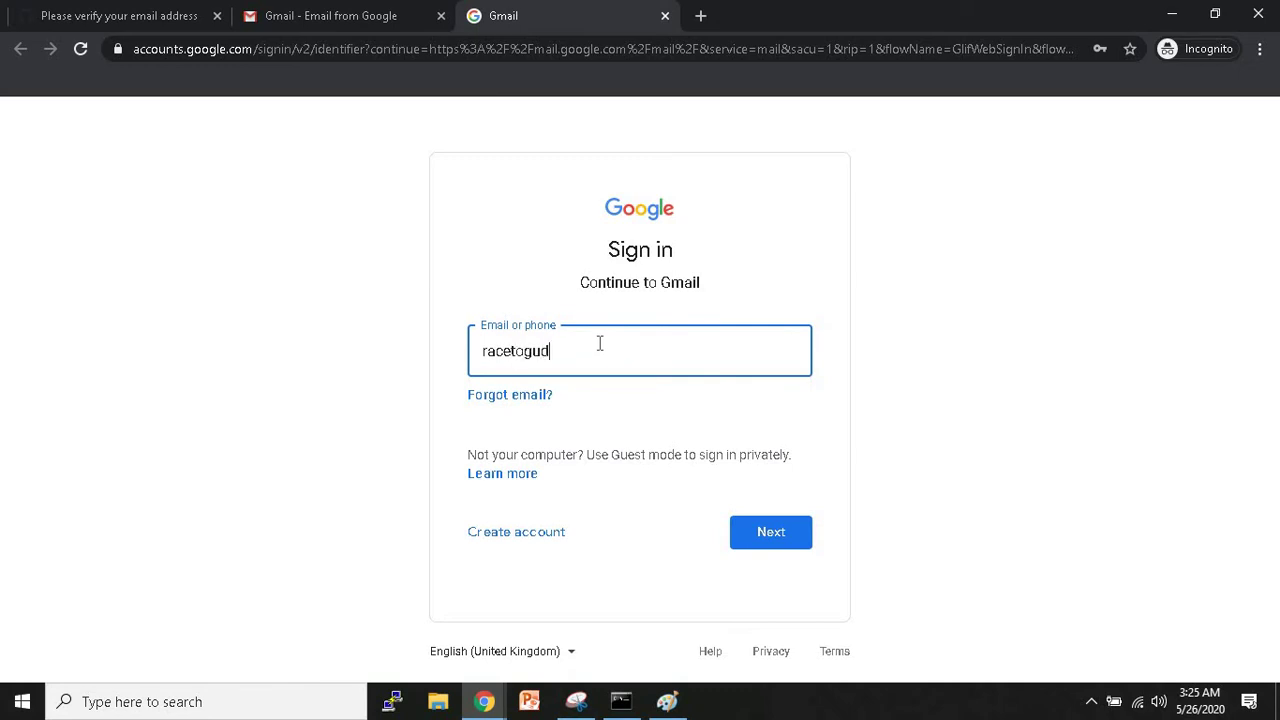
{"action": "key", "text": "Return"}
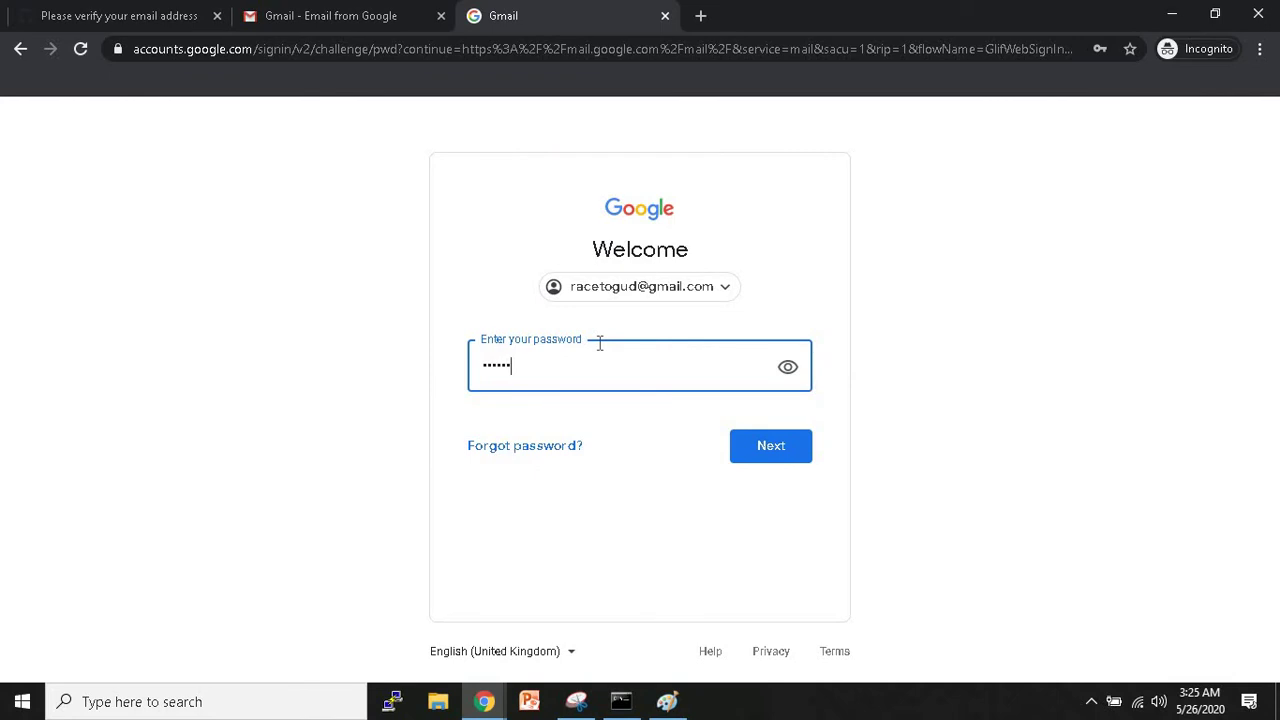
{"action": "key", "text": "Return"}
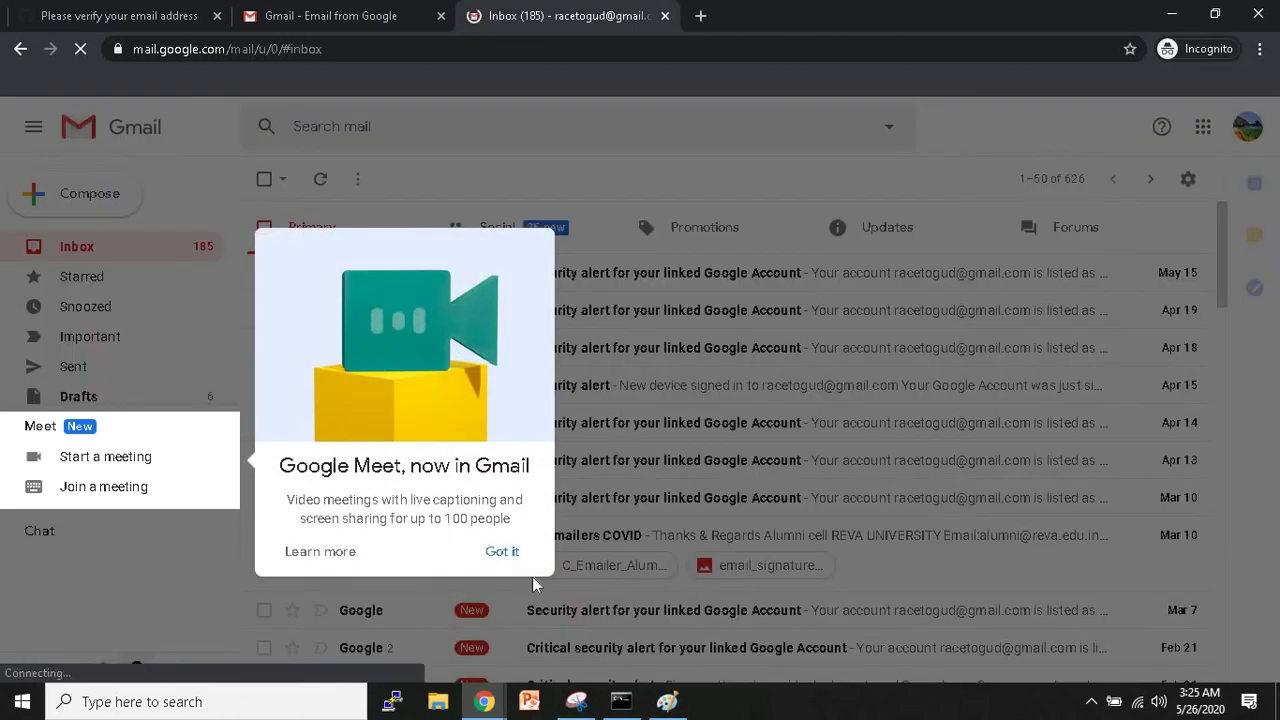
Dismiss the Google Meet popup and expand the folder list to show All Mail.
{"action": "left_click", "coordinate": [502, 553]}
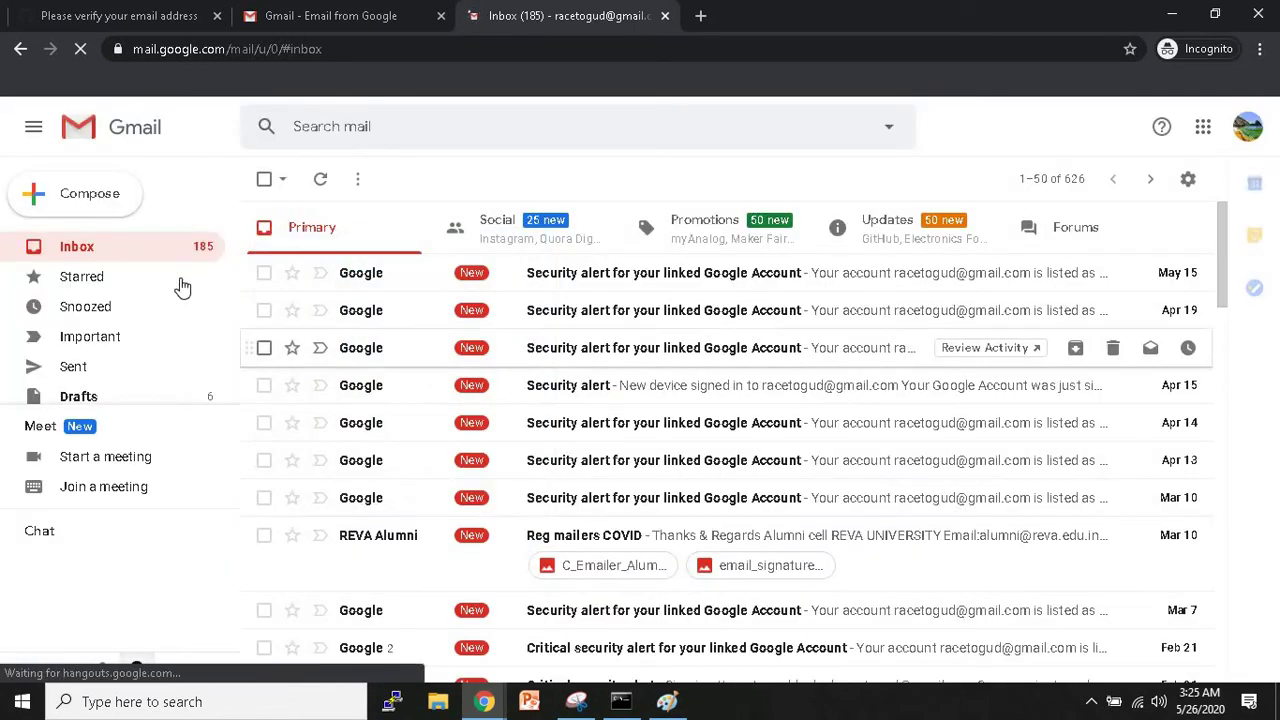
{"action": "scroll", "coordinate": [115, 330], "scroll_direction": "down", "scroll_amount": 1}
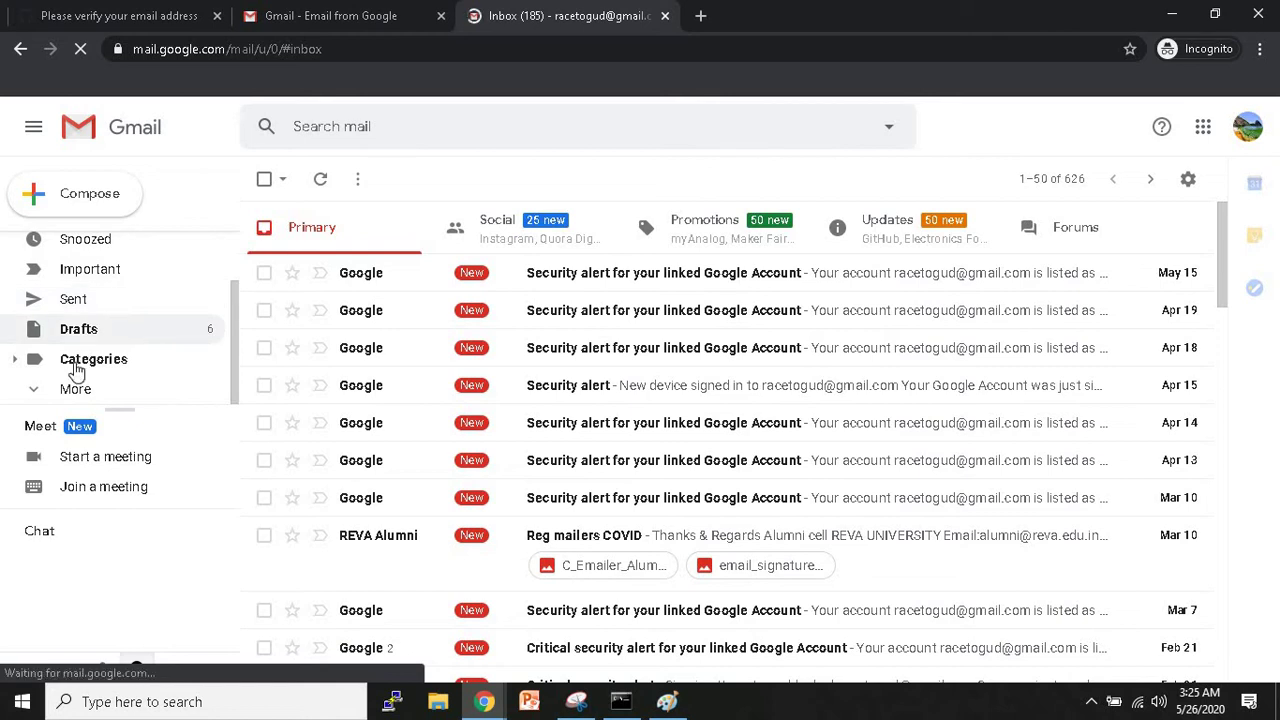
{"action": "left_click", "coordinate": [58, 388]}
{"action": "scroll", "coordinate": [107, 385], "scroll_direction": "down", "scroll_amount": 2}
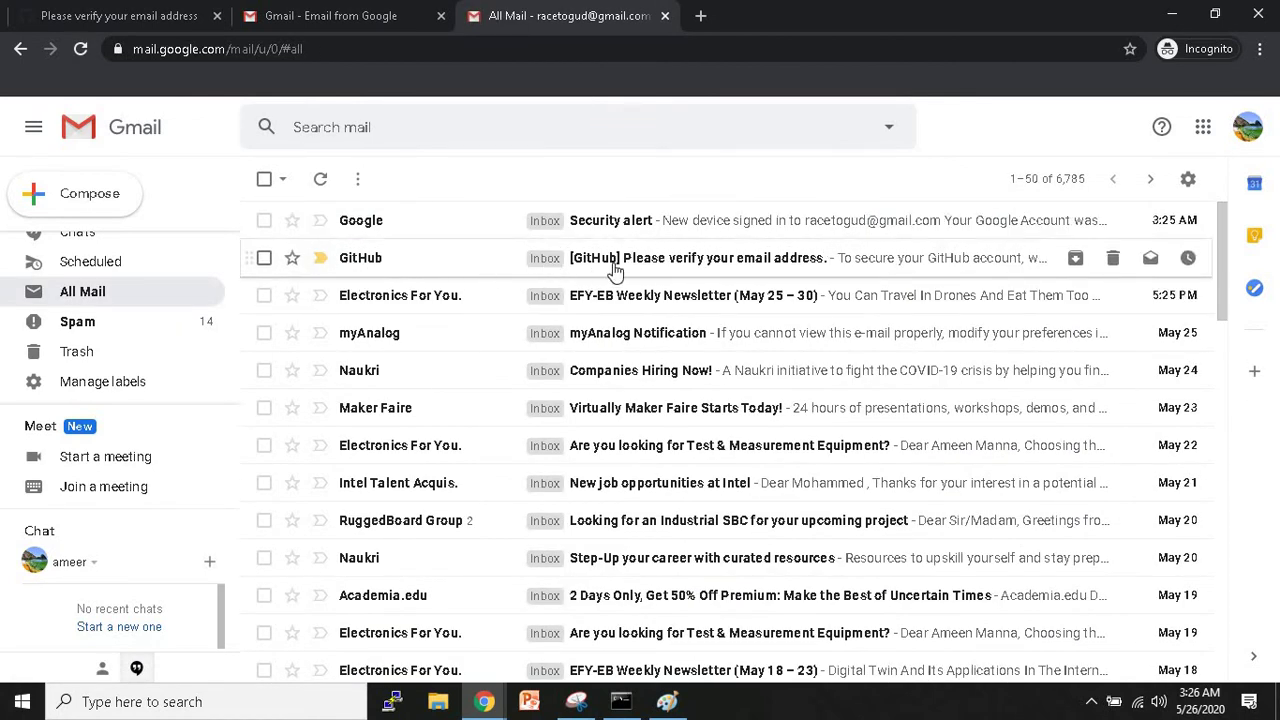
Open GitHub's verification email and follow its Verify email address link.
{"action": "left_click", "coordinate": [764, 266]}
{"action": "scroll", "coordinate": [609, 385], "scroll_direction": "down", "scroll_amount": 2}
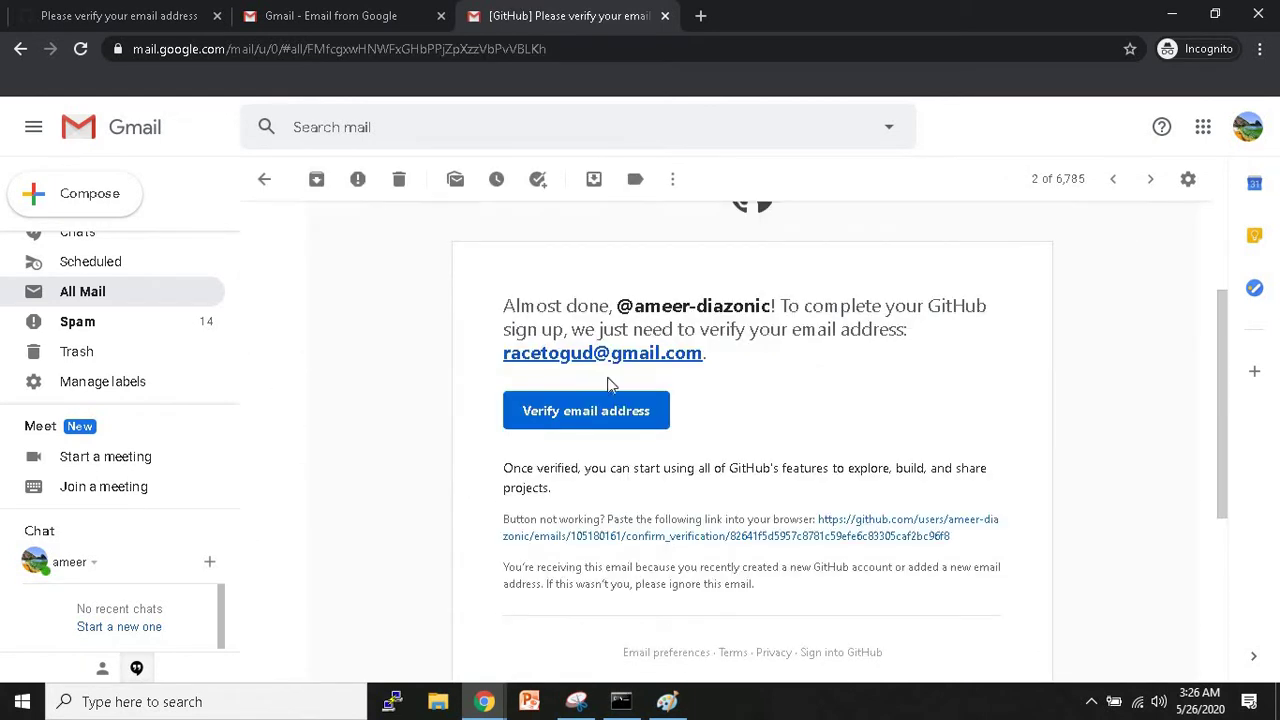
{"action": "left_click", "coordinate": [590, 414]}
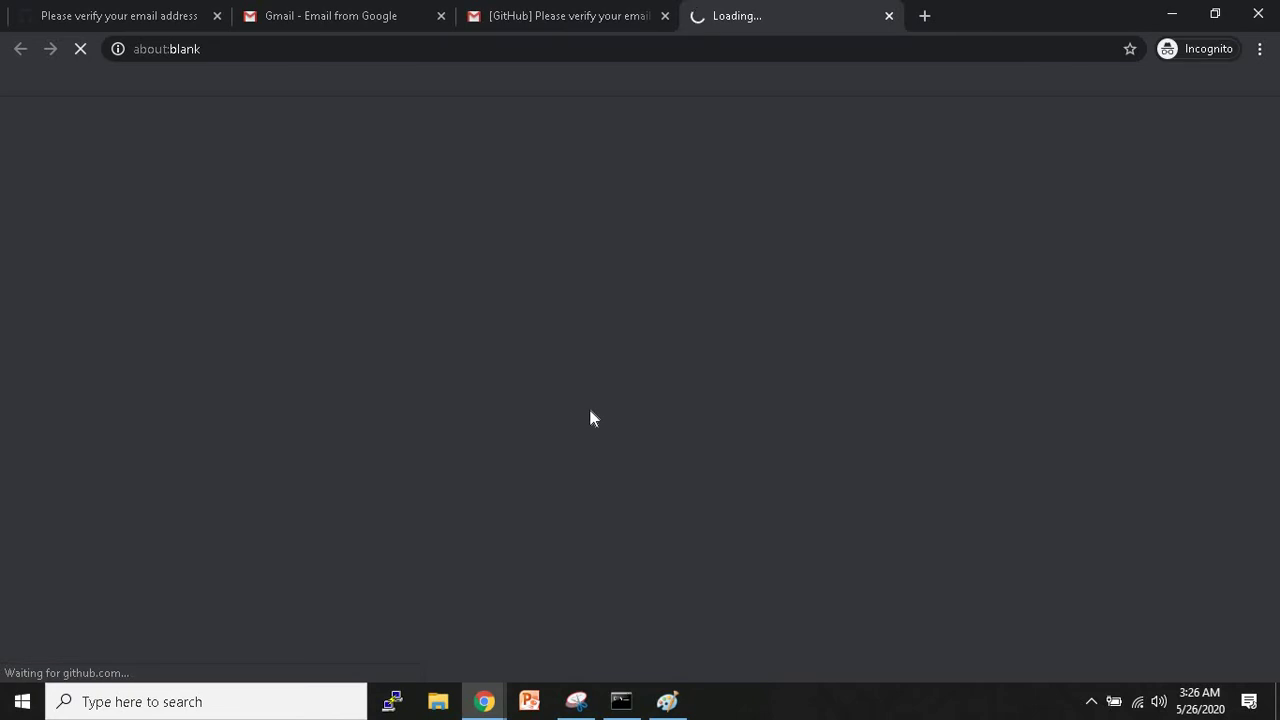
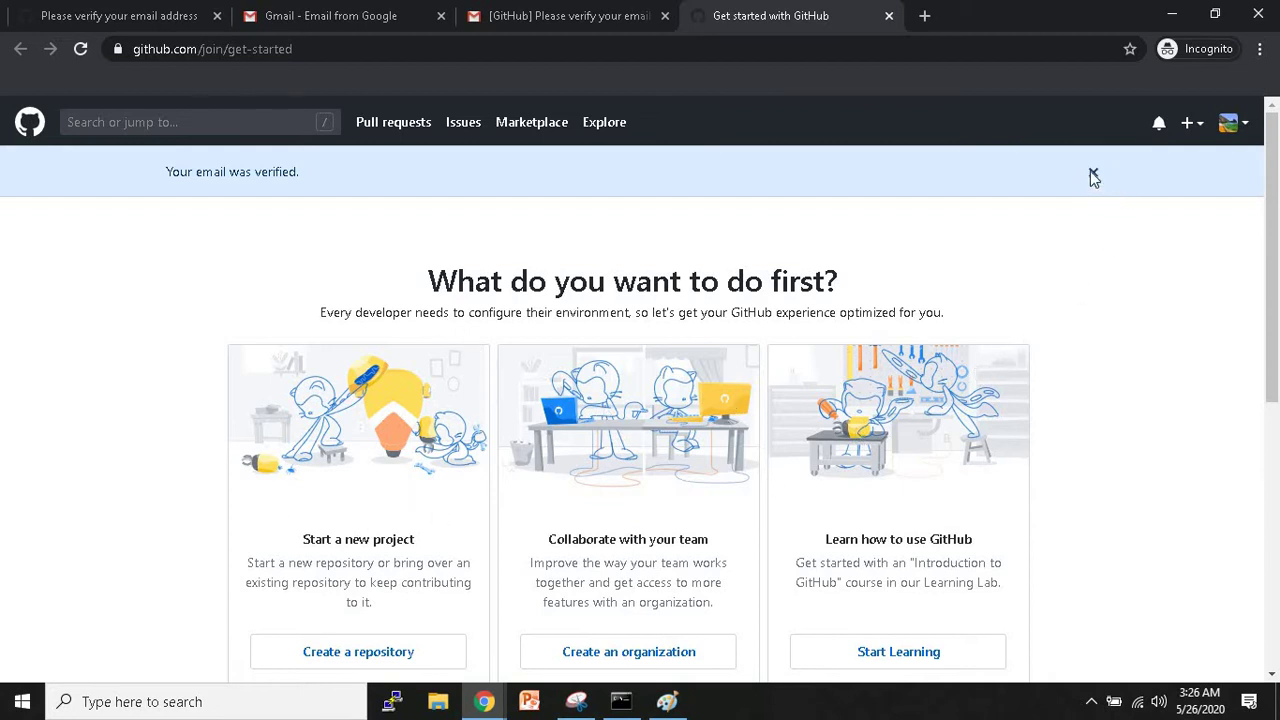
Skip GitHub's getting-started choices for now.
{"action": "scroll", "coordinate": [1093, 185], "scroll_direction": "down", "scroll_amount": 5}
{"action": "scroll", "coordinate": [1100, 340], "scroll_direction": "up", "scroll_amount": 5}
{"action": "scroll", "coordinate": [1022, 401], "scroll_direction": "down", "scroll_amount": 1}
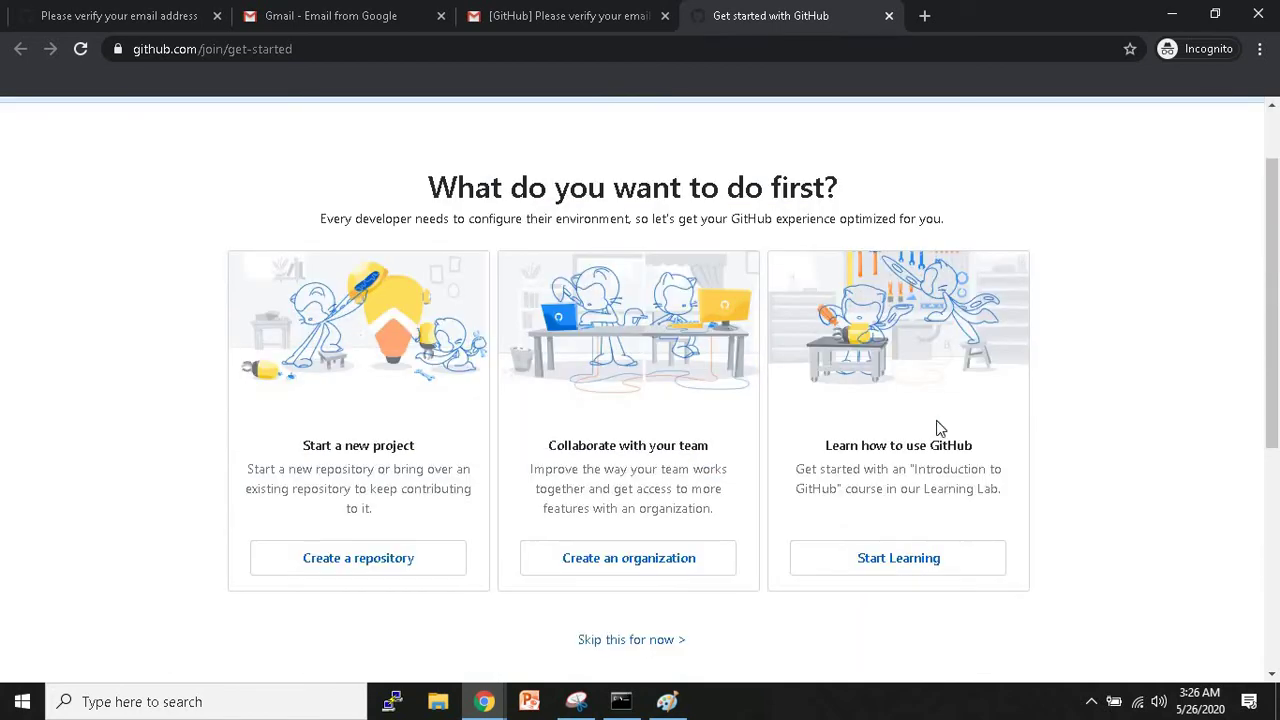
{"action": "left_click", "coordinate": [610, 641]}
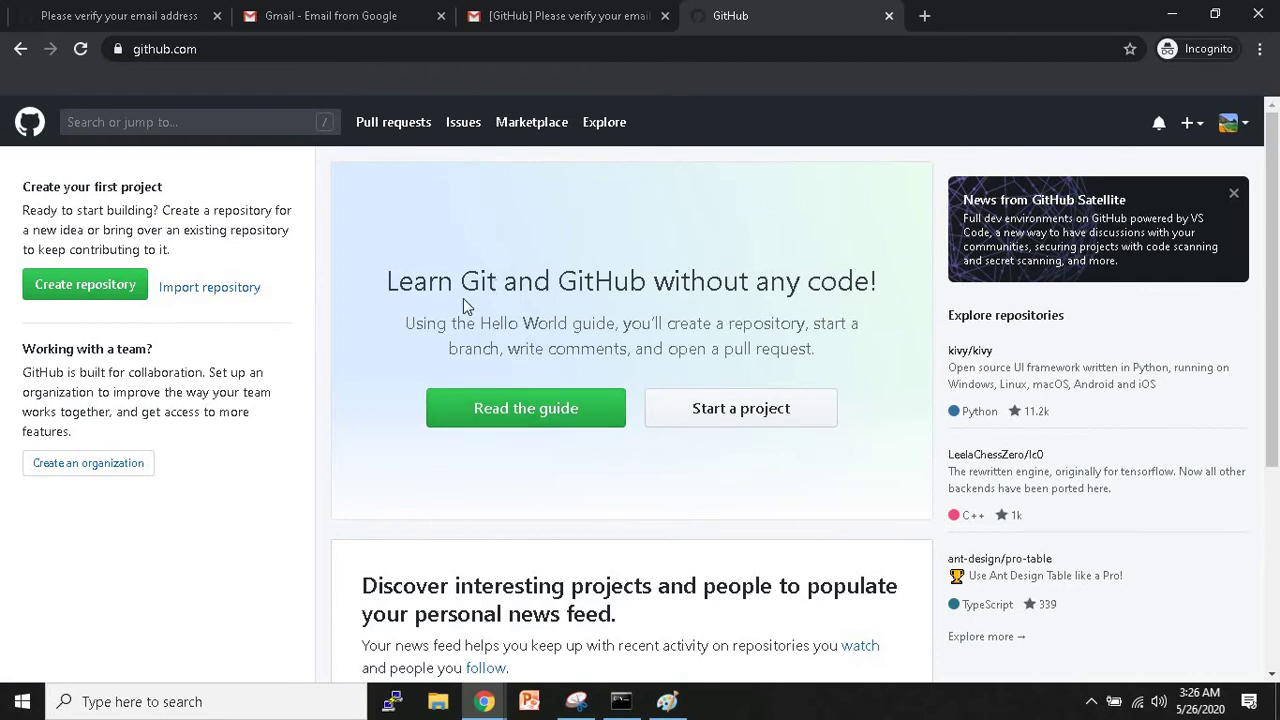
Go to your own GitHub profile page from the avatar menu.
{"action": "scroll", "coordinate": [393, 366], "scroll_direction": "down", "scroll_amount": 3}
{"action": "scroll", "coordinate": [393, 366], "scroll_direction": "up", "scroll_amount": 3}
{"action": "left_click", "coordinate": [1236, 123]}
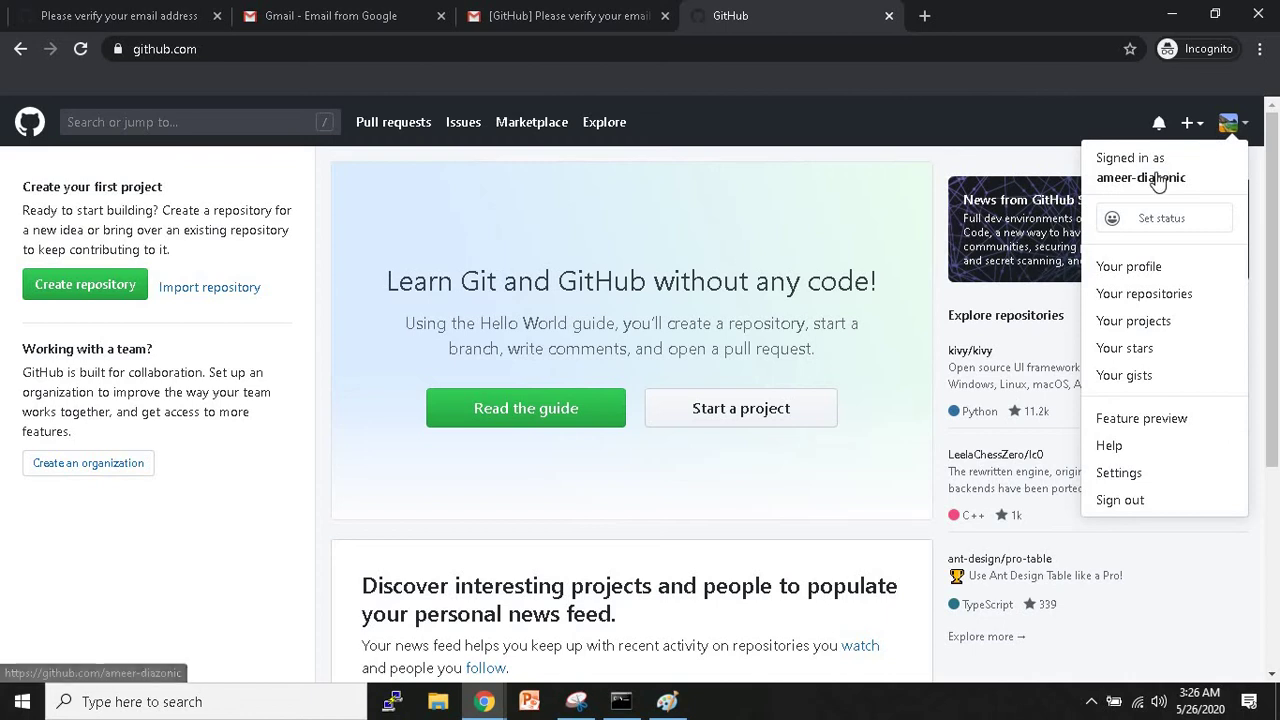
{"action": "left_click", "coordinate": [1157, 175]}
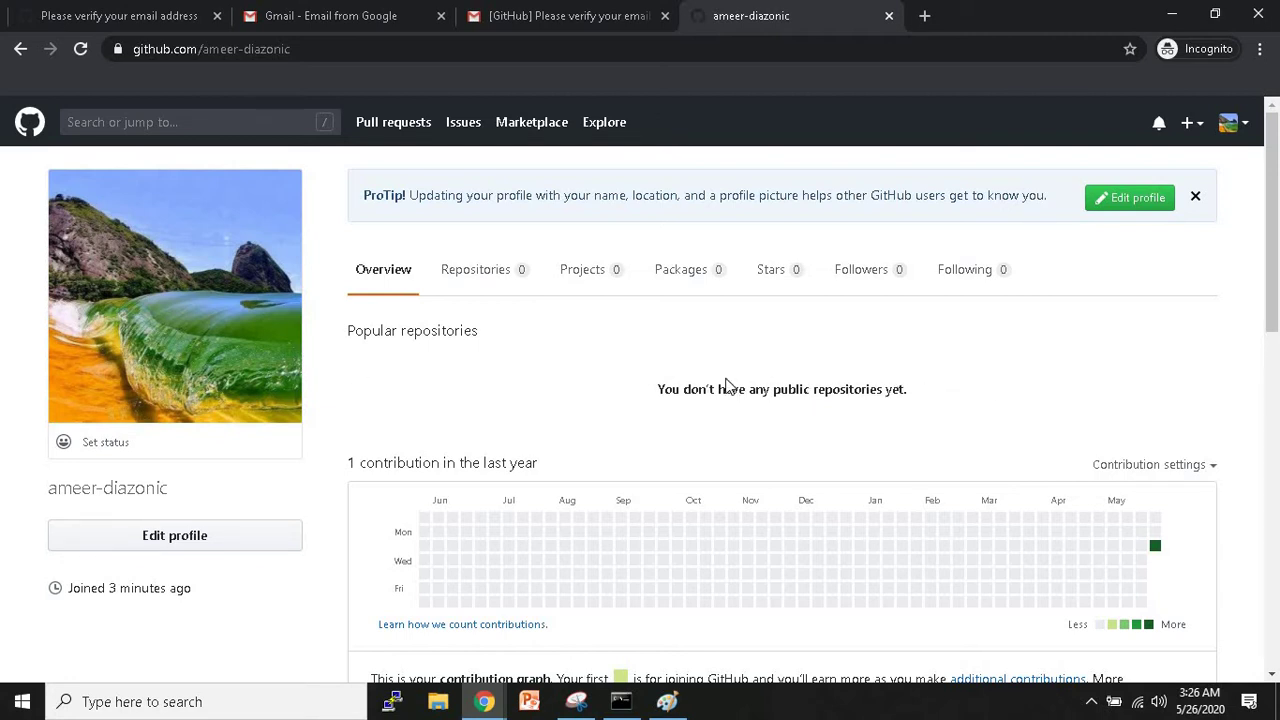
From the profile's empty Repositories list, start a new repository.
{"action": "scroll", "coordinate": [465, 418], "scroll_direction": "down", "scroll_amount": 1}
{"action": "scroll", "coordinate": [475, 330], "scroll_direction": "up", "scroll_amount": 1}
{"action": "left_click", "coordinate": [478, 276]}
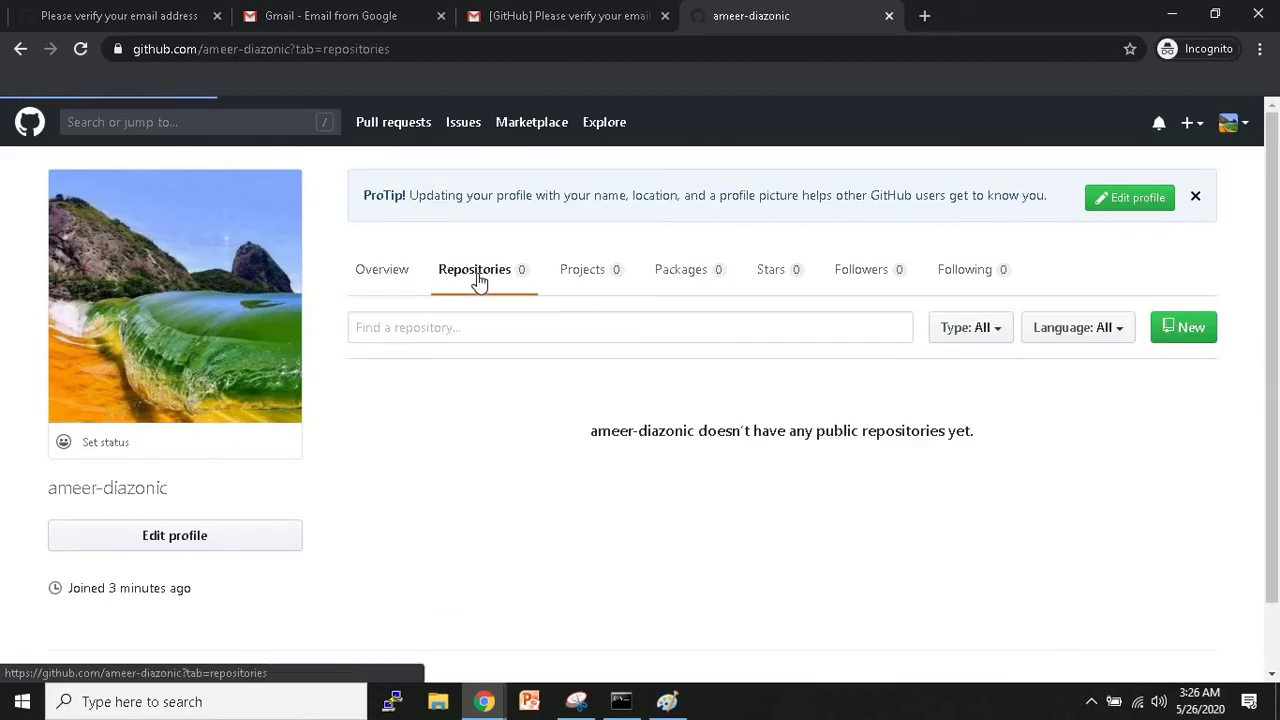
{"action": "left_click", "coordinate": [1190, 338]}
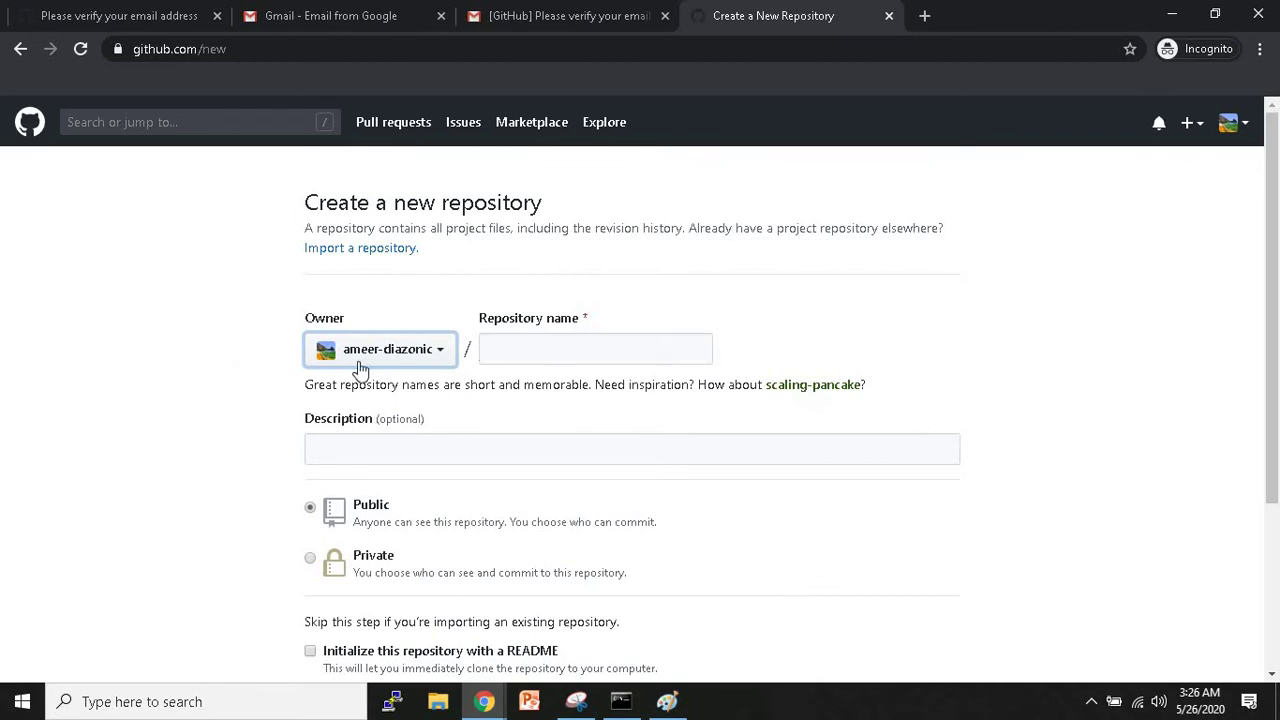
Create public repository 'basics' described 'This repository is for my basic projects' with a README.
{"action": "left_click", "coordinate": [600, 352]}
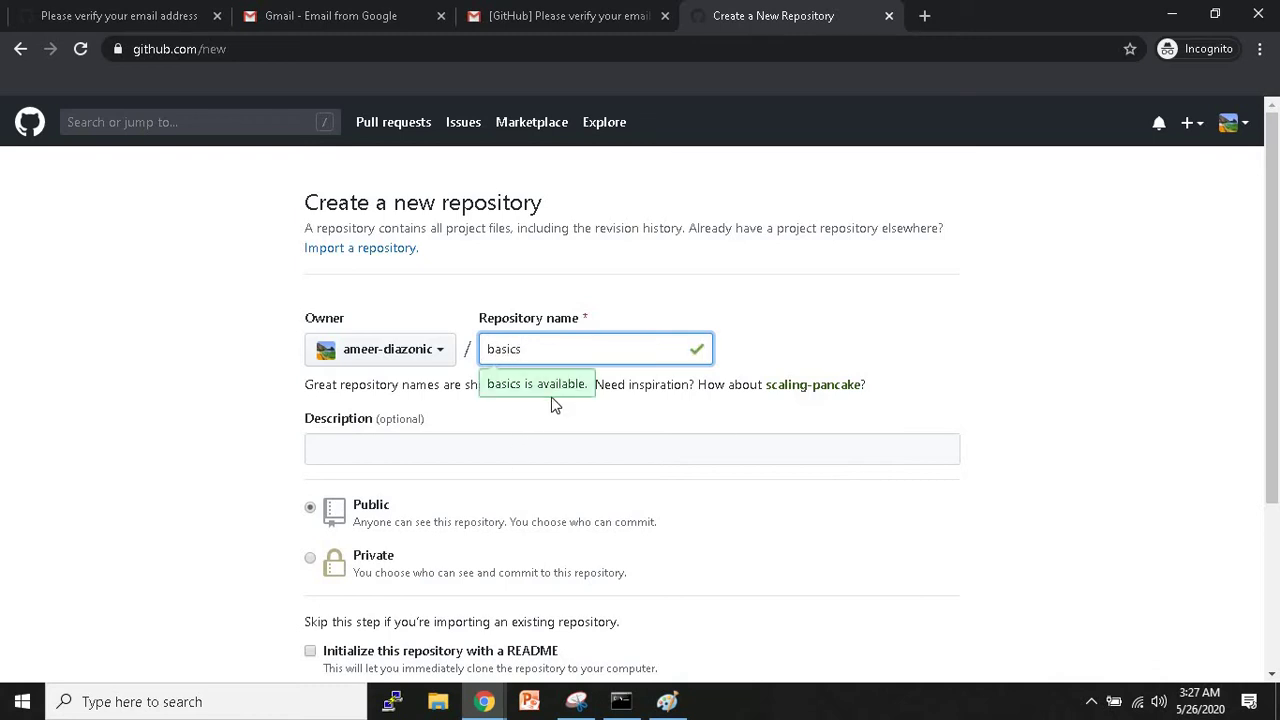
{"action": "left_click", "coordinate": [543, 460]}
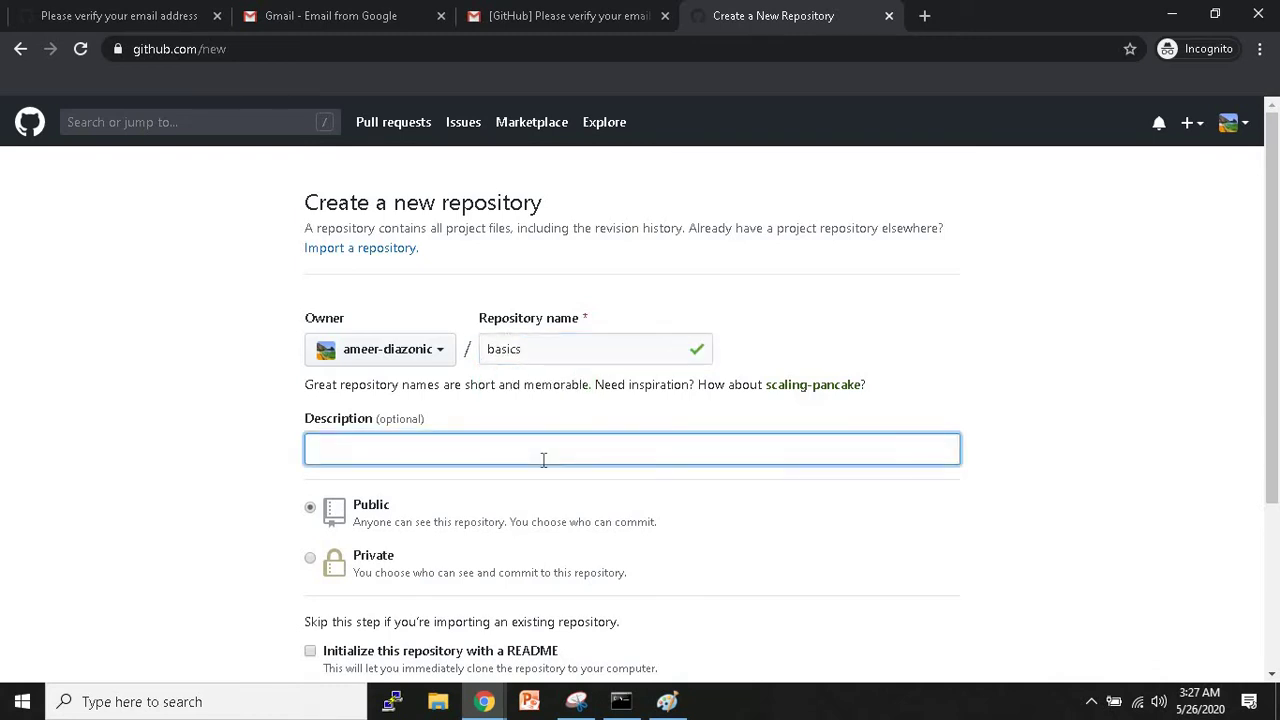
{"action": "type", "text": "This repository is for my basic projects"}
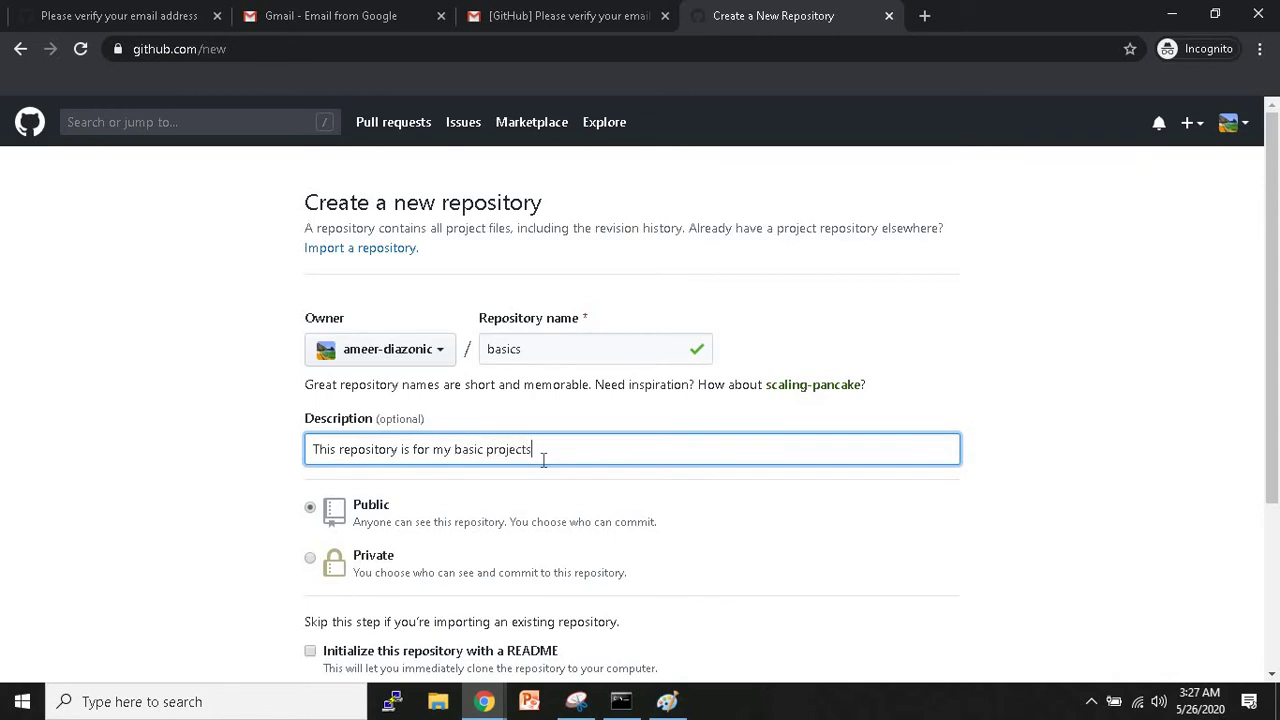
{"action": "scroll", "coordinate": [520, 455], "scroll_direction": "down", "scroll_amount": 3}
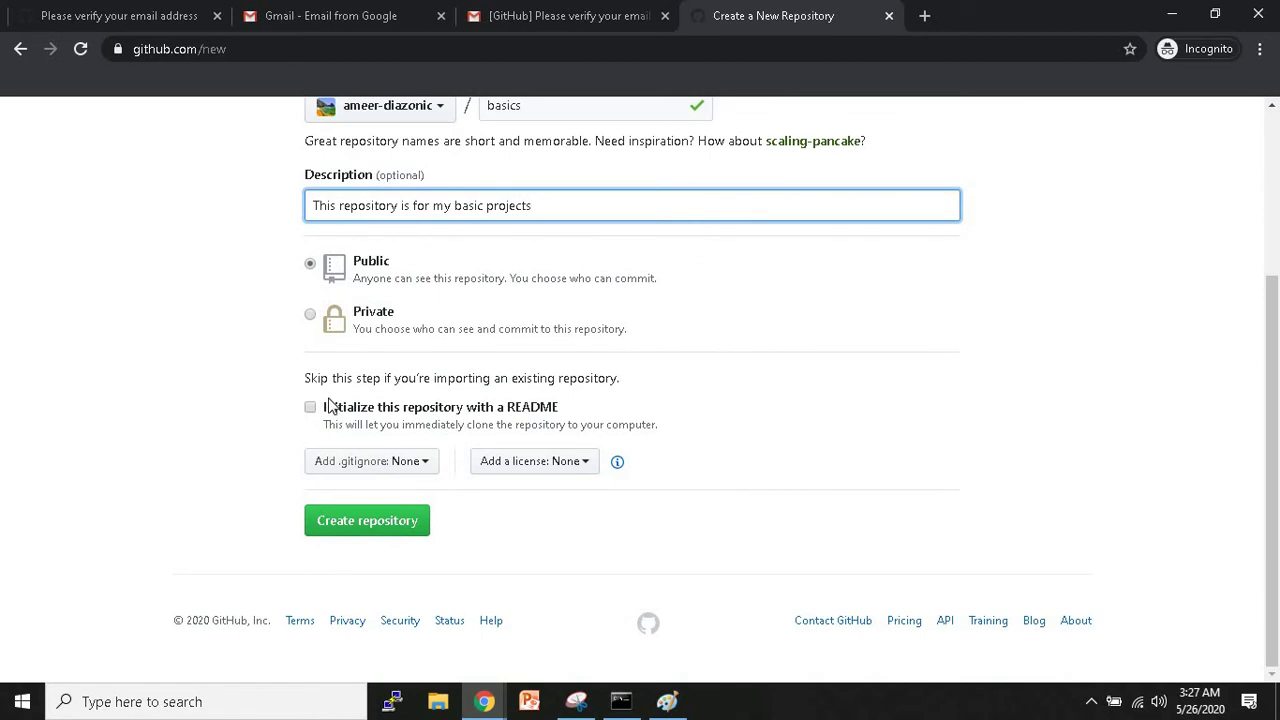
{"action": "left_click", "coordinate": [310, 410]}
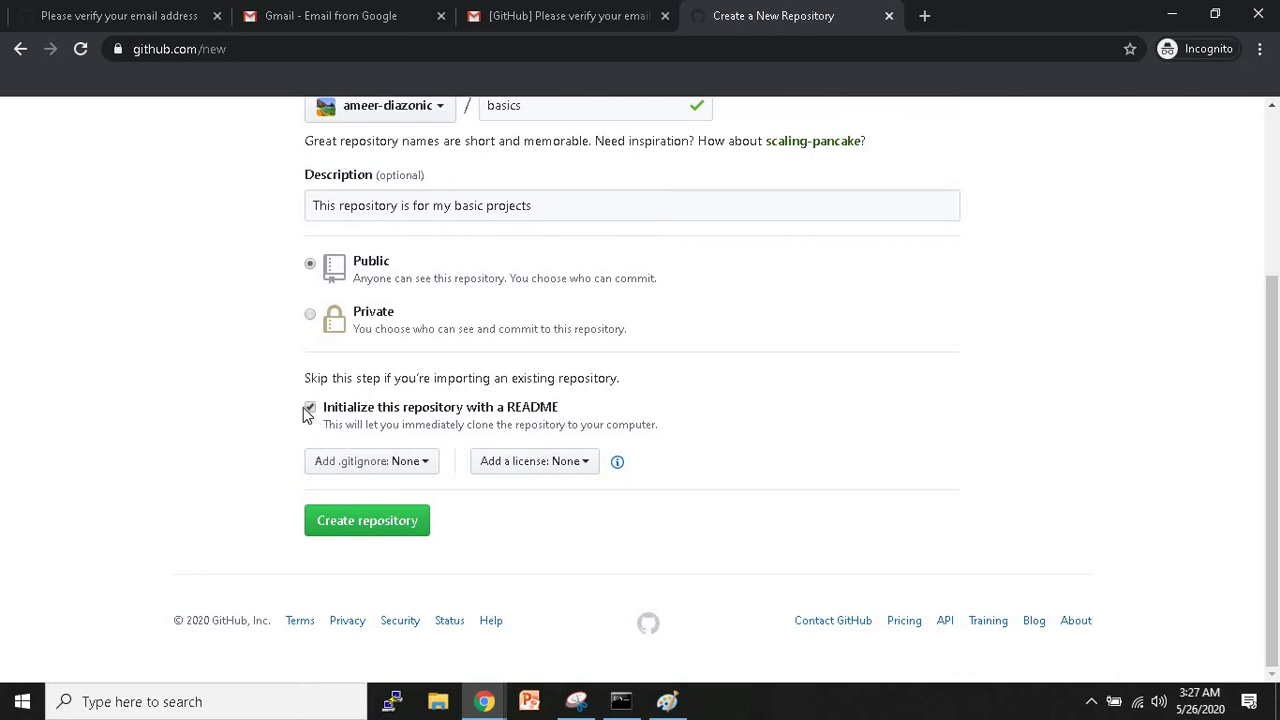
{"action": "left_click", "coordinate": [391, 527]}
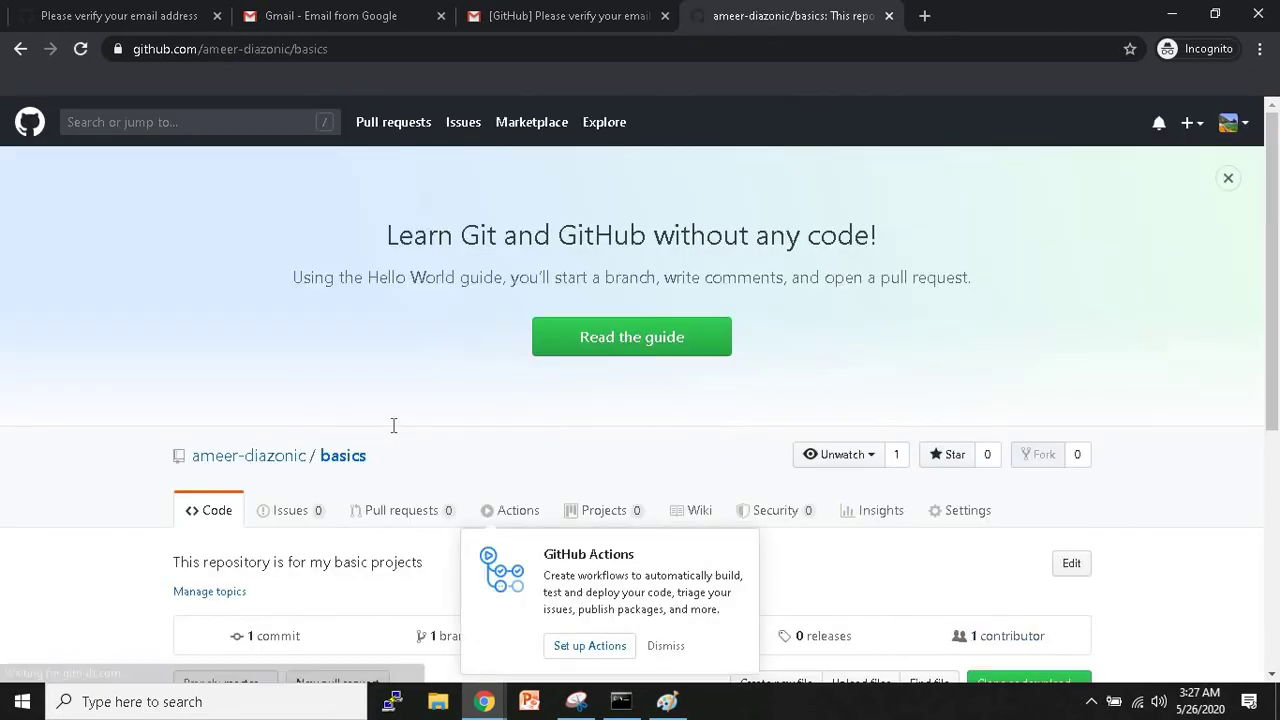
Dismiss the GitHub Actions promotion on the basics repository page.
{"action": "scroll", "coordinate": [492, 422], "scroll_direction": "down", "scroll_amount": 2}
{"action": "scroll", "coordinate": [651, 309], "scroll_direction": "down", "scroll_amount": 2}
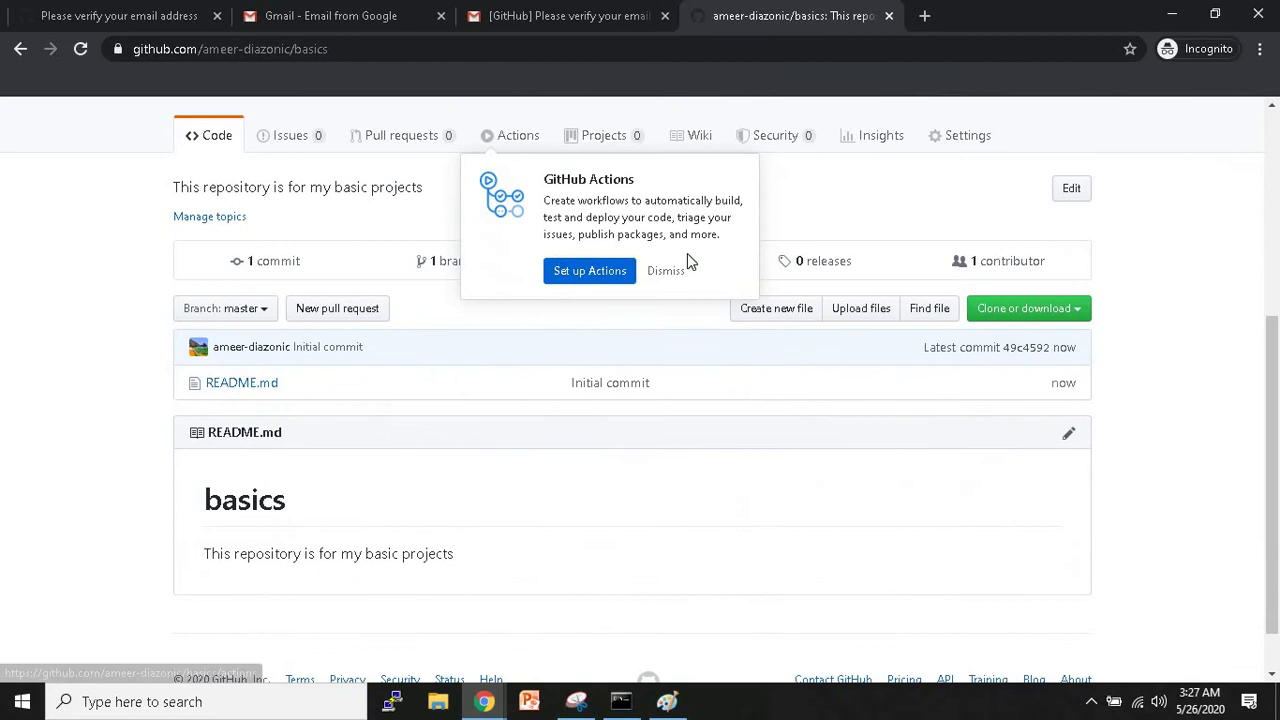
{"action": "left_click", "coordinate": [665, 274]}
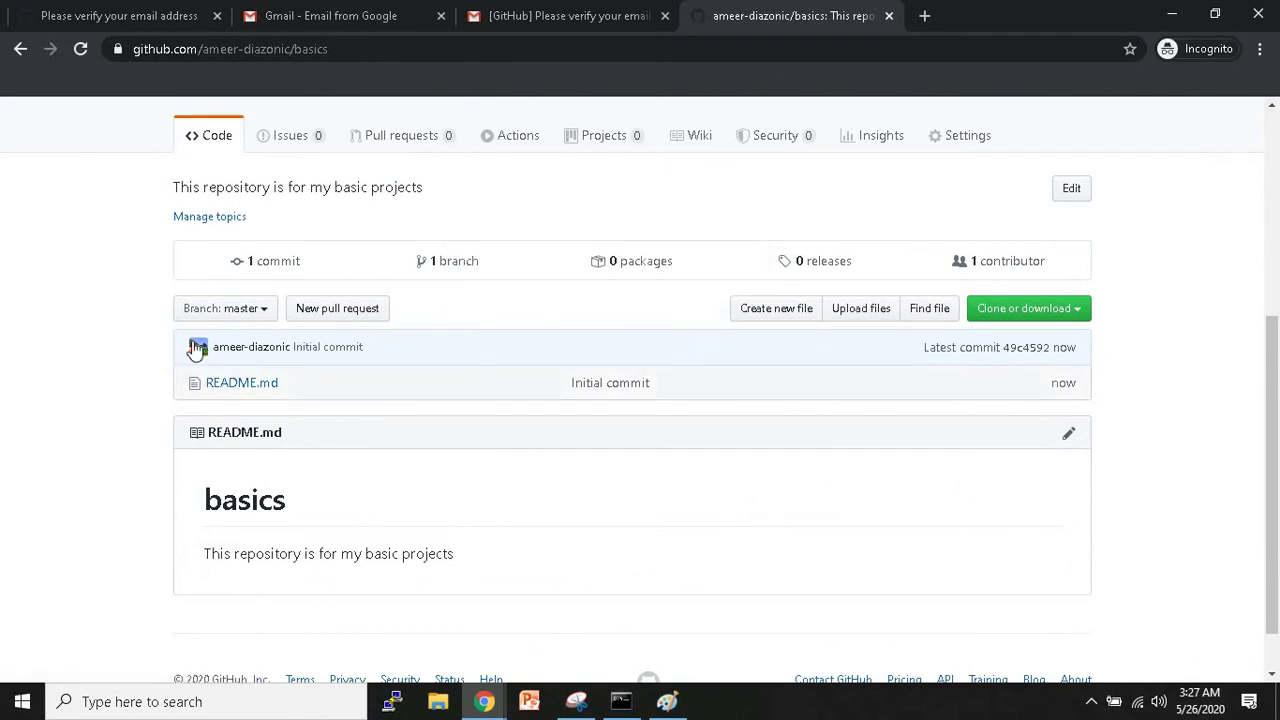
{"action": "scroll", "coordinate": [500, 335], "scroll_direction": "up", "scroll_amount": 1}
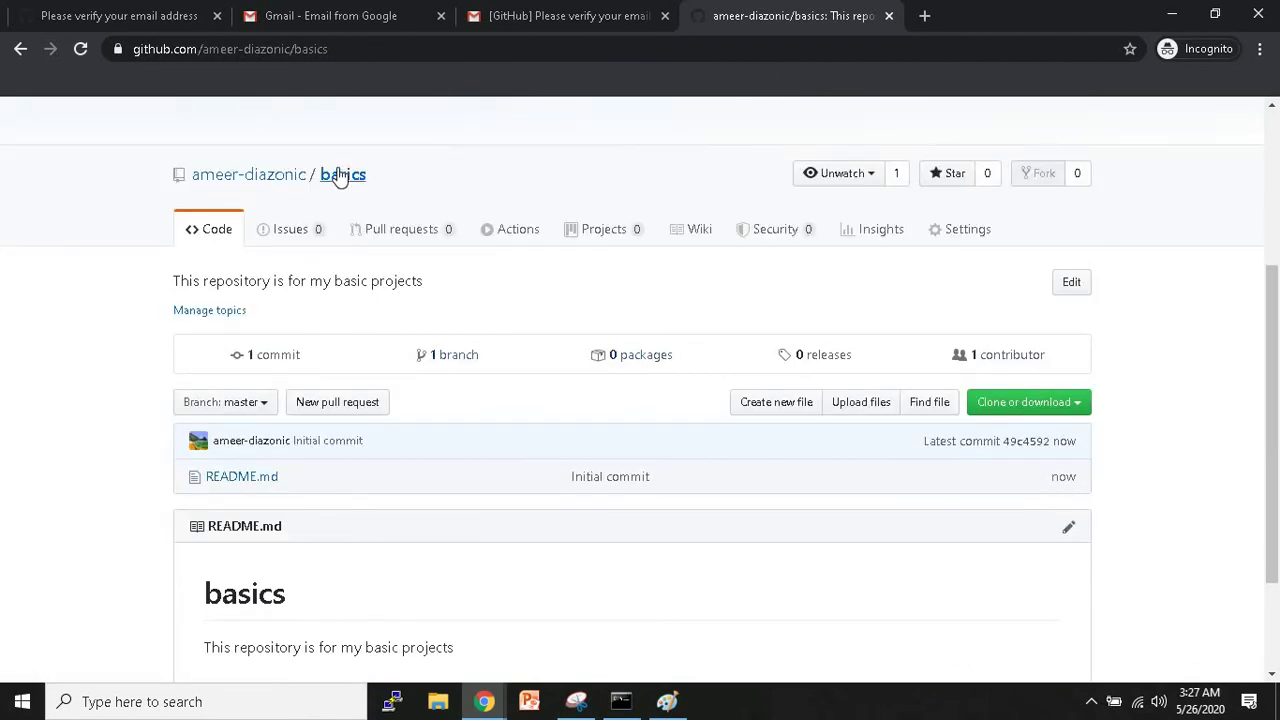
{"action": "scroll", "coordinate": [435, 328], "scroll_direction": "down", "scroll_amount": 1}
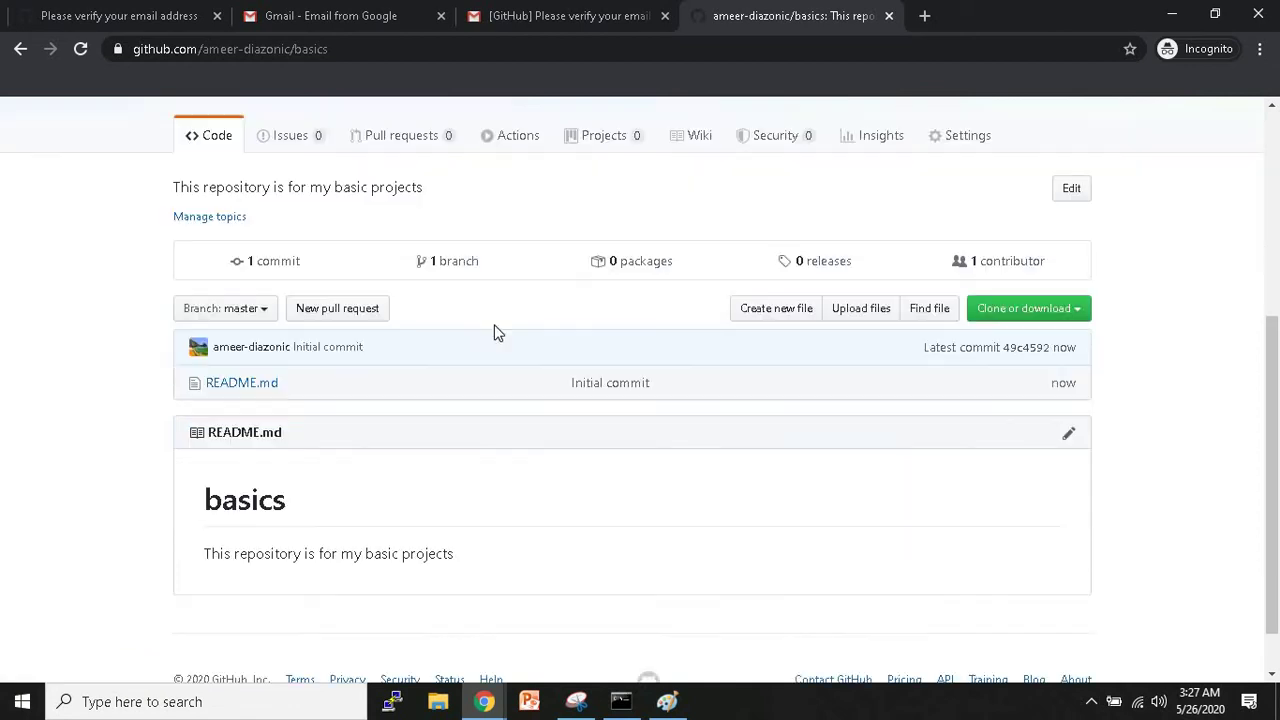
Start a new file named hello.py containing print('Hello World').
{"action": "left_click", "coordinate": [779, 310]}
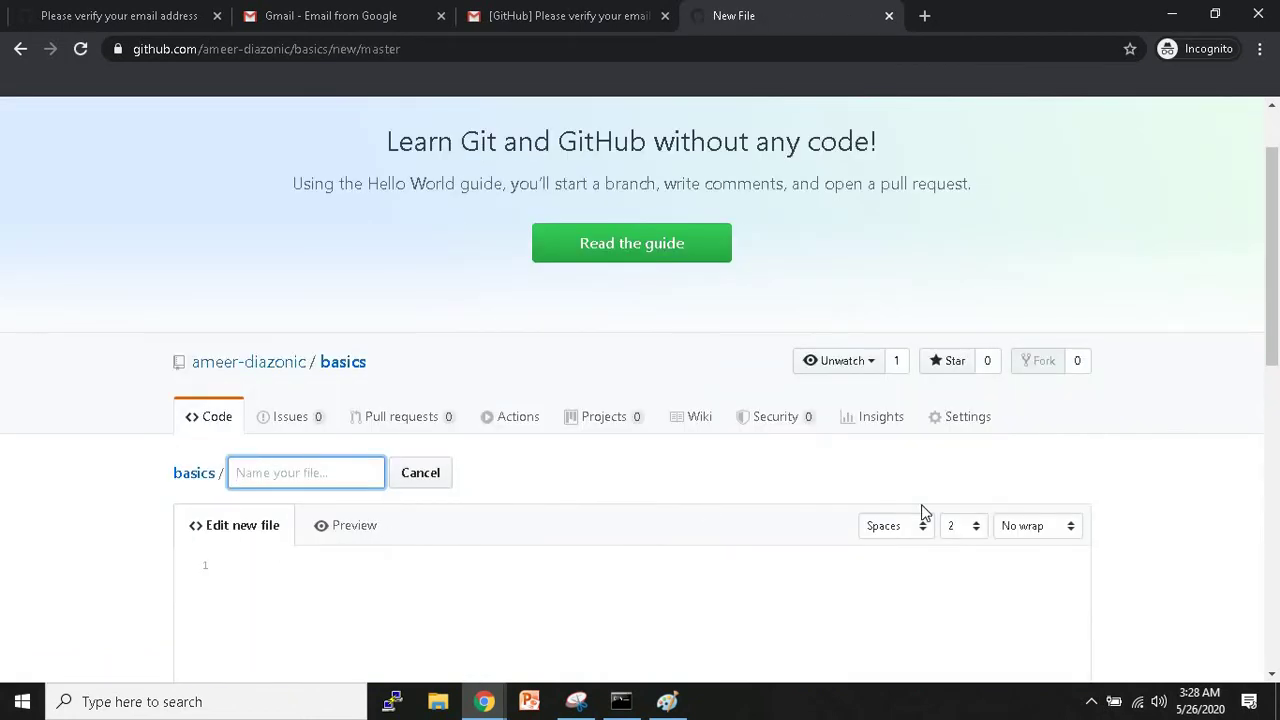
{"action": "type", "text": "hello.py"}
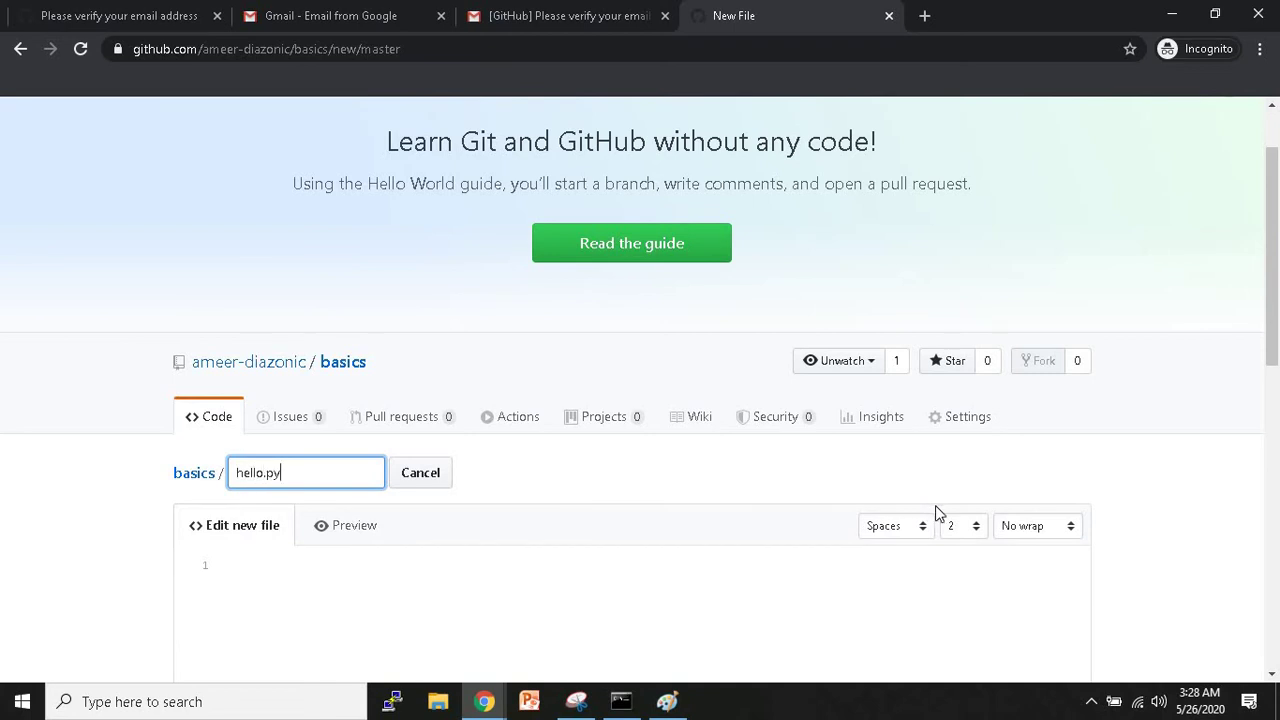
{"action": "scroll", "coordinate": [922, 512], "scroll_direction": "down", "scroll_amount": 2}
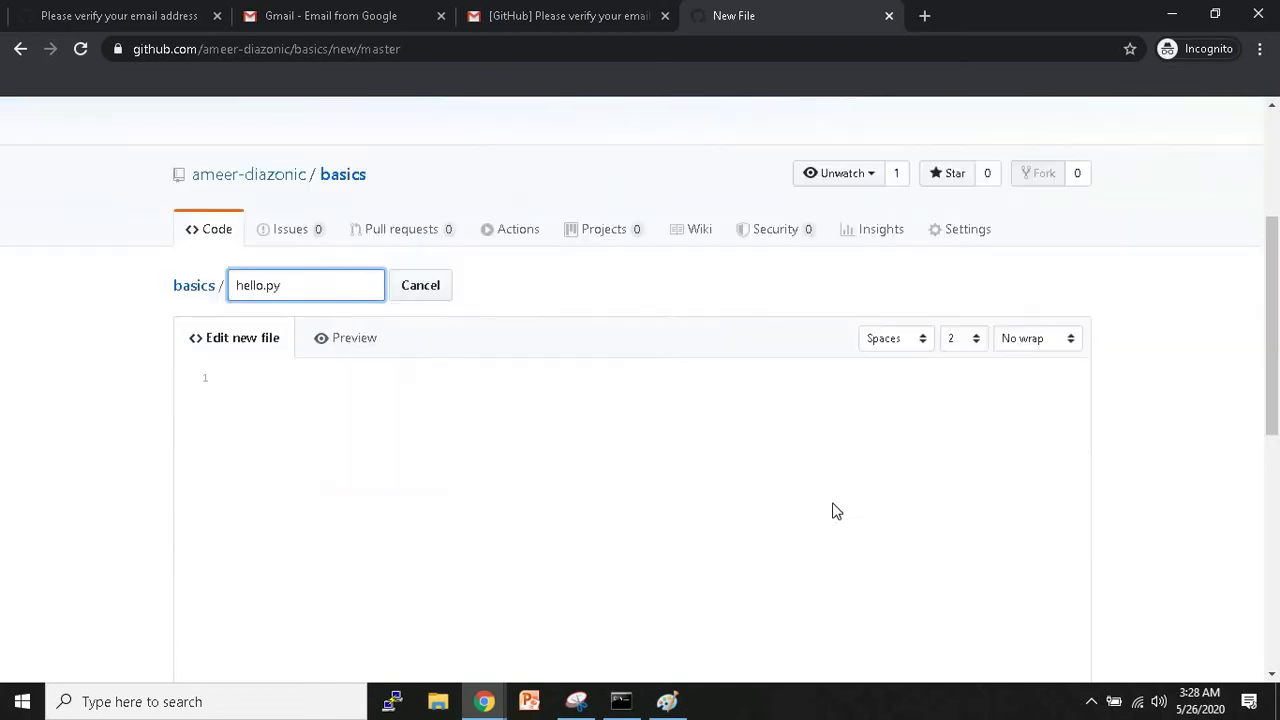
{"action": "triple_click", "coordinate": [262, 287]}
{"action": "left_click", "coordinate": [292, 287]}
{"action": "left_click", "coordinate": [310, 380]}
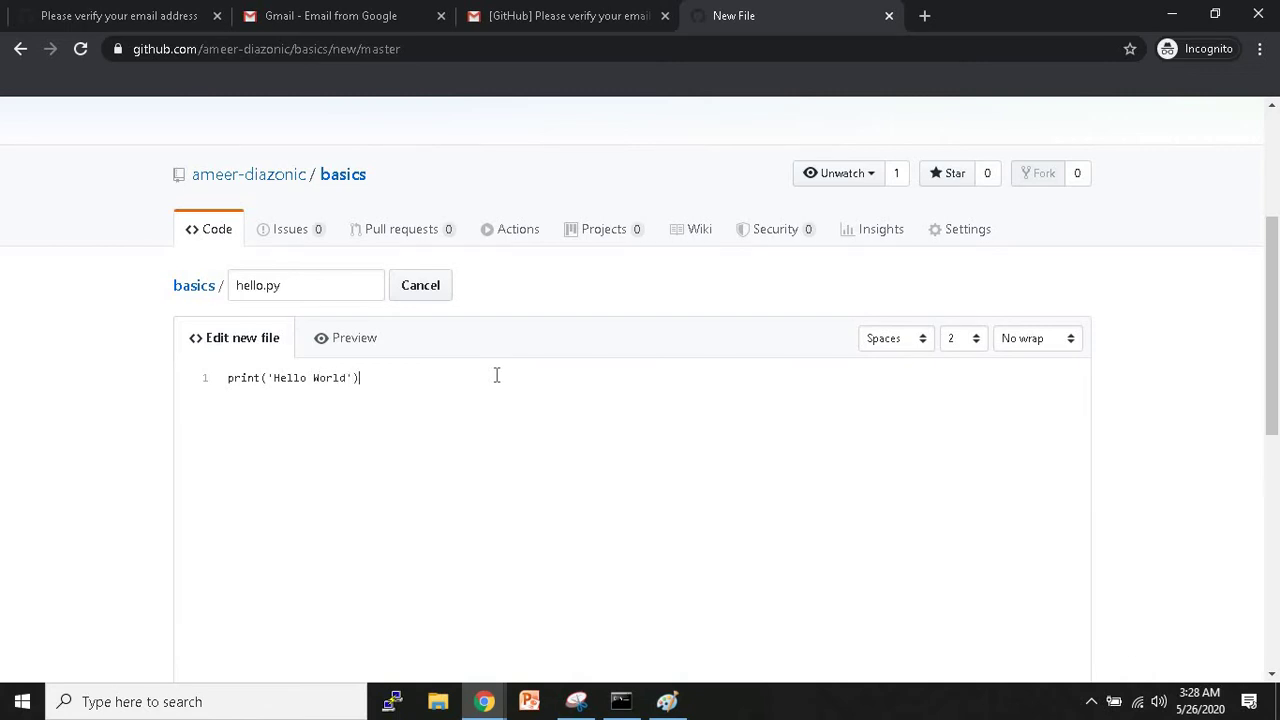
Commit hello.py directly to the master branch.
{"action": "scroll", "coordinate": [480, 300], "scroll_direction": "down", "scroll_amount": 7}
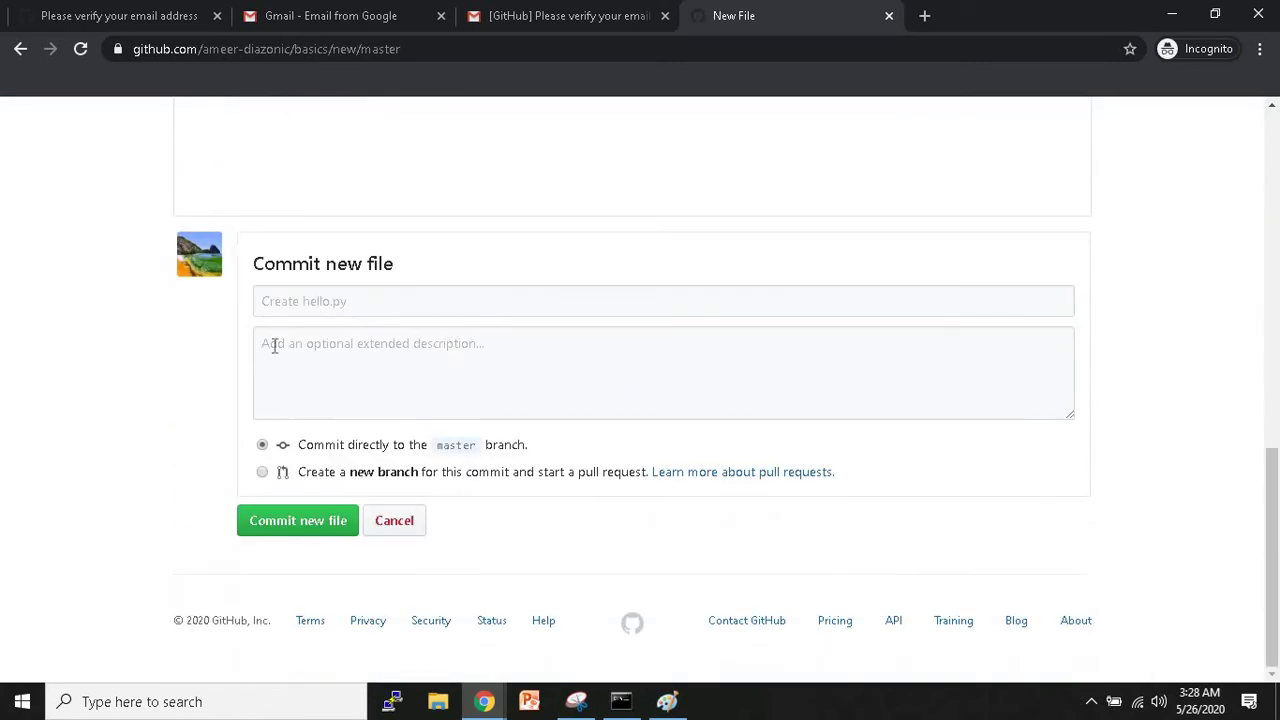
{"action": "left_click", "coordinate": [307, 538]}
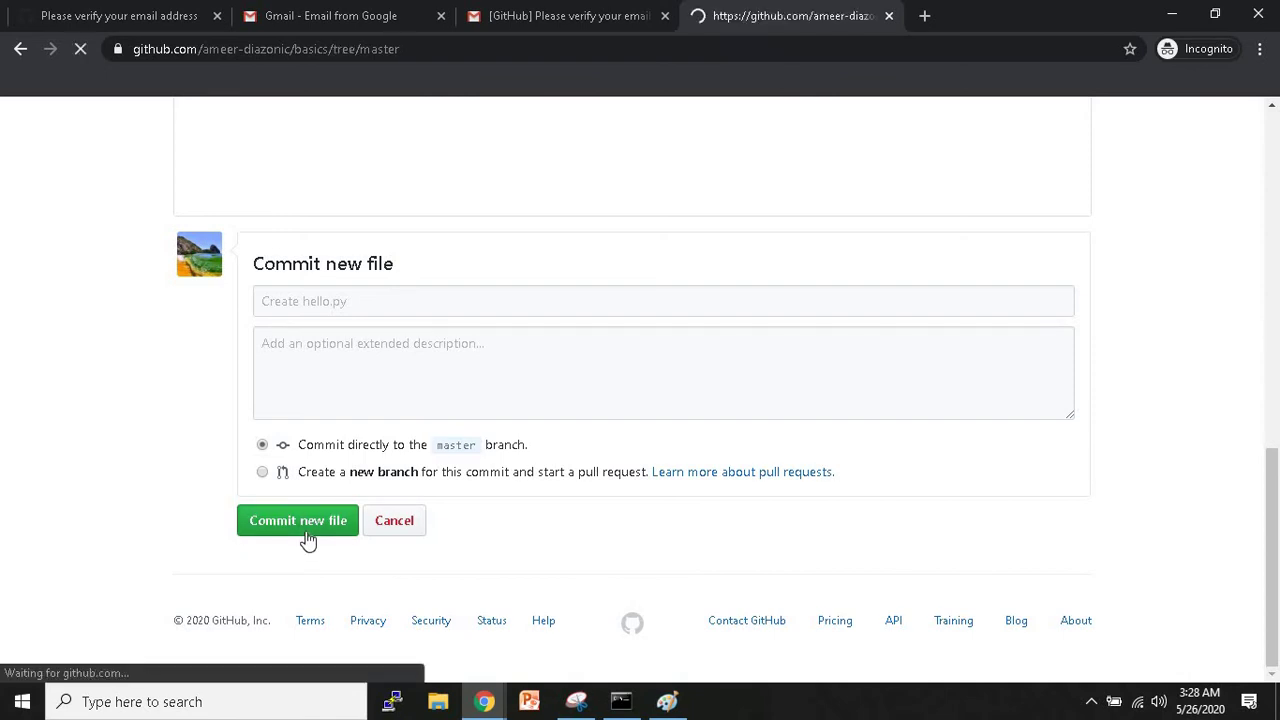
{"action": "scroll", "coordinate": [500, 470], "scroll_direction": "down", "scroll_amount": 2}
{"action": "scroll", "coordinate": [477, 483], "scroll_direction": "down", "scroll_amount": 2}
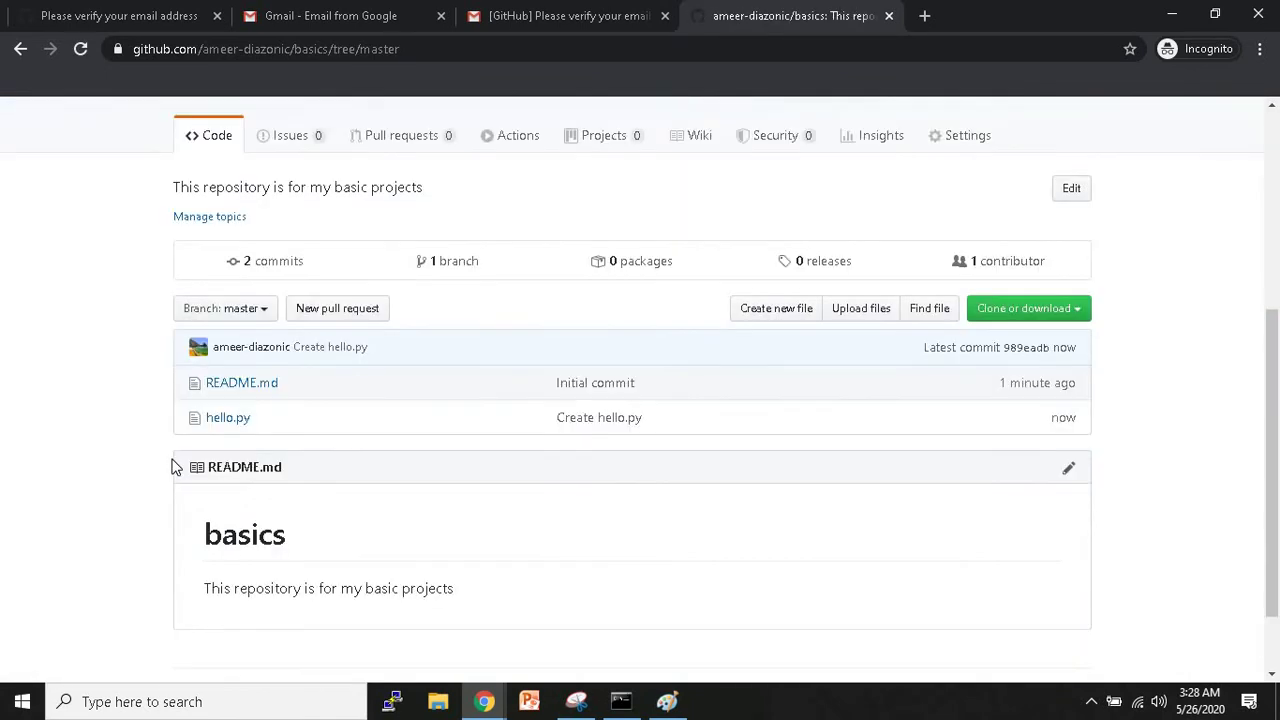
Hide the Learn Git banner and reopen the basics repository from your profile.
{"action": "scroll", "coordinate": [393, 335], "scroll_direction": "up", "scroll_amount": 4}
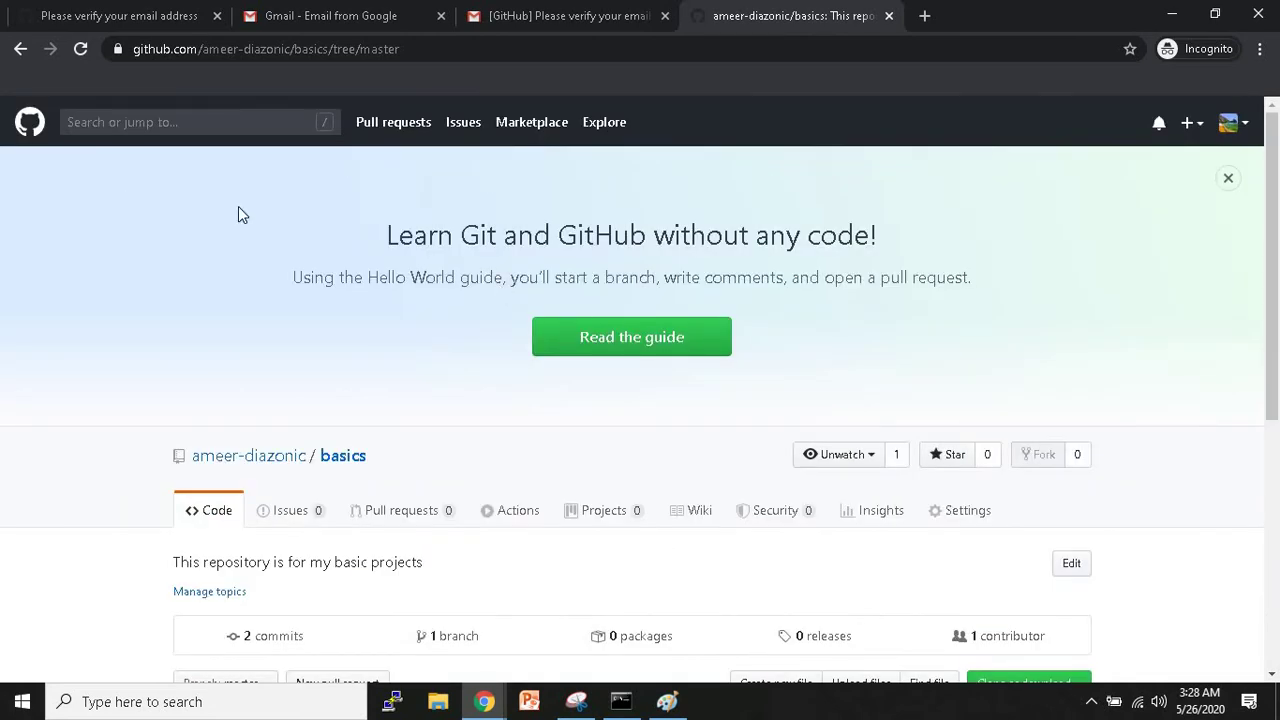
{"action": "left_click", "coordinate": [1230, 176]}
{"action": "left_click", "coordinate": [1230, 132]}
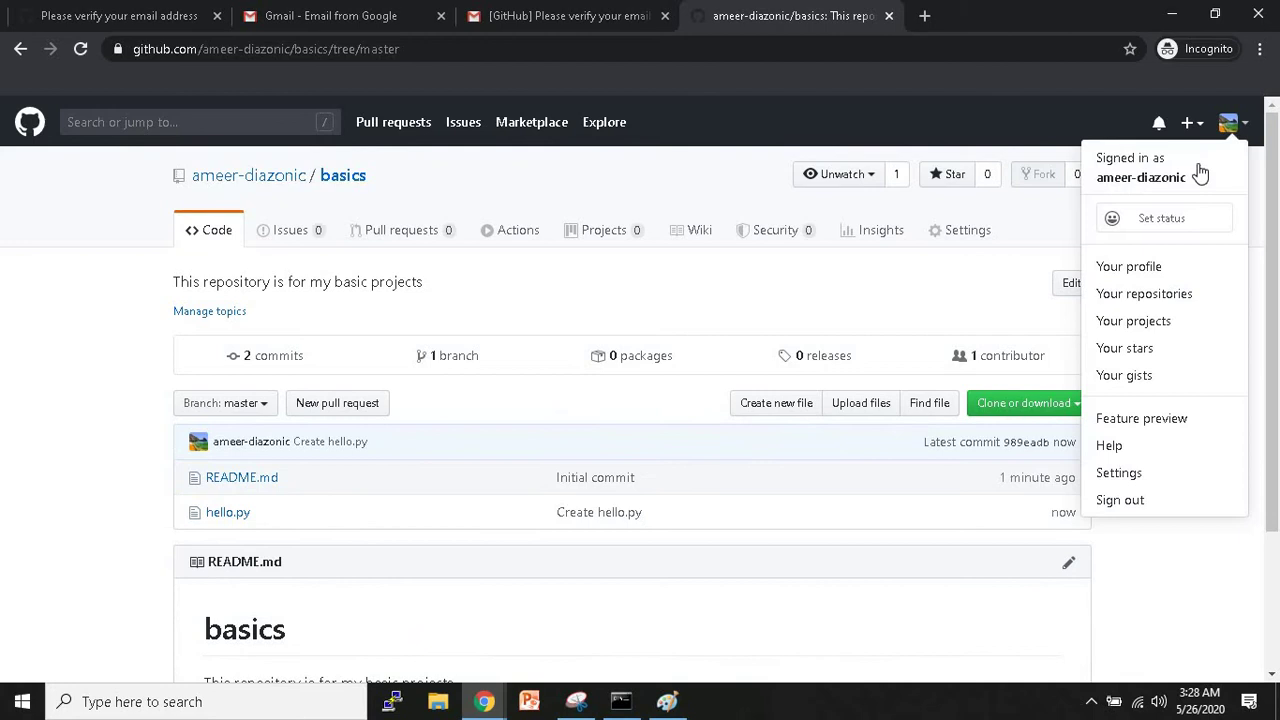
{"action": "left_click", "coordinate": [1225, 183]}
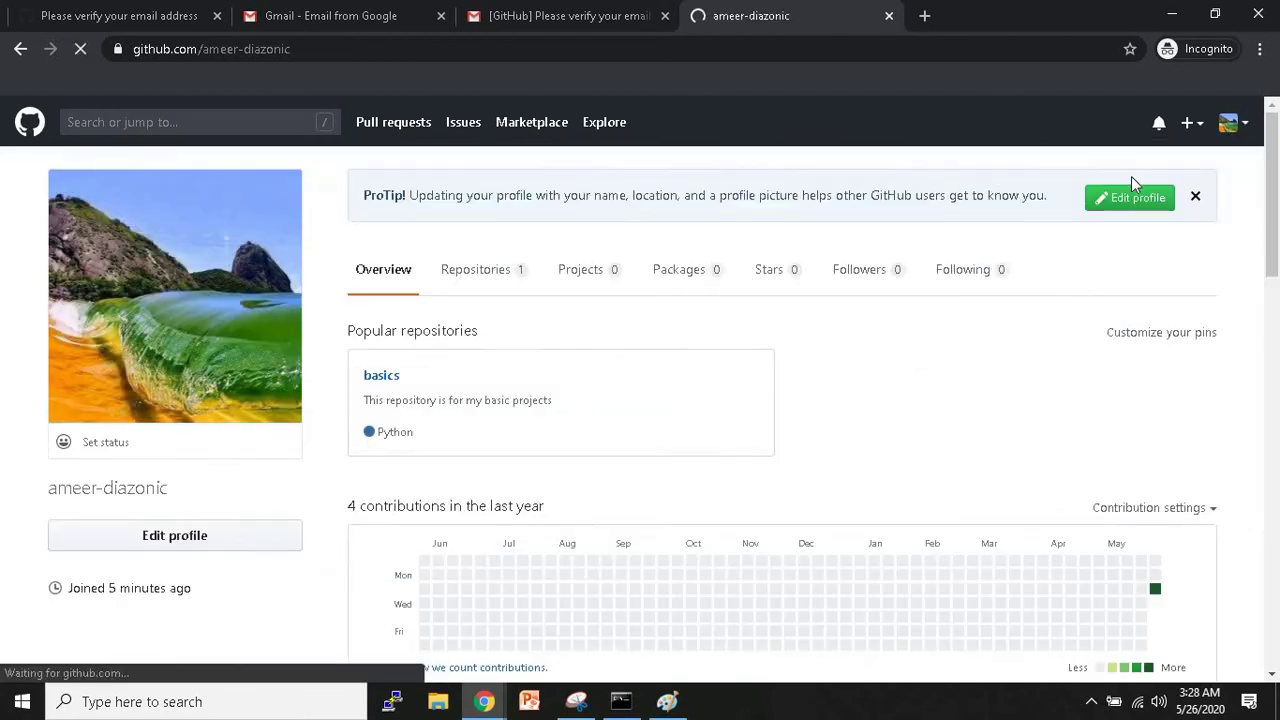
{"action": "left_click", "coordinate": [381, 378]}
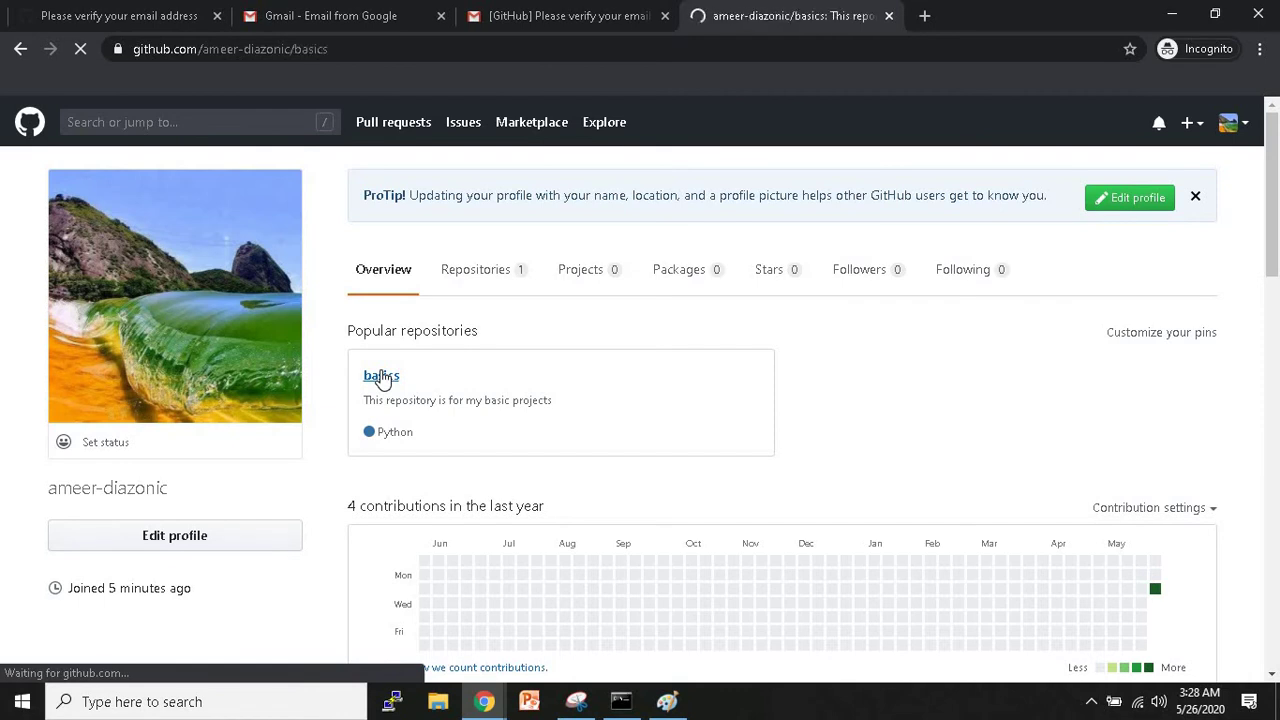
View hello.py's Hello World line, then go back to the repository page.
{"action": "scroll", "coordinate": [166, 390], "scroll_direction": "down", "scroll_amount": 1}
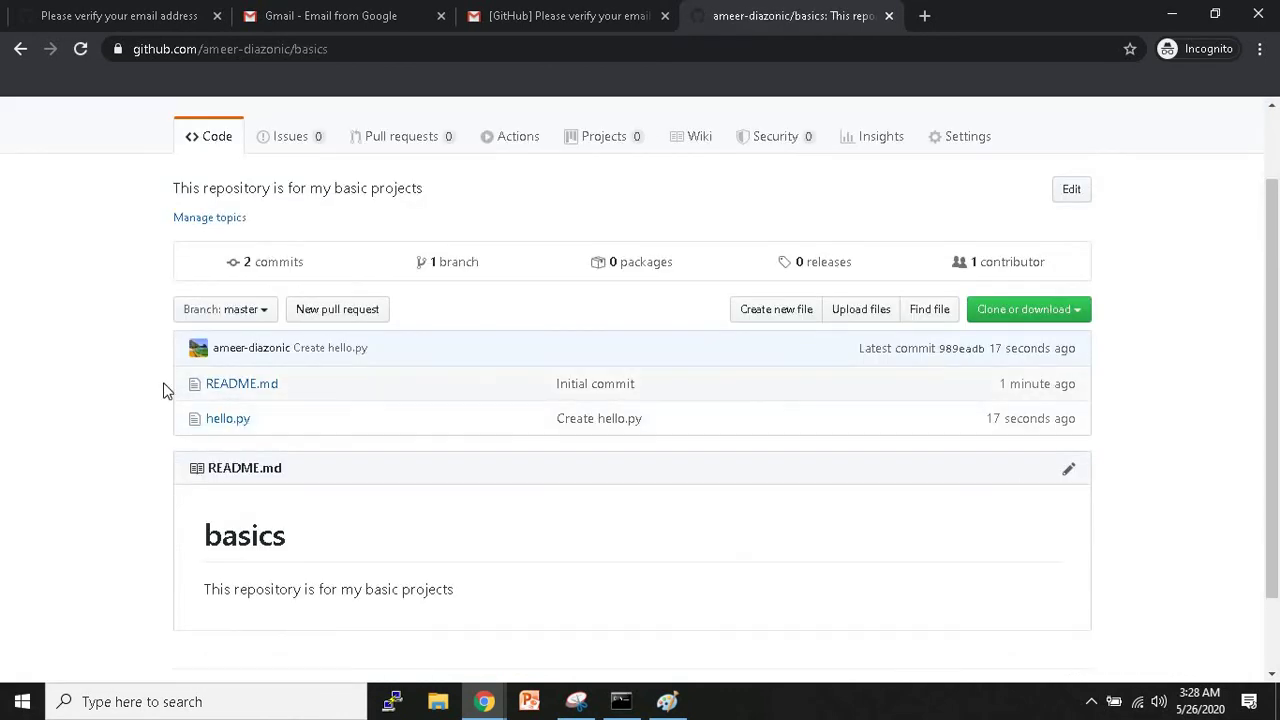
{"action": "left_click", "coordinate": [222, 421]}
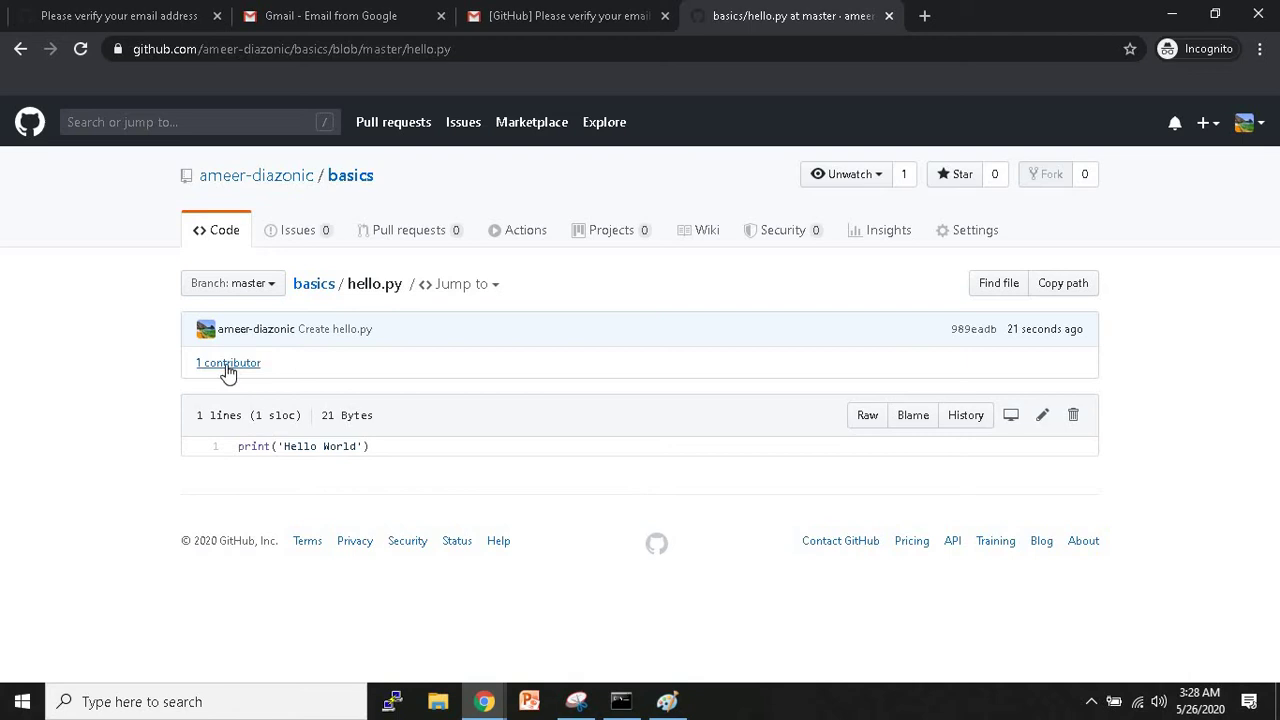
{"action": "left_click", "coordinate": [28, 53]}
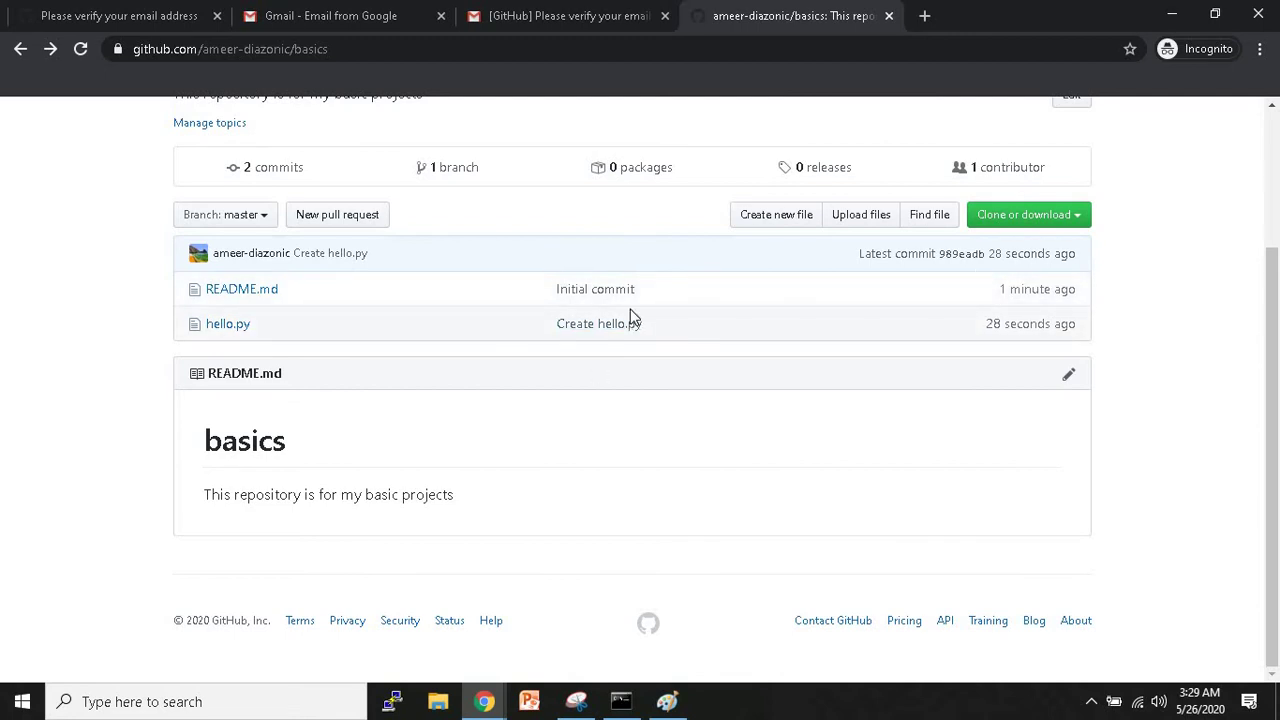
Search the web for 'google colab' in a new tab and open the Google Colab site.
{"action": "left_click", "coordinate": [925, 16]}
{"action": "type", "text": "goo"}
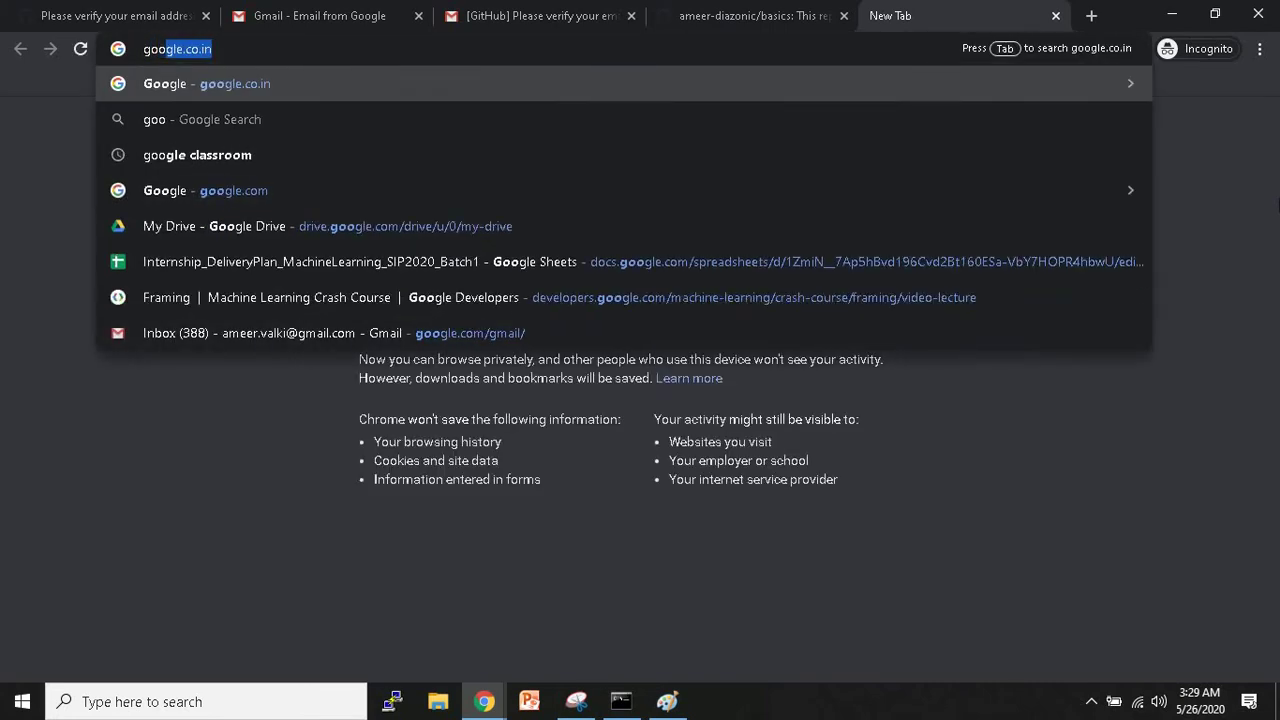
{"action": "type", "text": "le colab"}
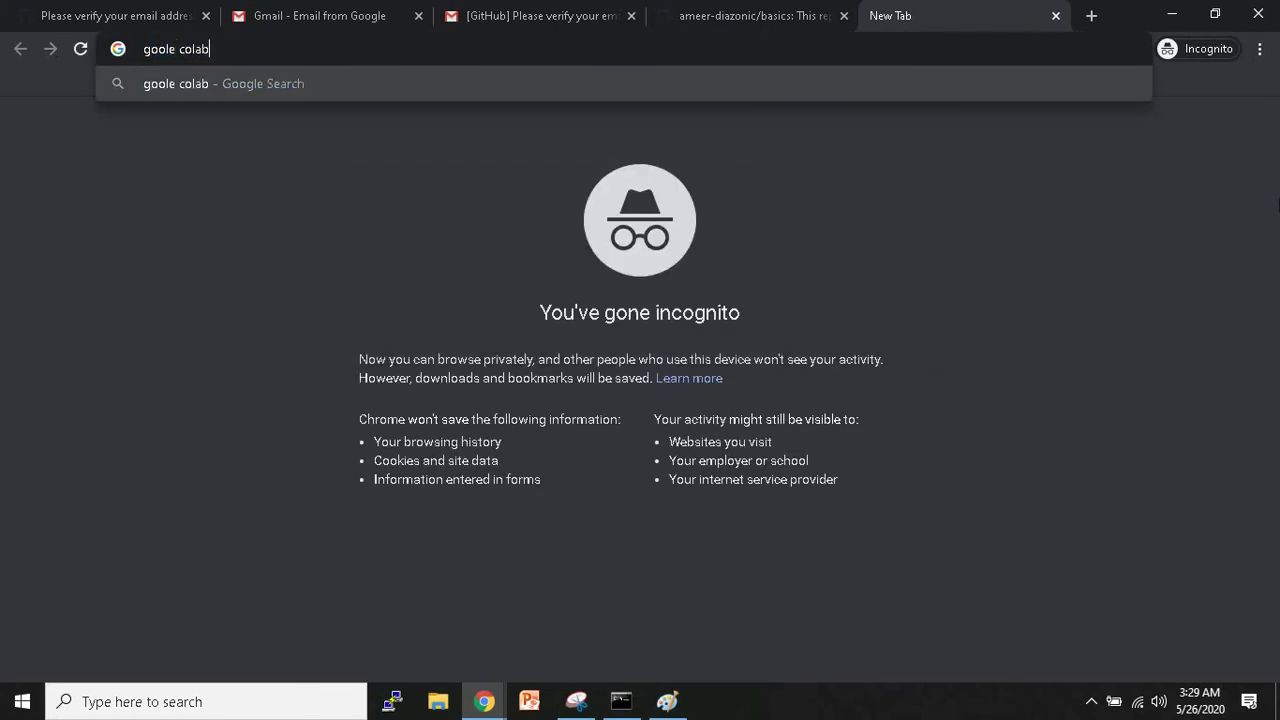
{"action": "key", "text": "Return"}
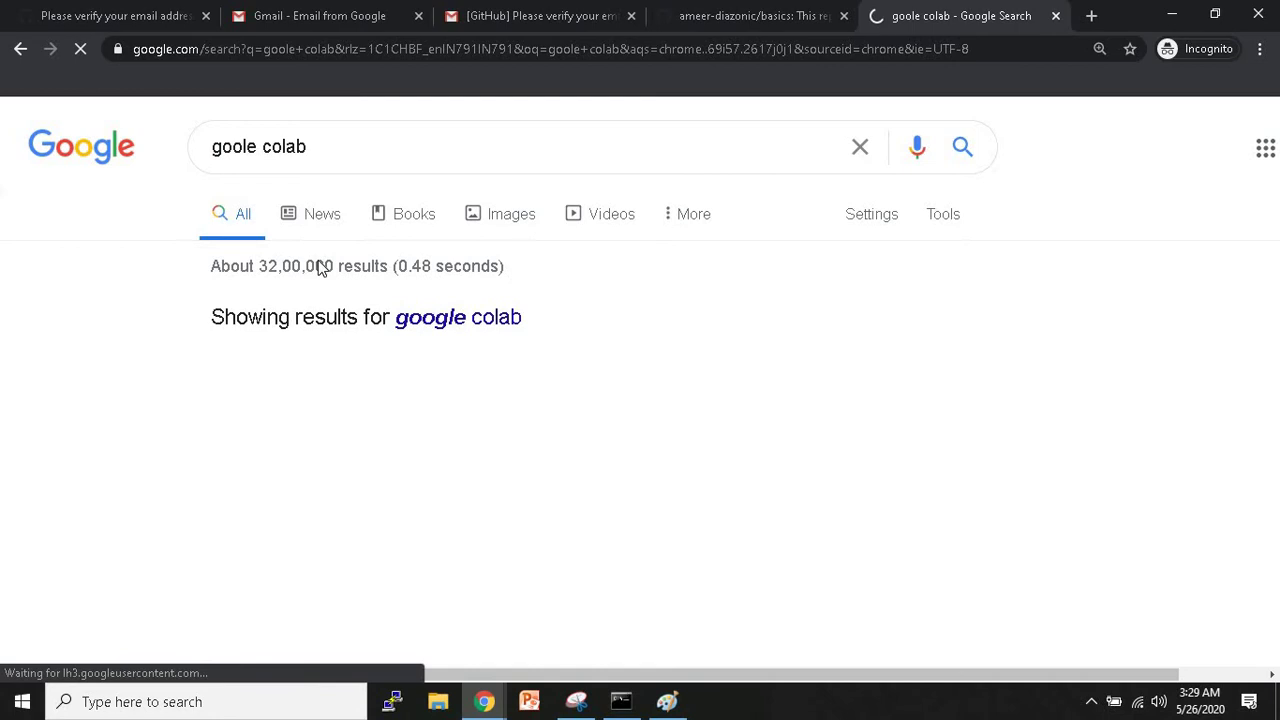
{"action": "left_click", "coordinate": [302, 425]}
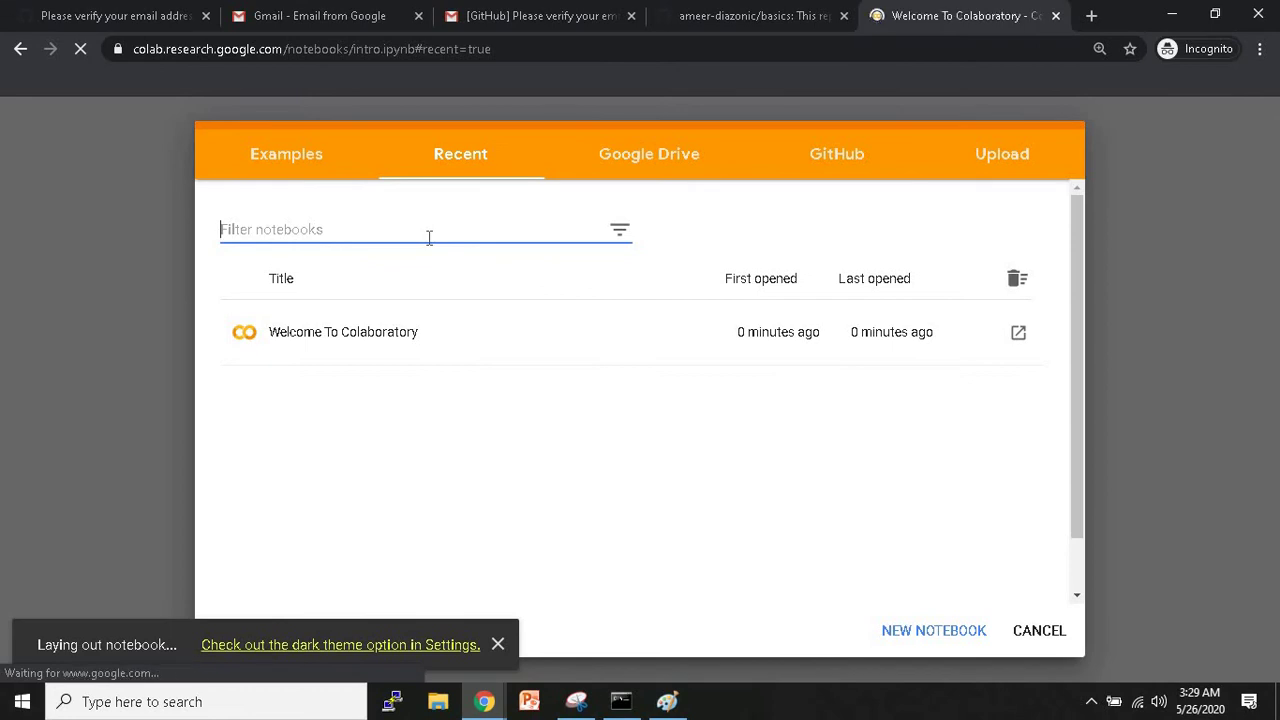
Create a new notebook from Colab's open-notebook dialog.
{"action": "left_click", "coordinate": [943, 630]}
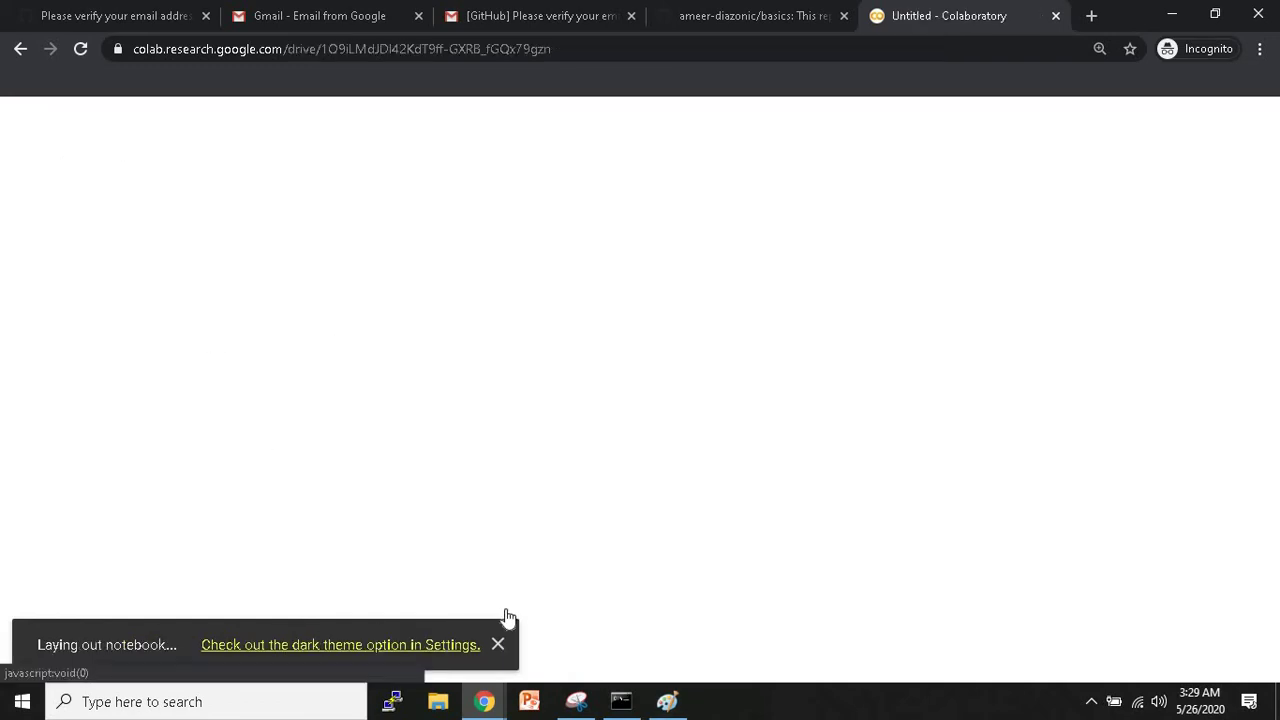
Rename the notebook from Untitled0.ipynb to 'Sum using Functions.ipynb'.
{"action": "left_click", "coordinate": [496, 644]}
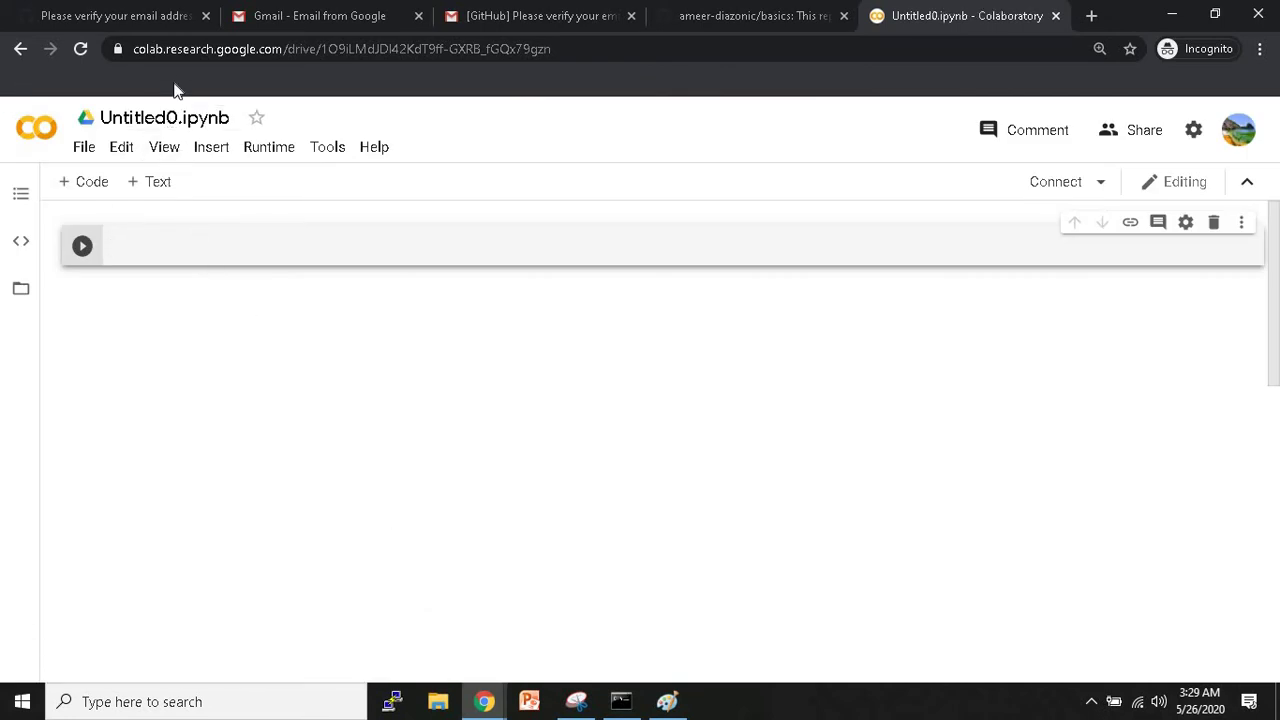
{"action": "left_click", "coordinate": [181, 117]}
{"action": "key", "text": "BackSpace"}
{"action": "key", "text": "BackSpace"}
{"action": "key", "text": "BackSpace"}
{"action": "key", "text": "BackSpace"}
{"action": "key", "text": "BackSpace"}
{"action": "key", "text": "BackSpace"}
{"action": "key", "text": "BackSpace"}
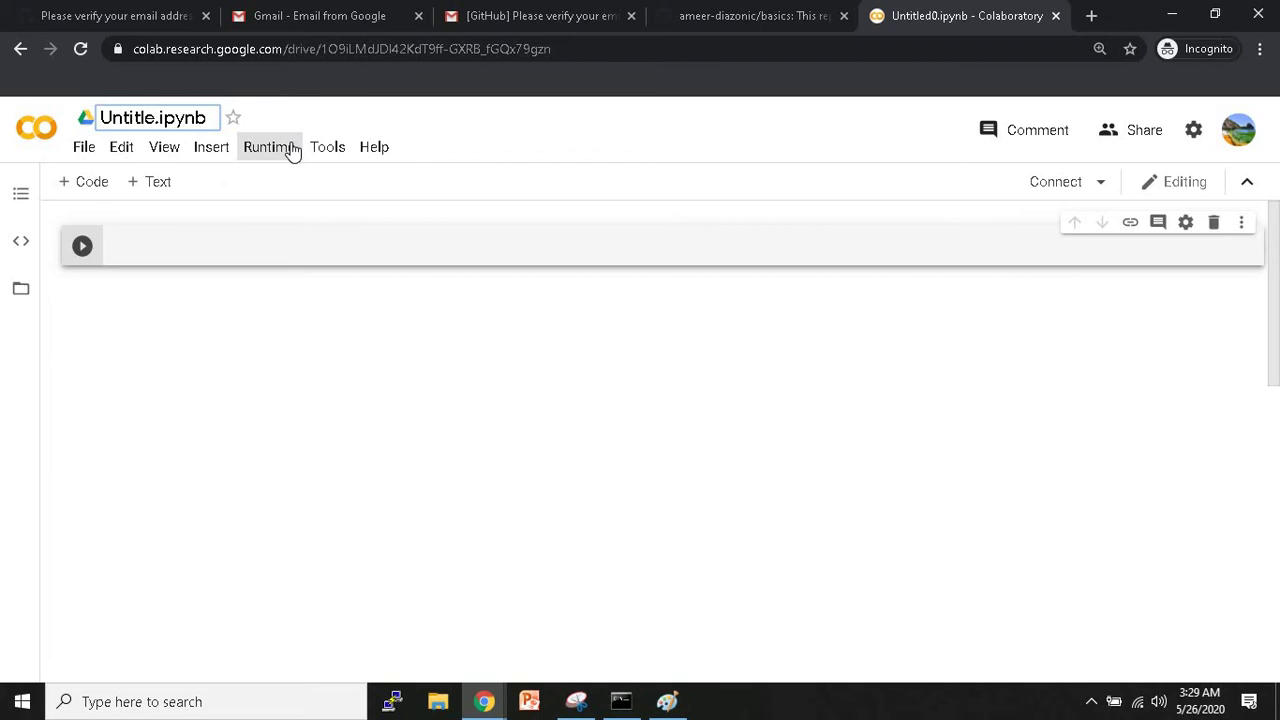
{"action": "key", "text": "BackSpace"}
{"action": "key", "text": "BackSpace"}
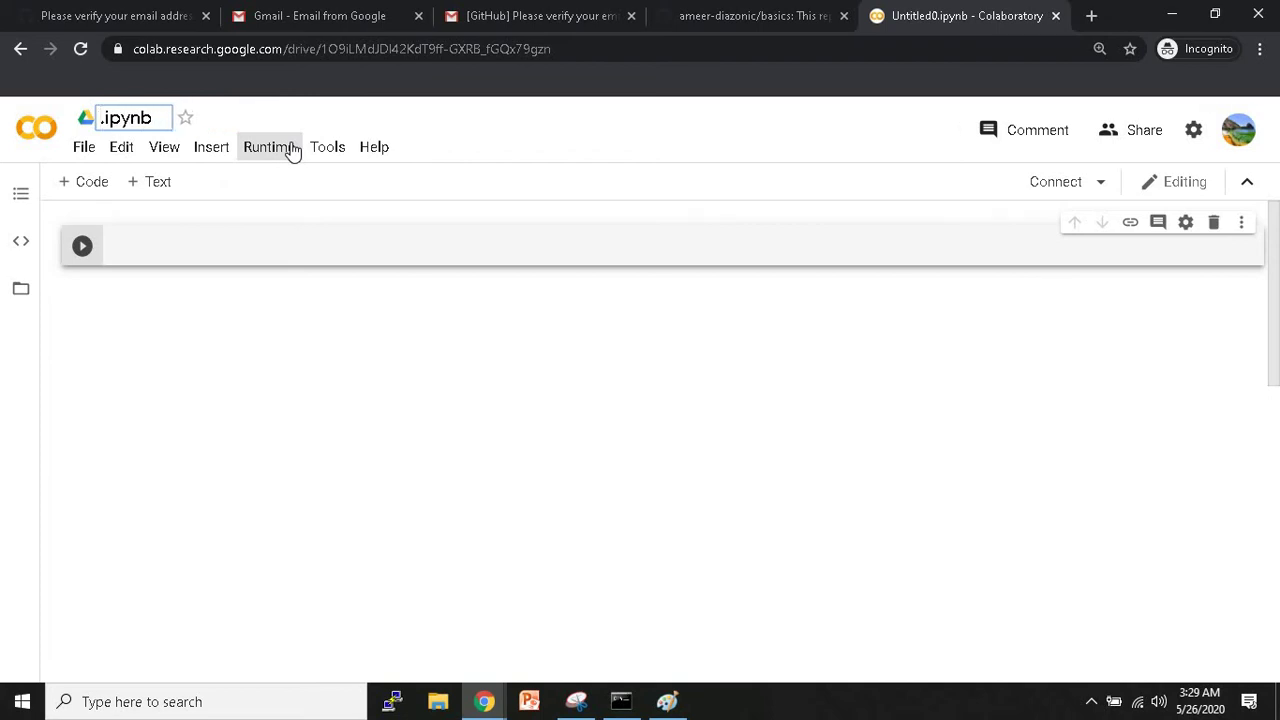
{"action": "type", "text": "SUm"}
{"action": "key", "text": "BackSpace"}
{"action": "key", "text": "BackSpace"}
{"action": "type", "text": "um using Functions"}
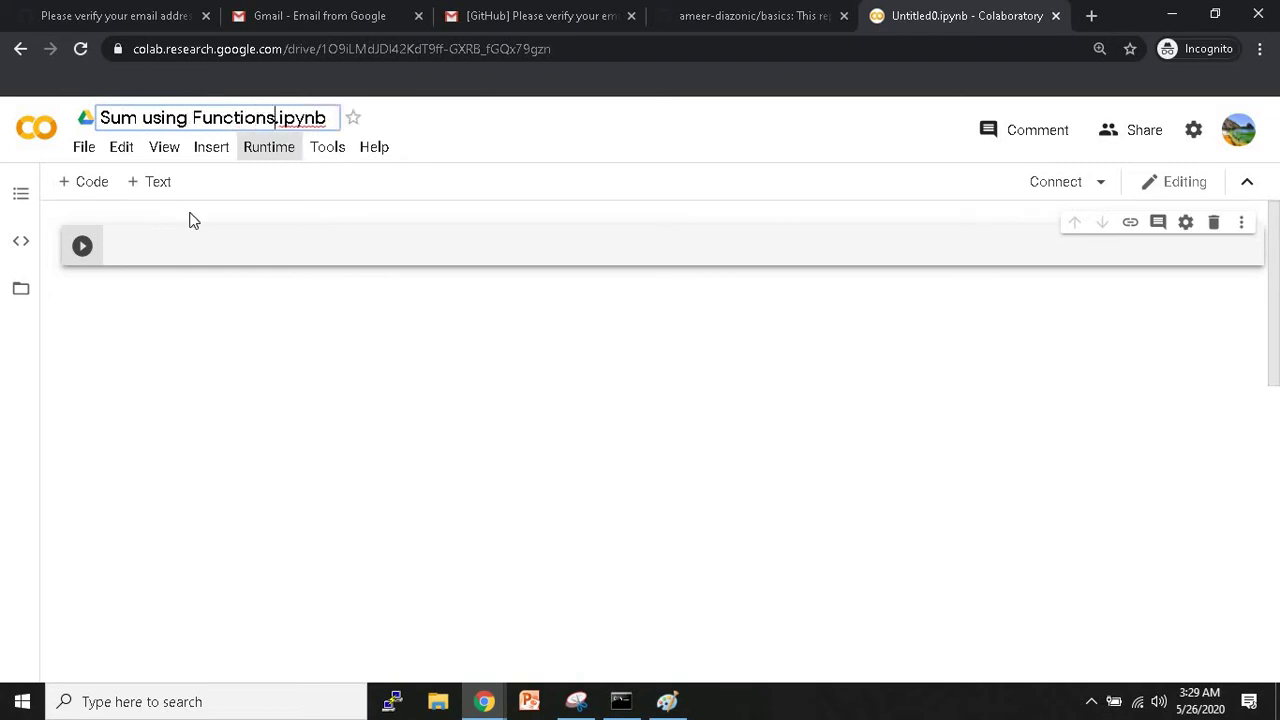
Define sum(a,b) with result = a+b and print(result) in the first cell, and run it.
{"action": "left_click", "coordinate": [212, 245]}
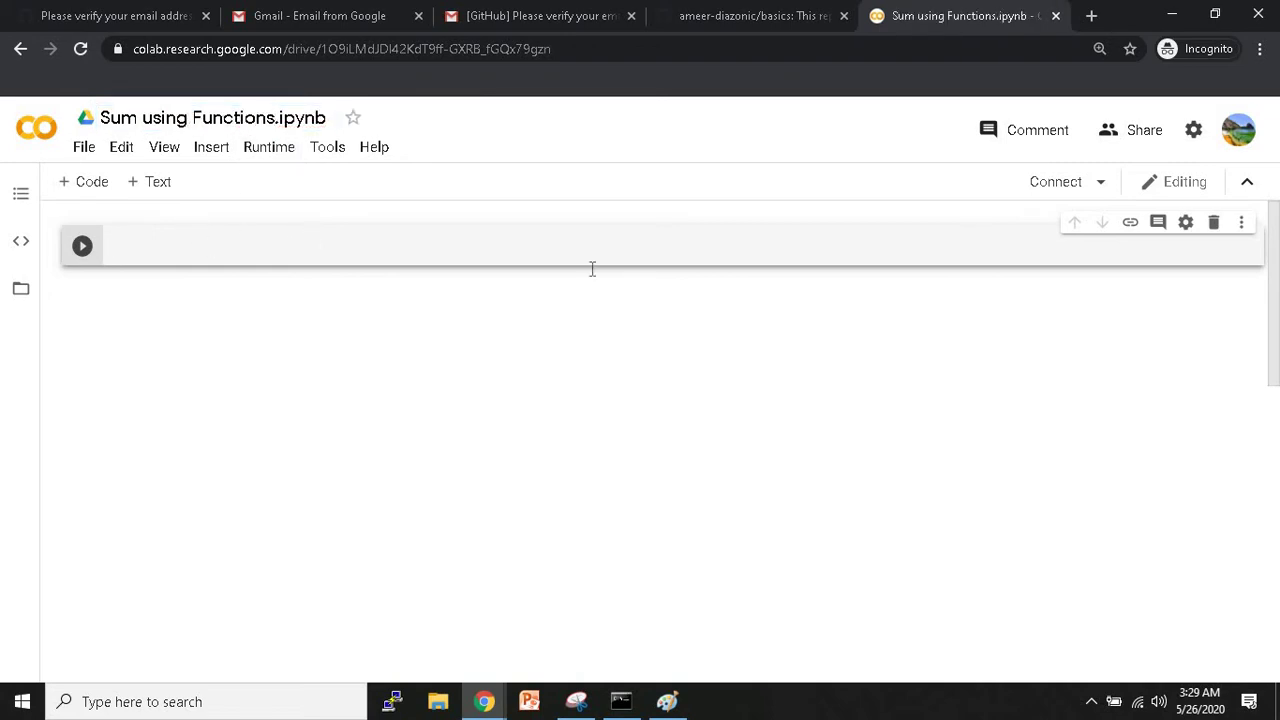
{"action": "left_click", "coordinate": [1066, 192]}
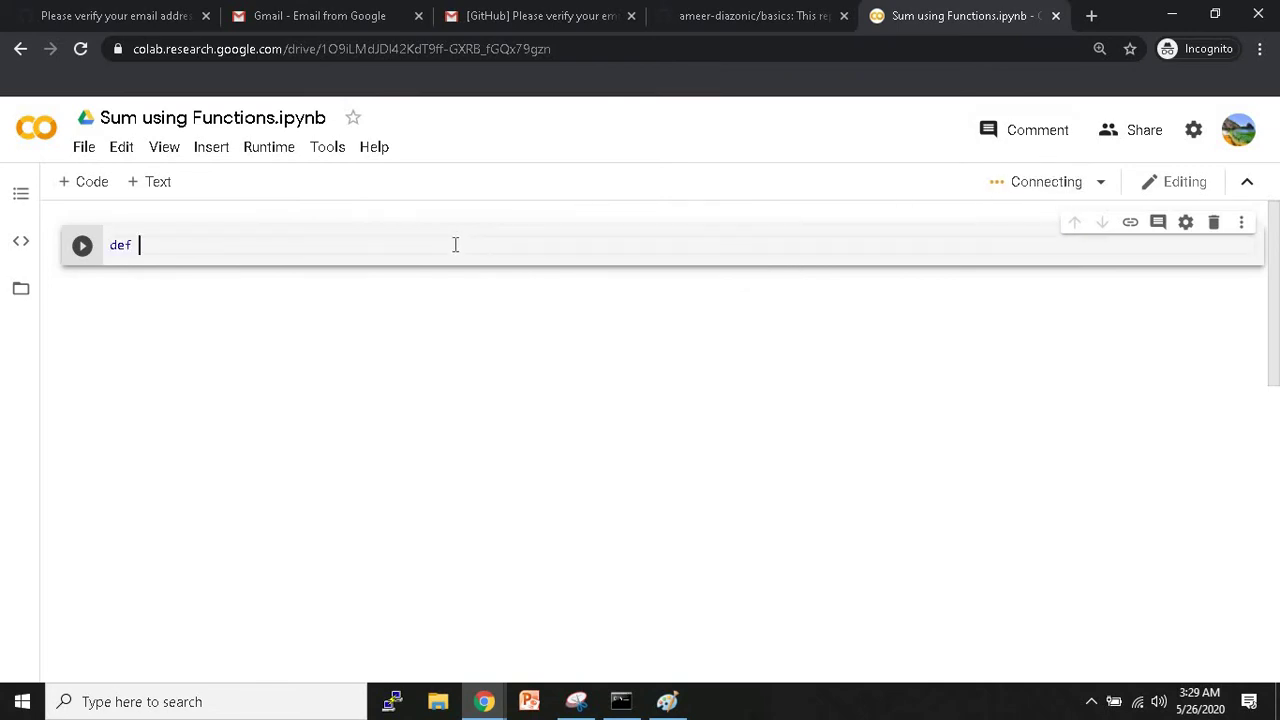
{"action": "type", "text": "sum(a,b):"}
{"action": "key", "text": "Return"}
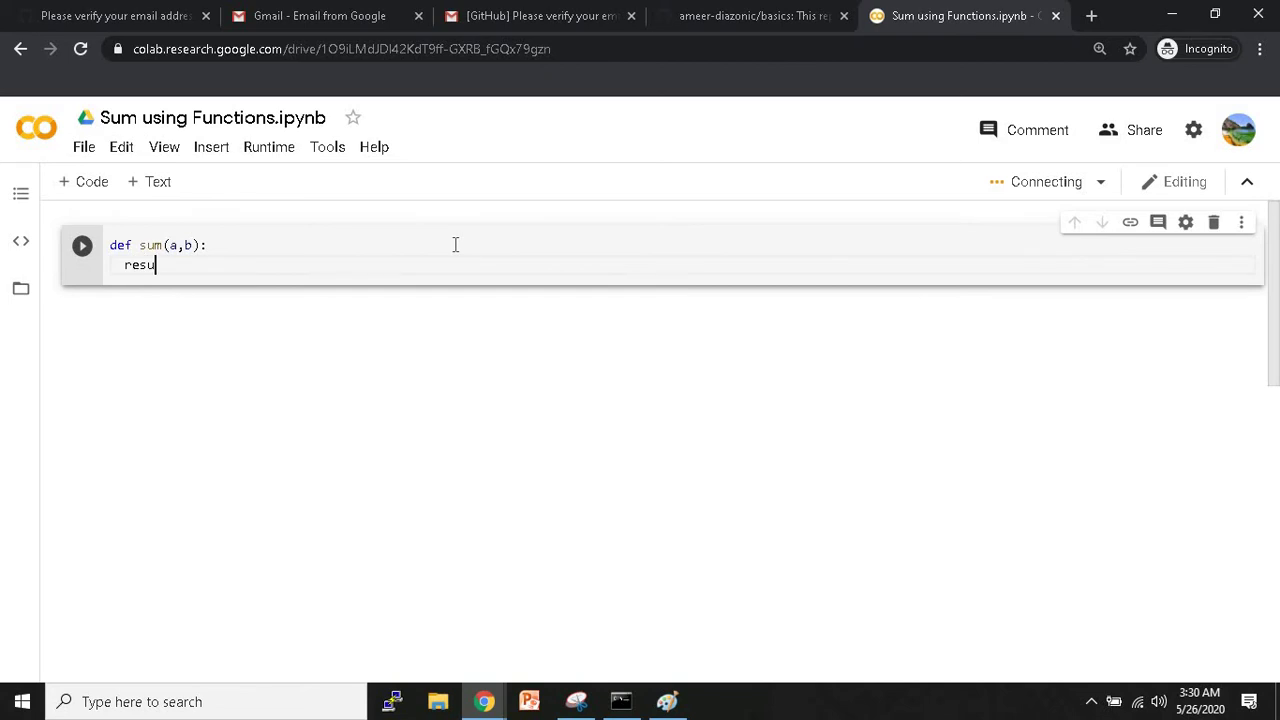
{"action": "type", "text": "result = a+b"}
{"action": "key", "text": "Return"}
{"action": "type", "text": "print("}
{"action": "type", "text": "result"}
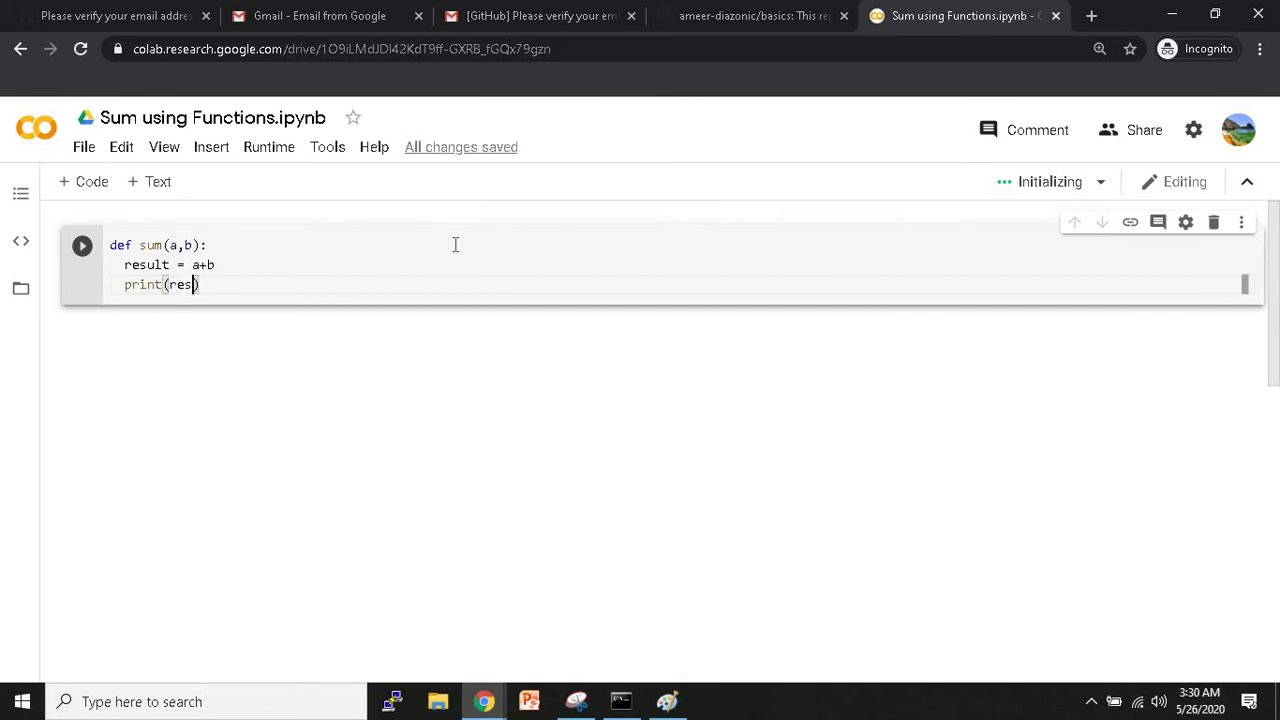
{"action": "key", "text": "shift+Return"}
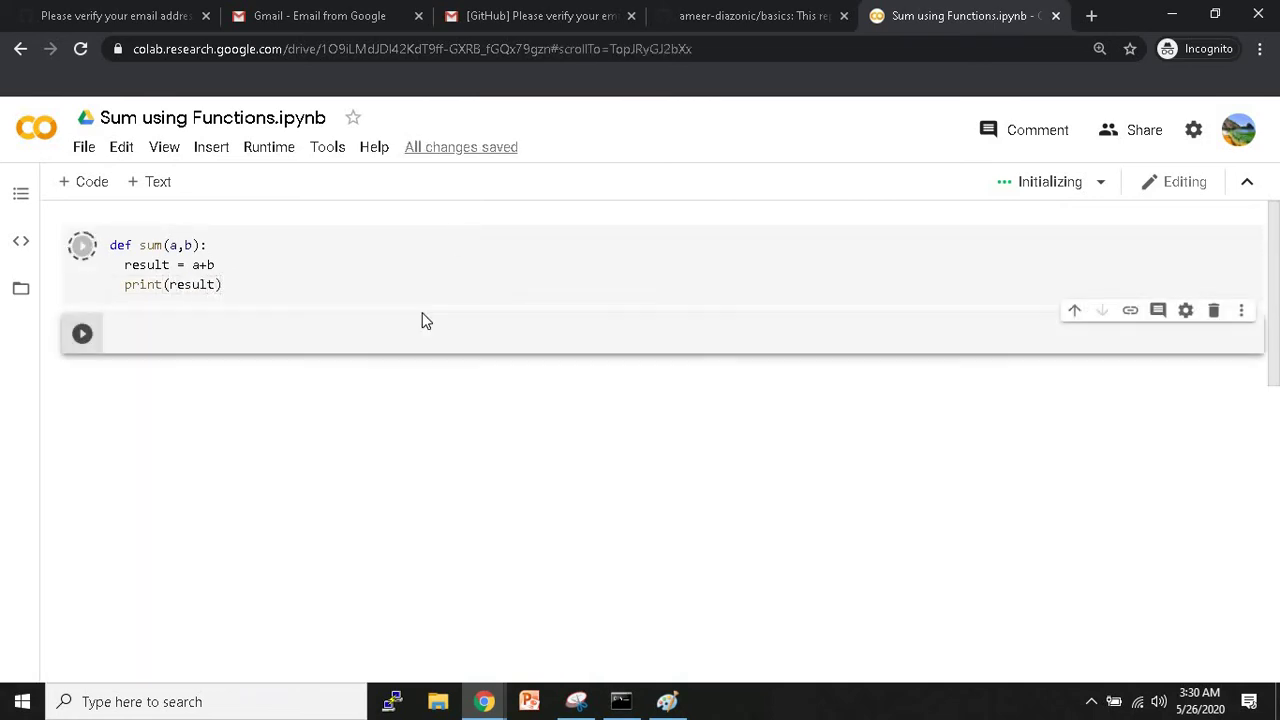
Run sum(2,3) in the next cell, getting output 5.
{"action": "type", "text": "sum("}
{"action": "type", "text": "2,3"}
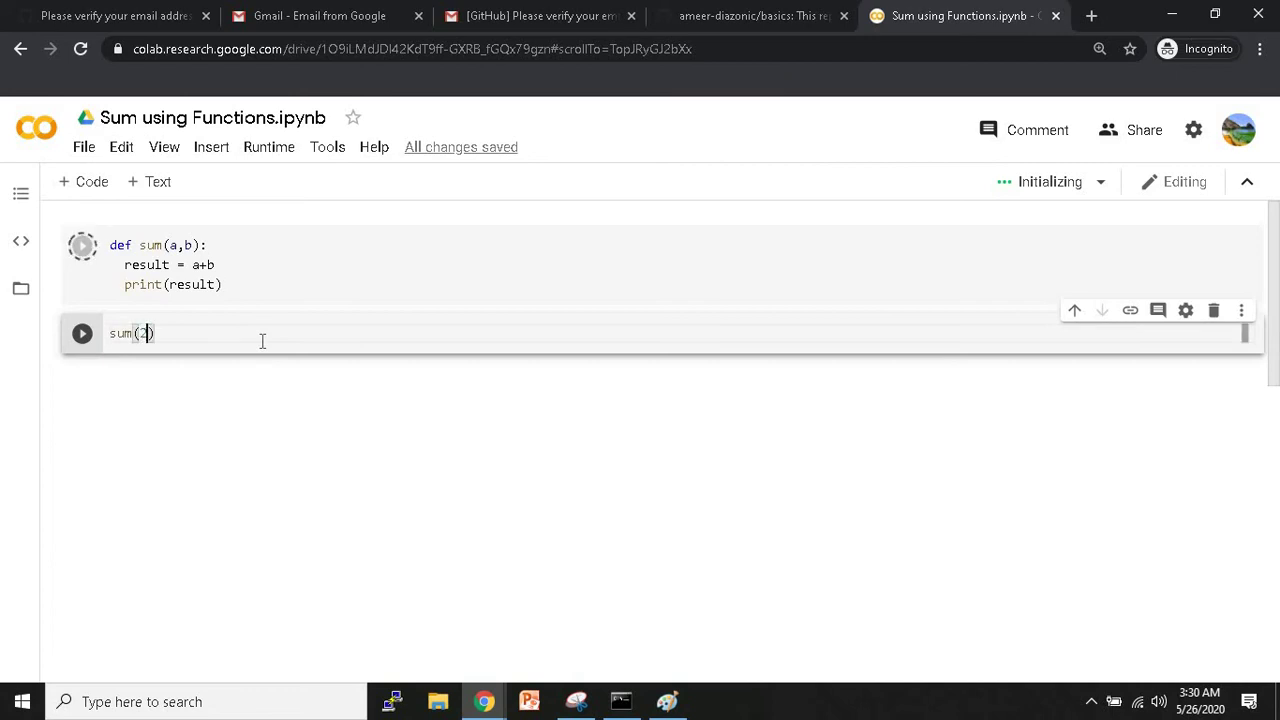
{"action": "key", "text": "shift+Return"}
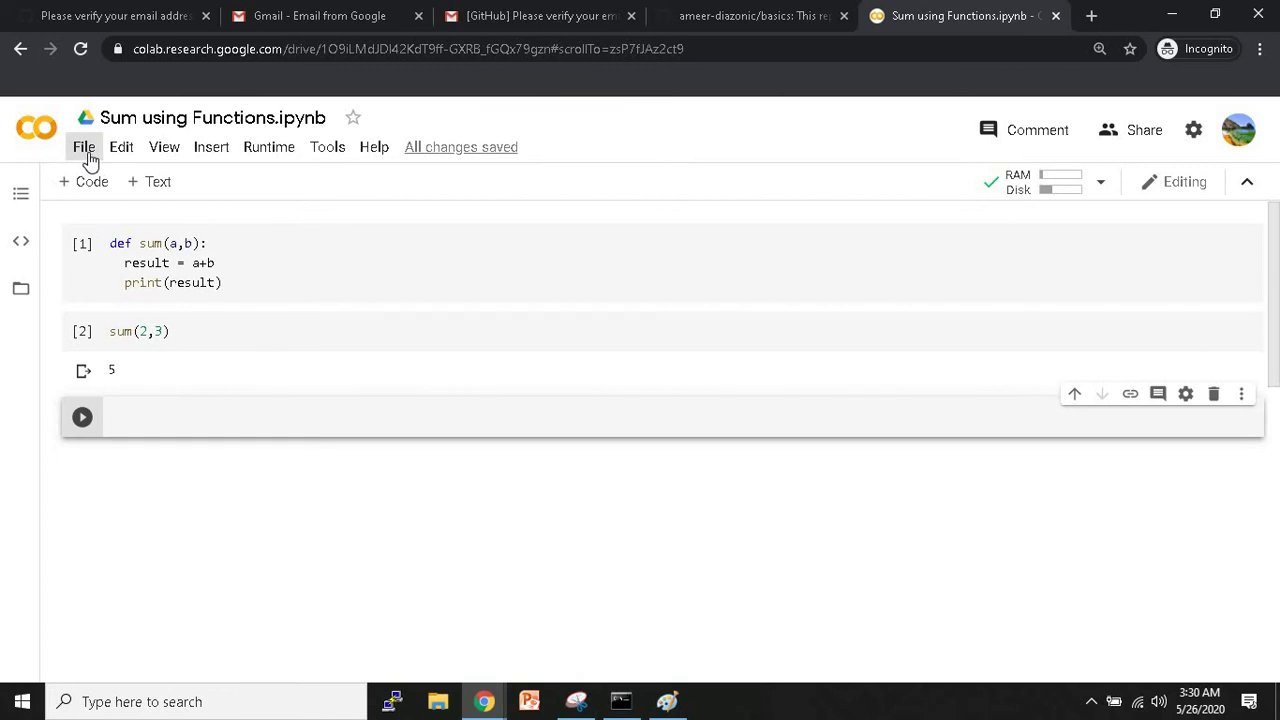
{"action": "left_click", "coordinate": [86, 150]}
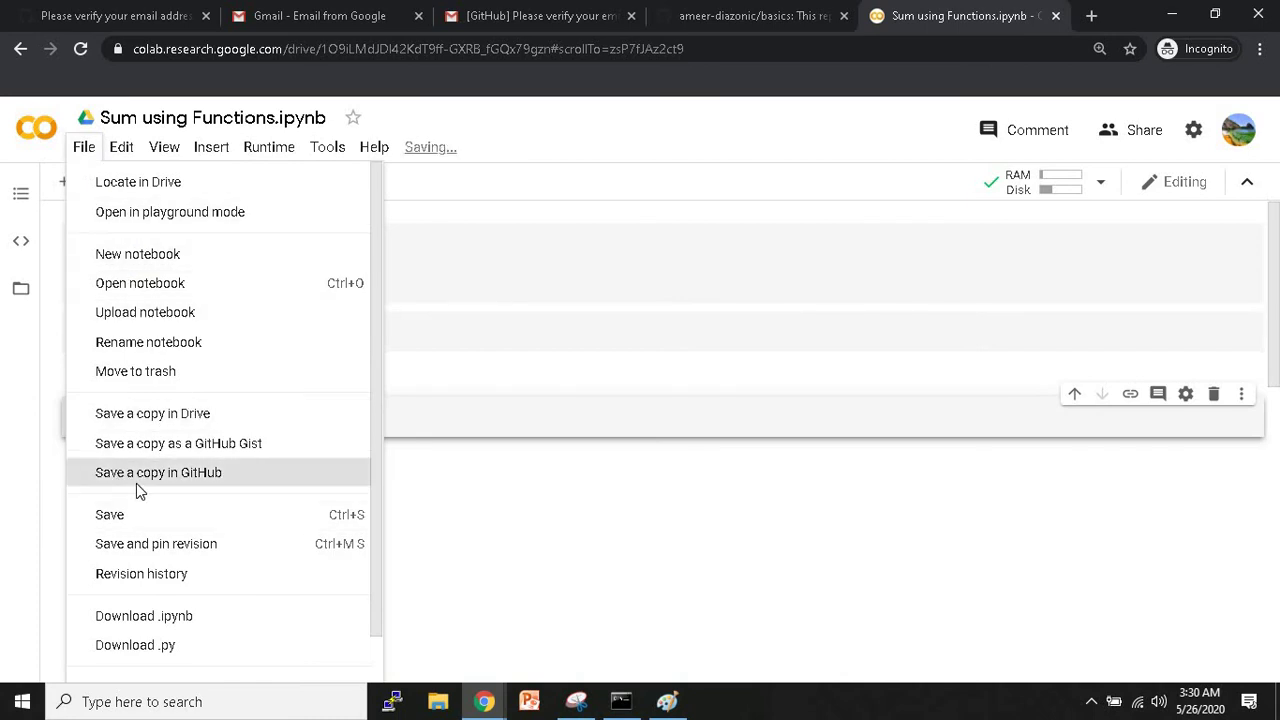
Choose Save a copy in GitHub and authorize googlecolab to access the GitHub account.
{"action": "left_click", "coordinate": [200, 474]}
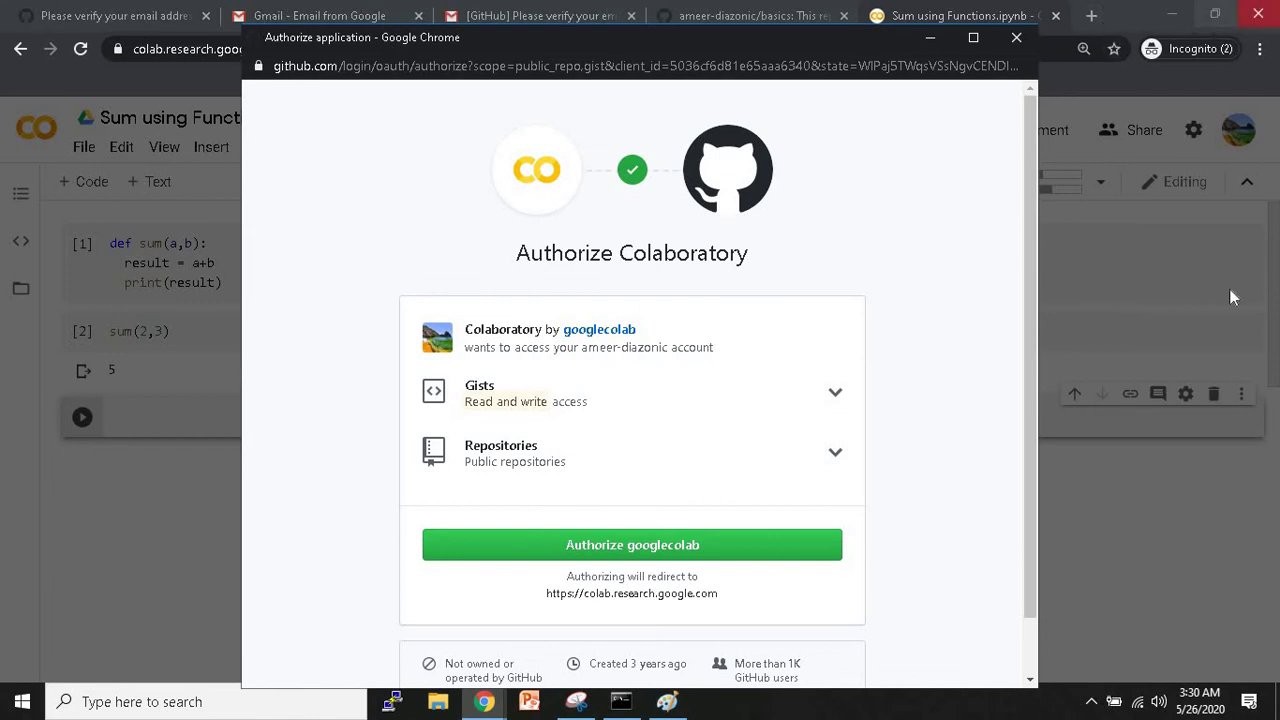
{"action": "scroll", "coordinate": [731, 462], "scroll_direction": "down", "scroll_amount": 1}
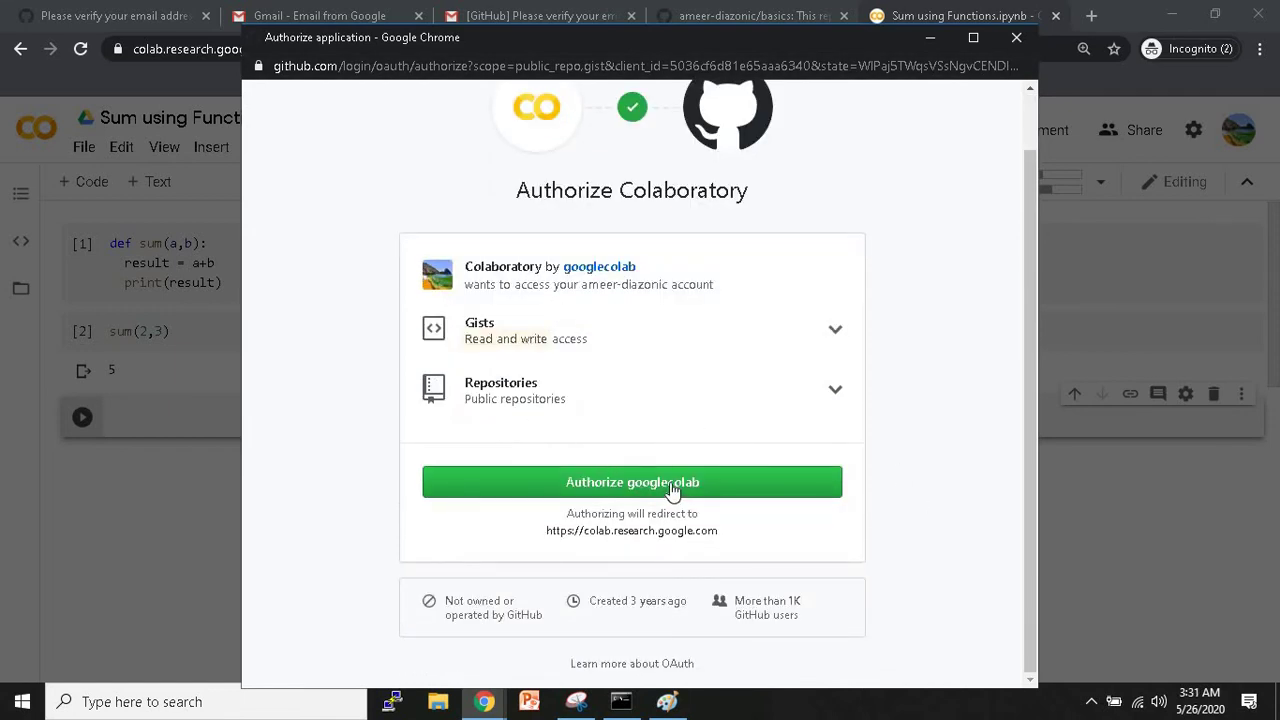
{"action": "left_click", "coordinate": [670, 484]}
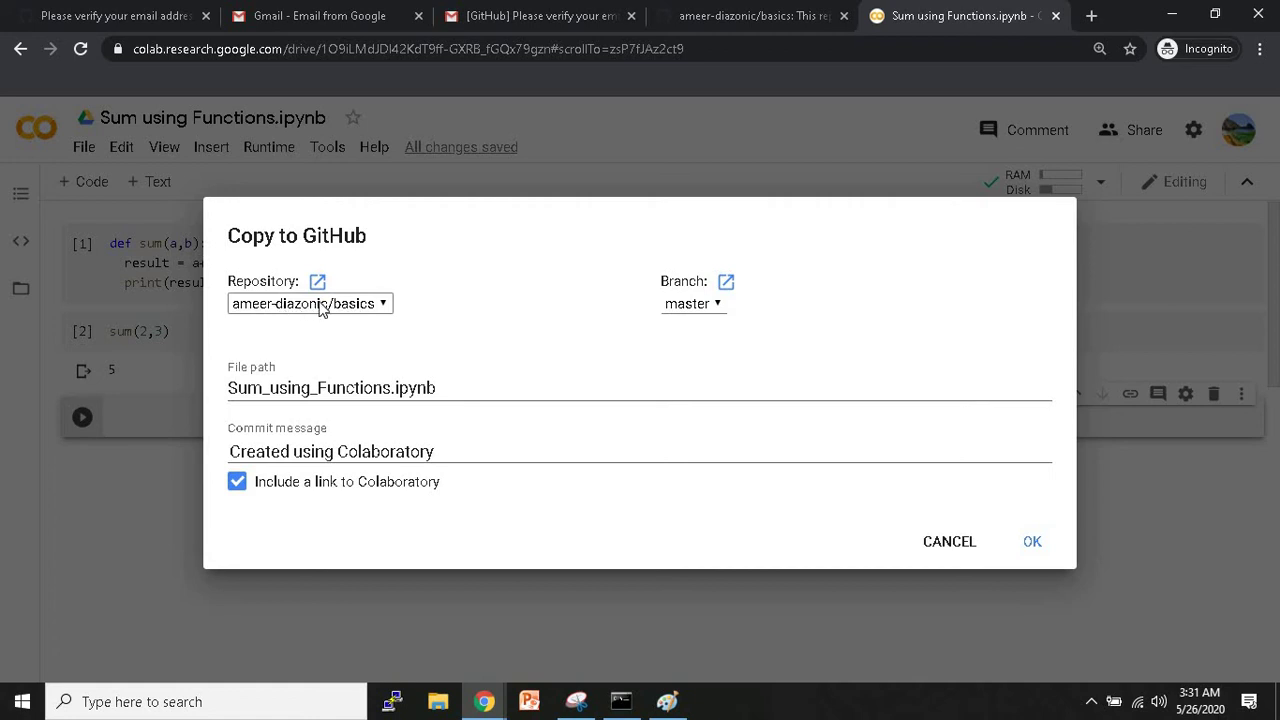
{"action": "left_click", "coordinate": [374, 308]}
Copy the notebook to basics/master as Sum_using_Functions.ipynb, keeping message 'Created using Colaboratory'.
{"action": "left_click", "coordinate": [375, 306]}
{"action": "left_click", "coordinate": [453, 466]}
{"action": "left_click_drag", "start_coordinate": [425, 451], "coordinate": [156, 457]}
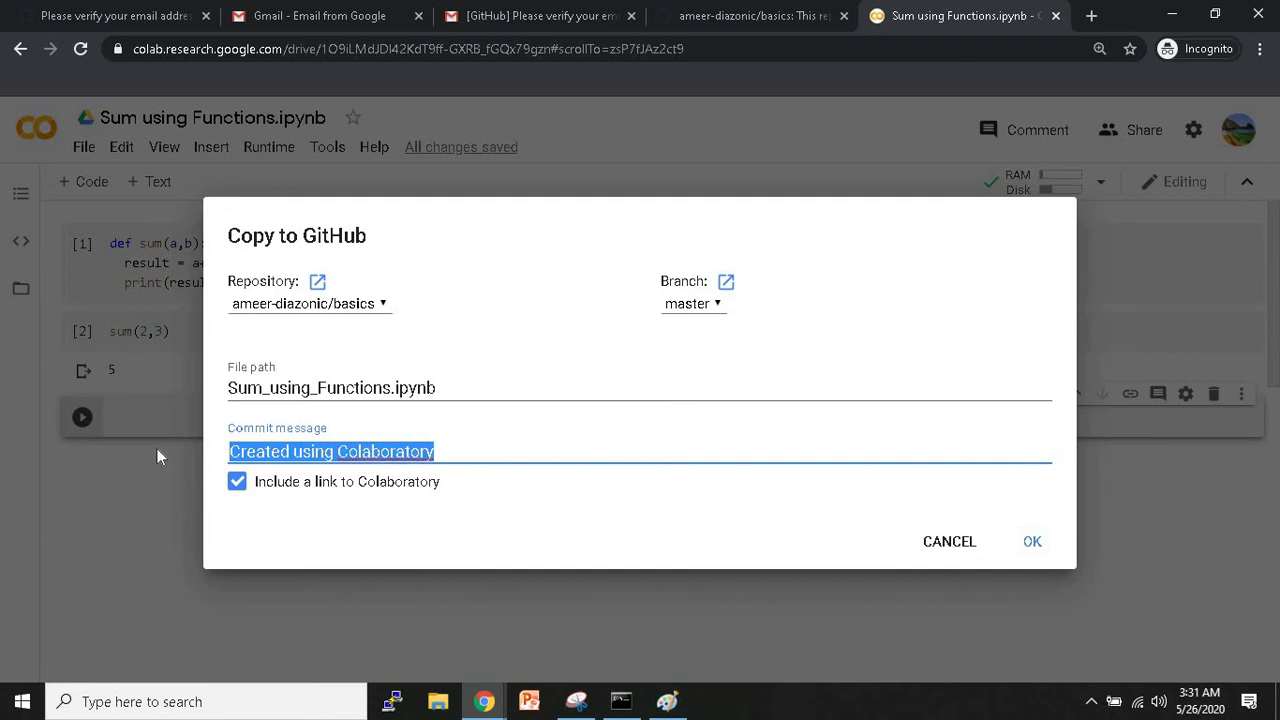
{"action": "left_click", "coordinate": [453, 451]}
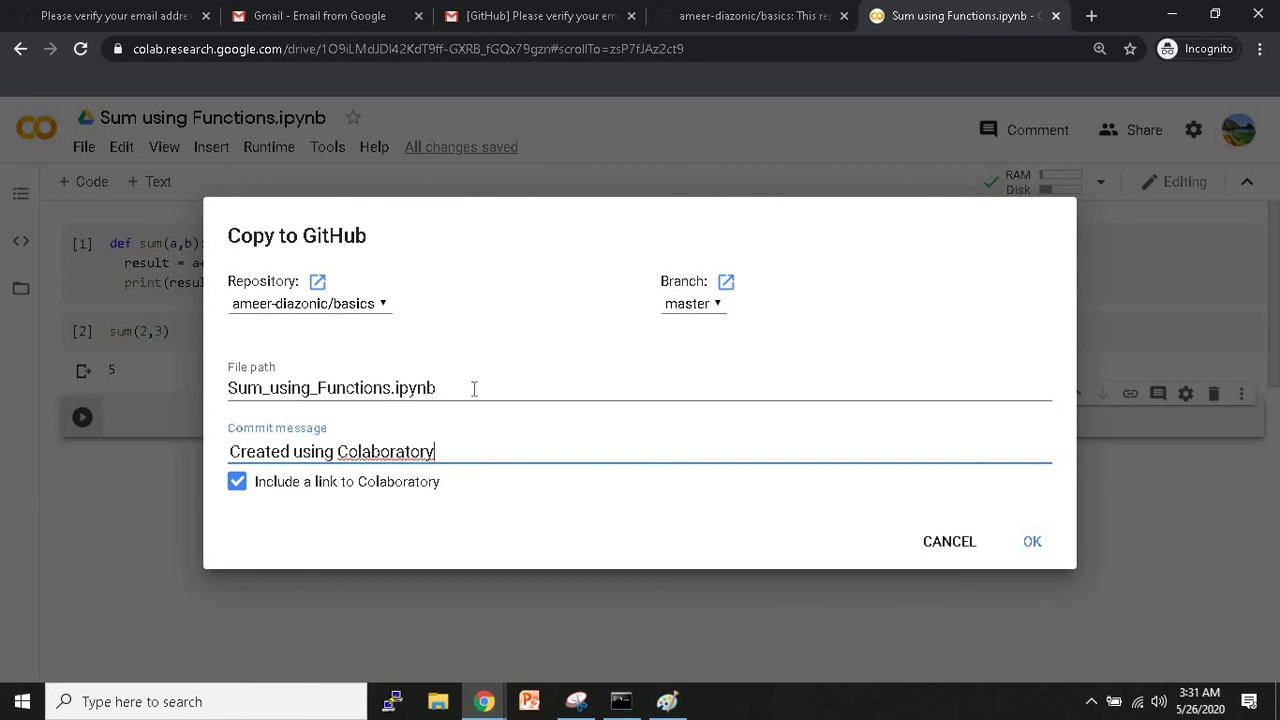
{"action": "left_click", "coordinate": [1033, 542]}
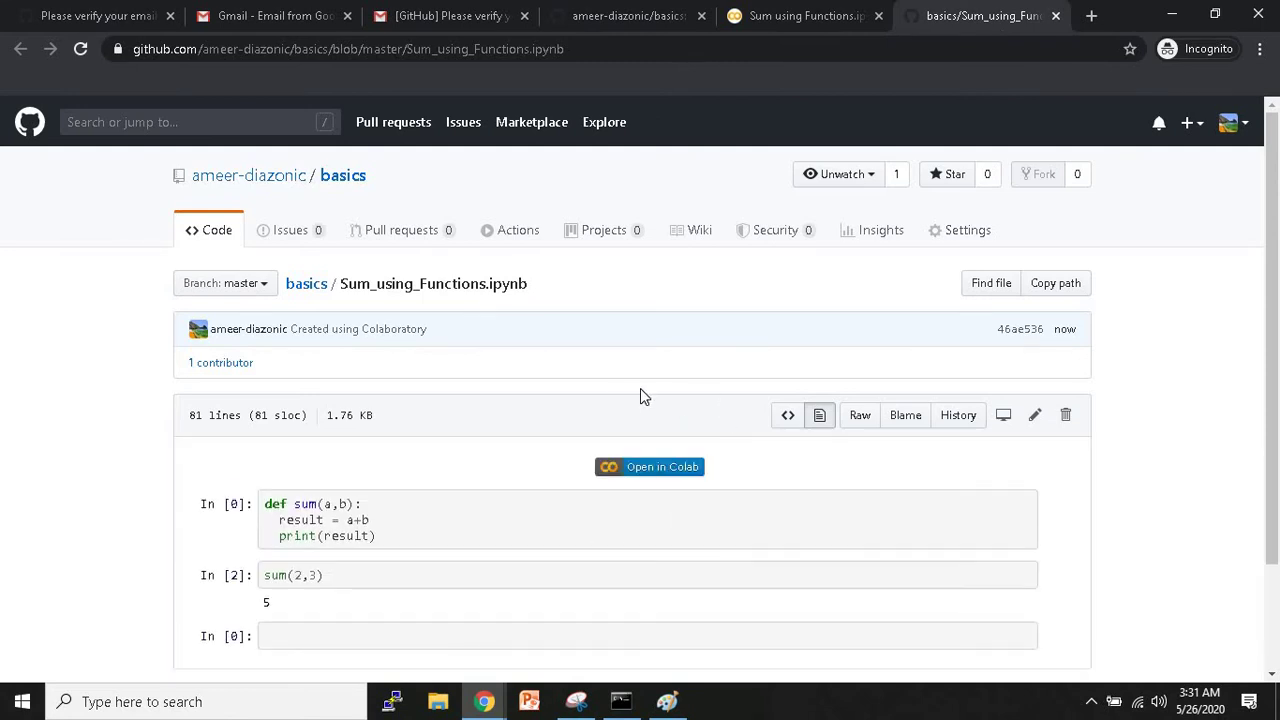
Scroll down through Sum_using_Functions.ipynb's rendered code cells and output 5, then back up.
{"action": "scroll", "coordinate": [586, 430], "scroll_direction": "down", "scroll_amount": 1}
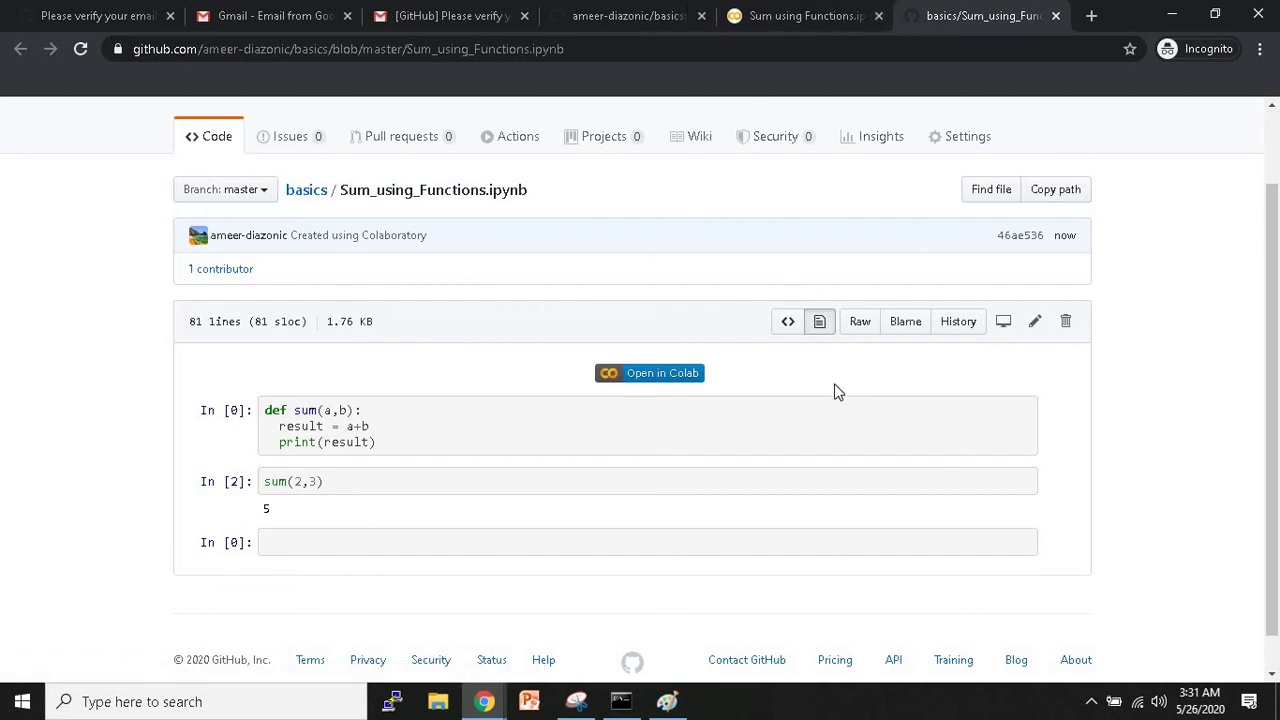
{"action": "scroll", "coordinate": [871, 346], "scroll_direction": "up", "scroll_amount": 1}
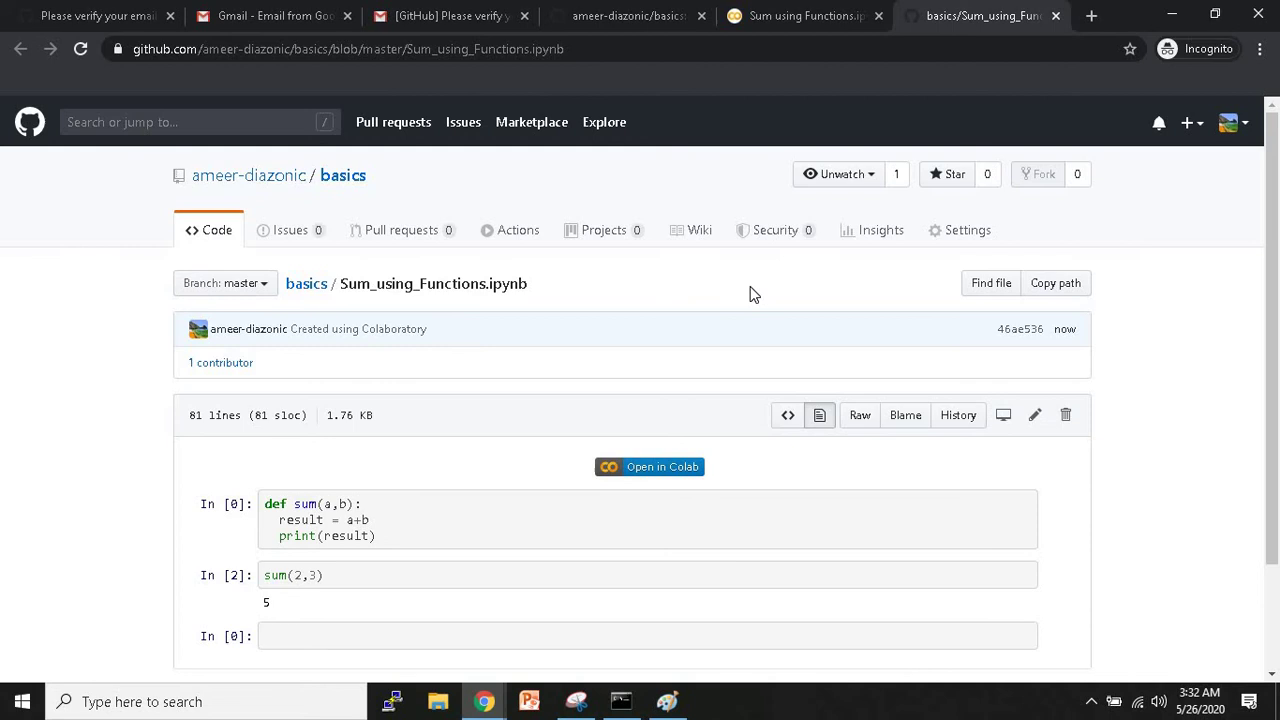
Go to the profile page and open the basics repository.
{"action": "left_click", "coordinate": [275, 188]}
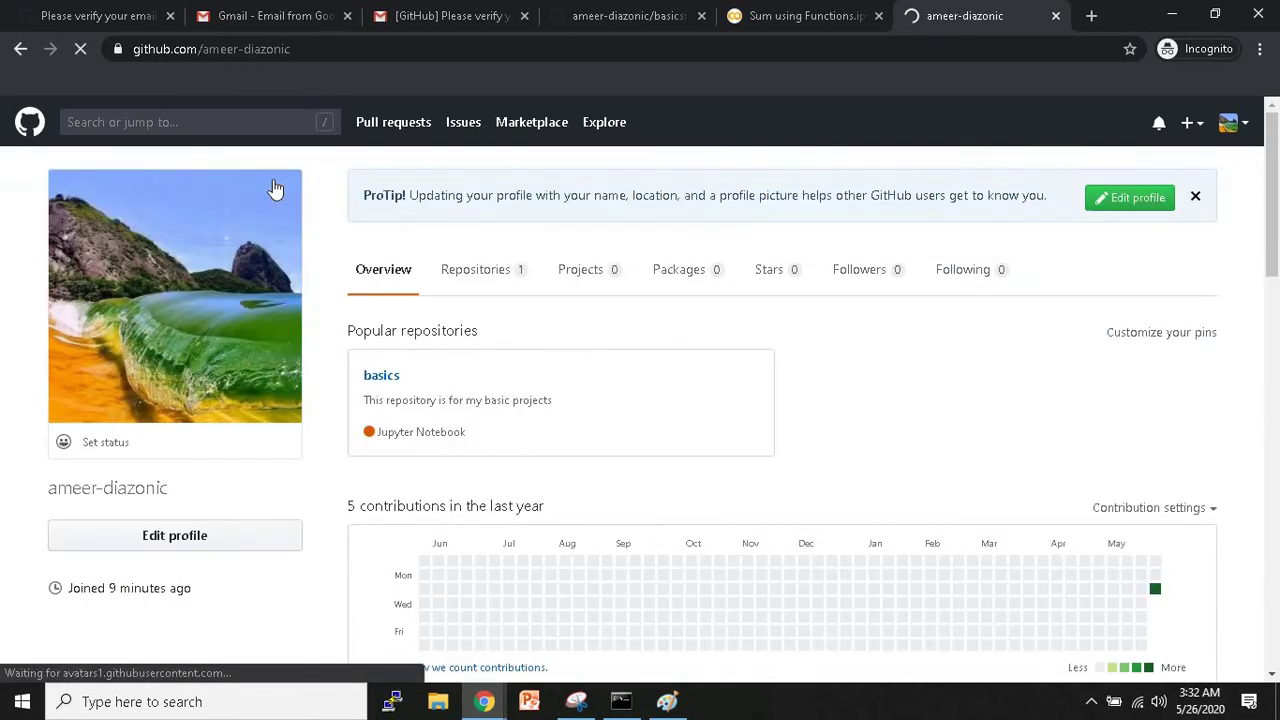
{"action": "left_click", "coordinate": [378, 377]}
{"action": "scroll", "coordinate": [243, 451], "scroll_direction": "down", "scroll_amount": 1}
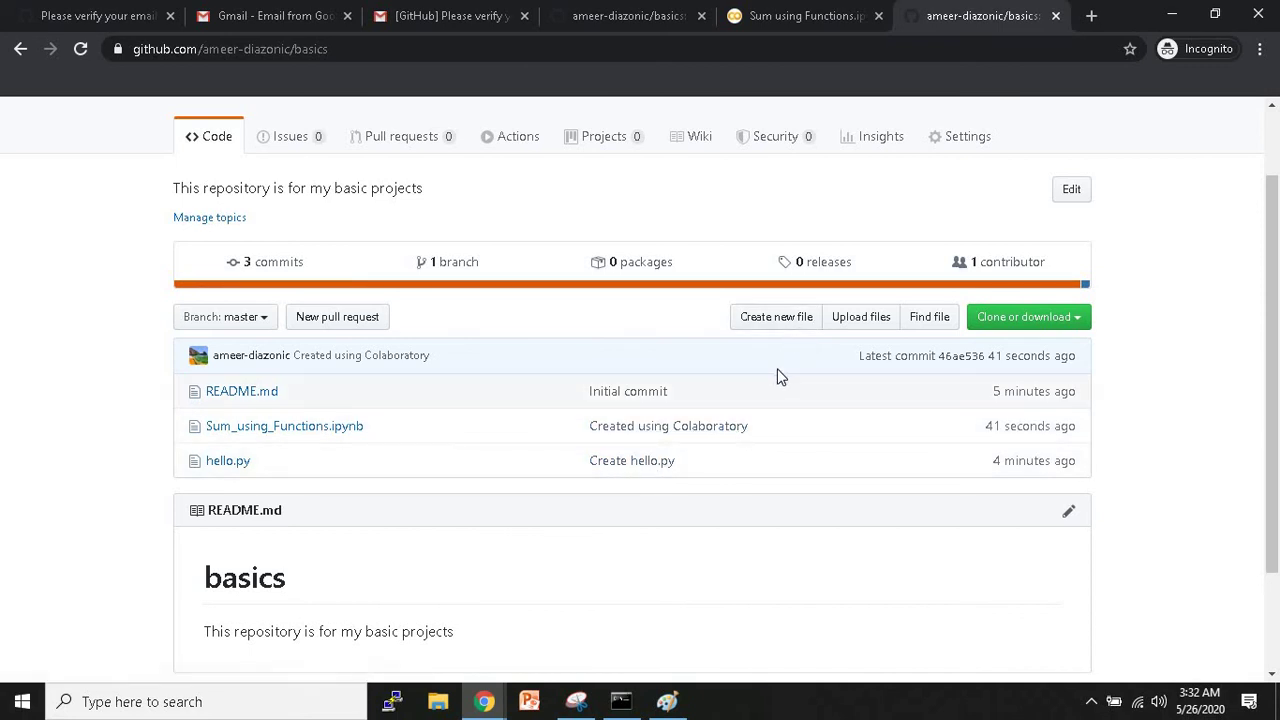
Briefly start a new file, return to basics via the profile, and reach Upload files.
{"action": "left_click", "coordinate": [797, 319]}
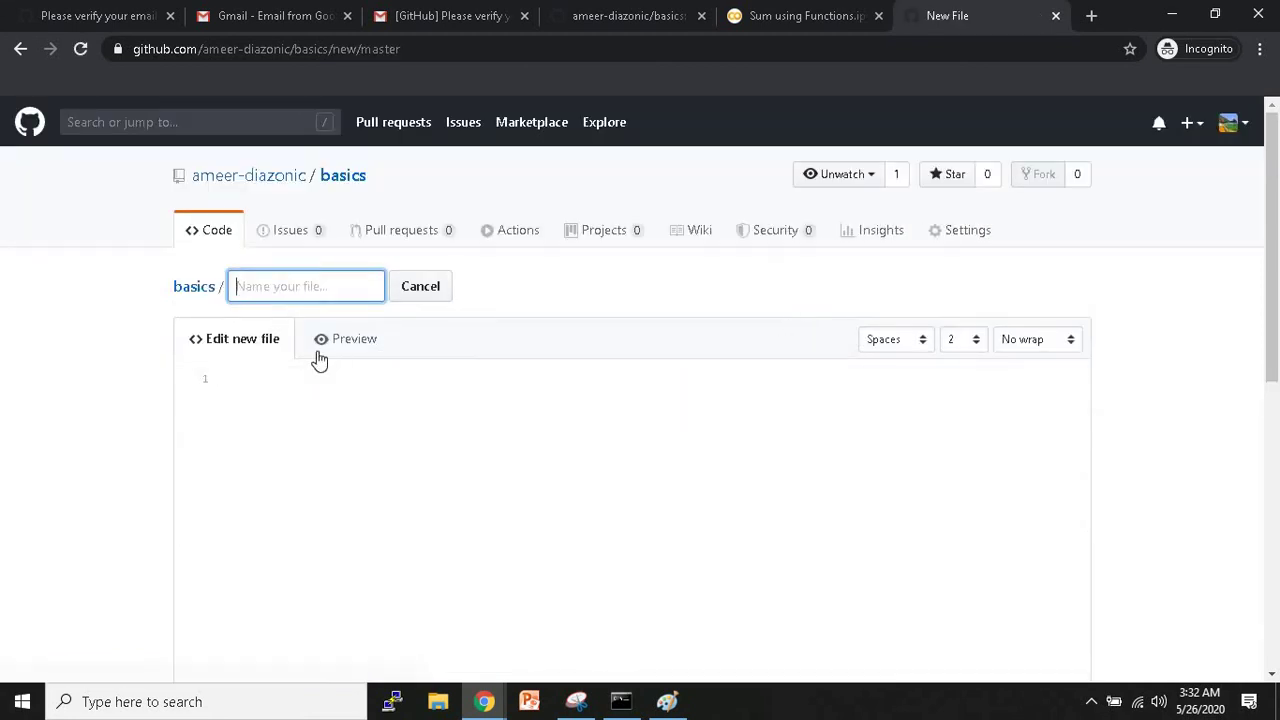
{"action": "left_click", "coordinate": [270, 187]}
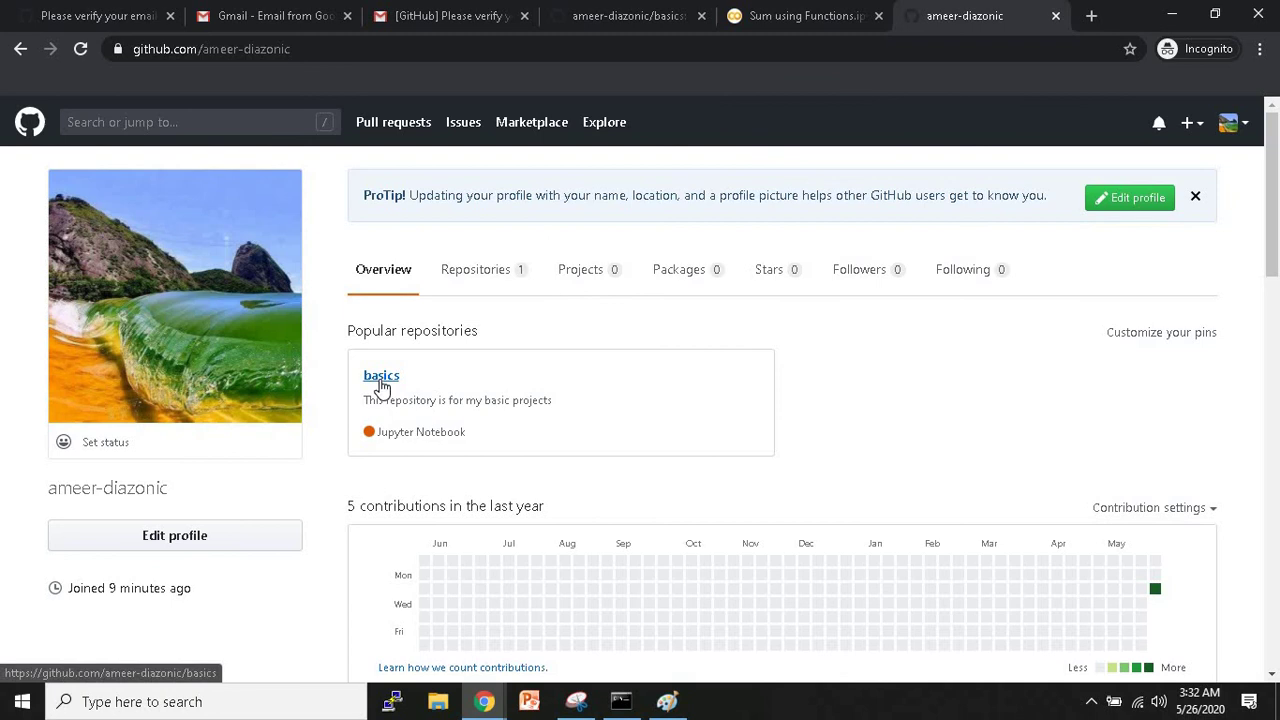
{"action": "left_click", "coordinate": [377, 385]}
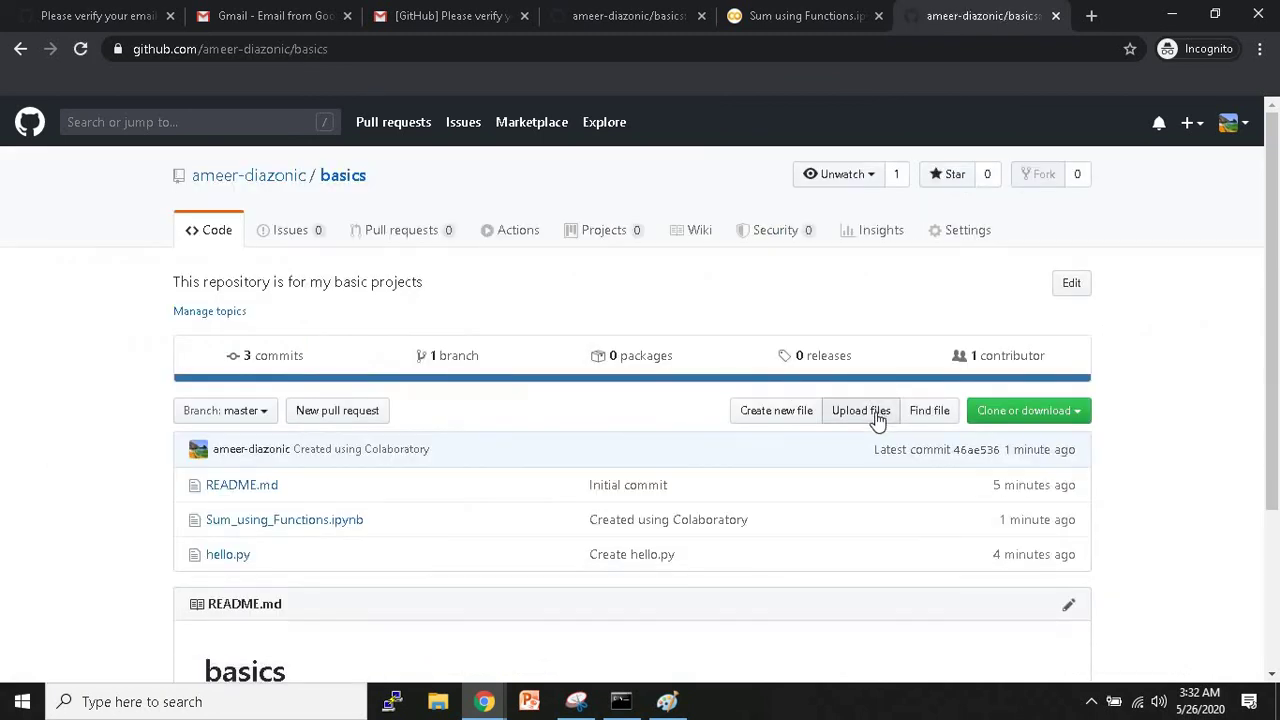
{"action": "left_click", "coordinate": [875, 417]}
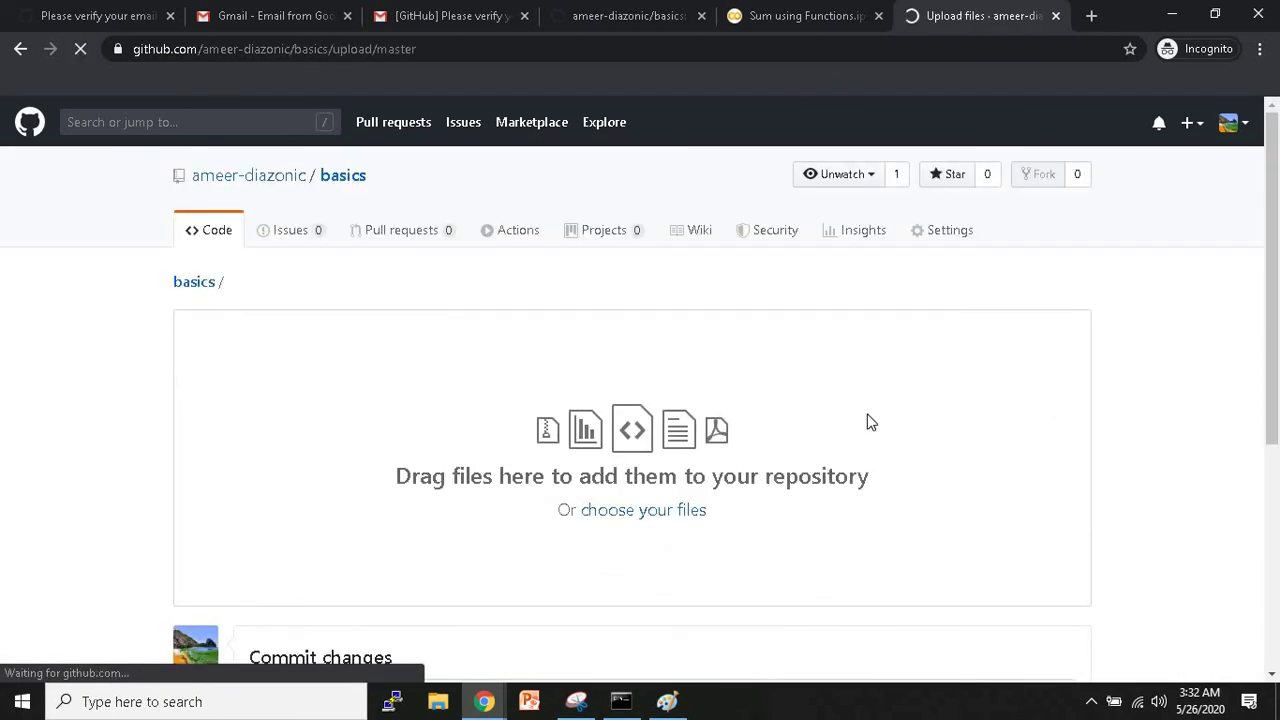
Browse the file picker to the ML Final folder and close it without choosing files.
{"action": "scroll", "coordinate": [325, 513], "scroll_direction": "down", "scroll_amount": 1}
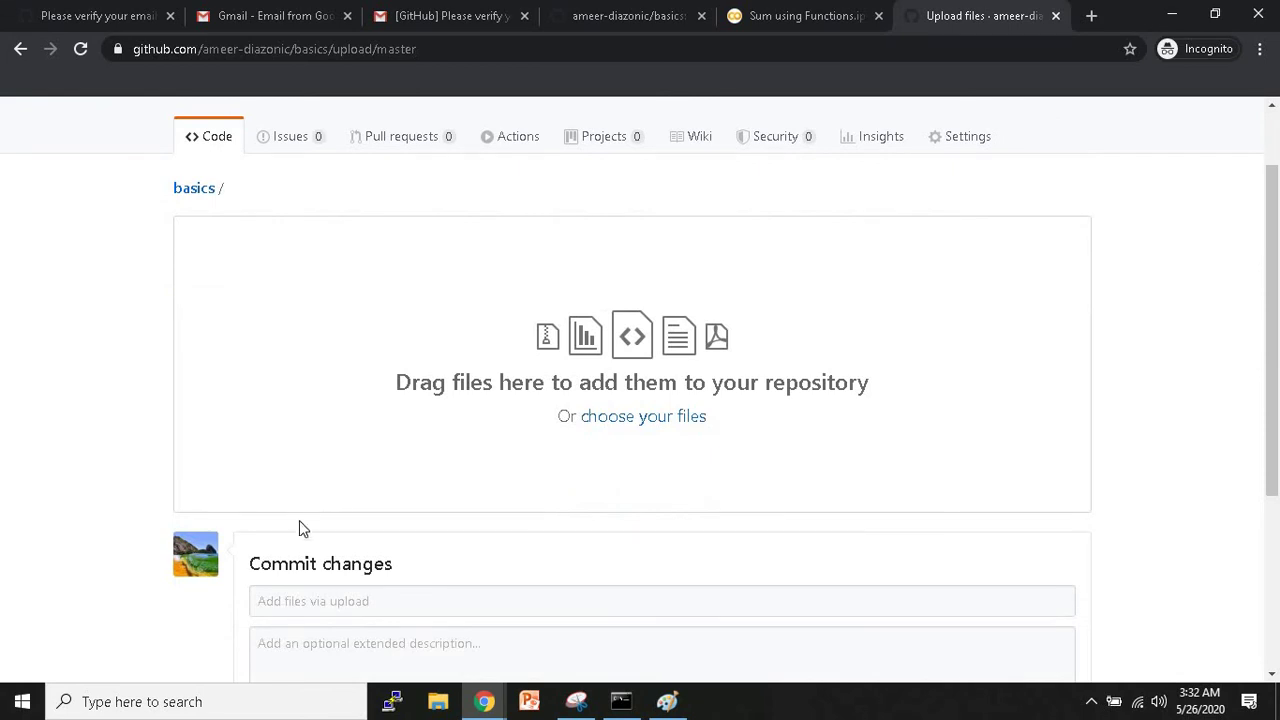
{"action": "left_click", "coordinate": [662, 420]}
{"action": "left_click", "coordinate": [662, 420]}
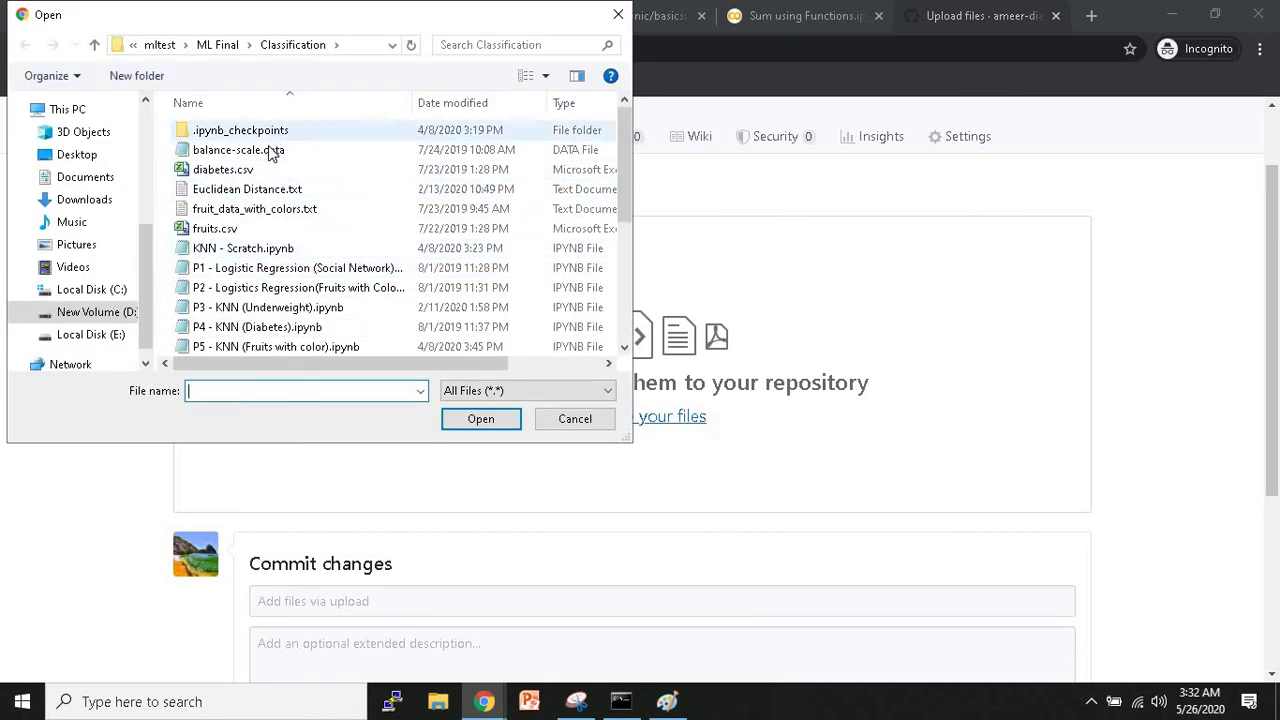
{"action": "scroll", "coordinate": [268, 175], "scroll_direction": "down", "scroll_amount": 4}
{"action": "scroll", "coordinate": [320, 192], "scroll_direction": "up", "scroll_amount": 4}
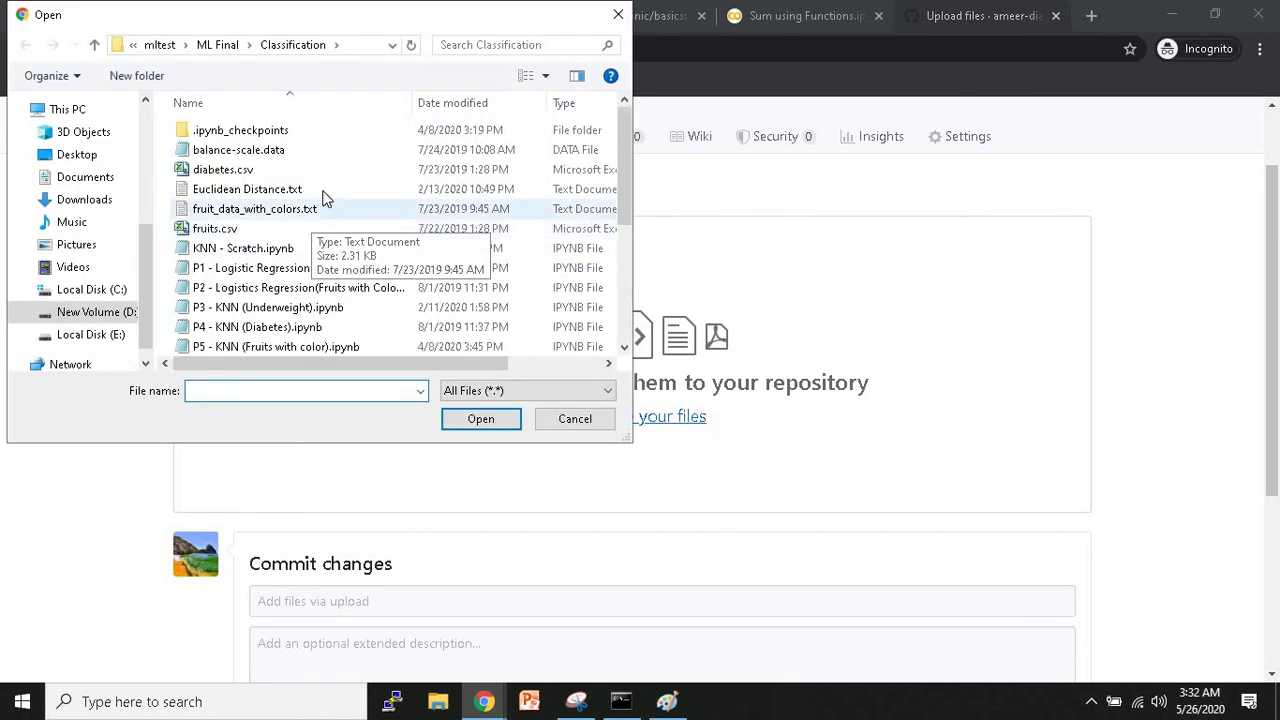
{"action": "left_click", "coordinate": [234, 50]}
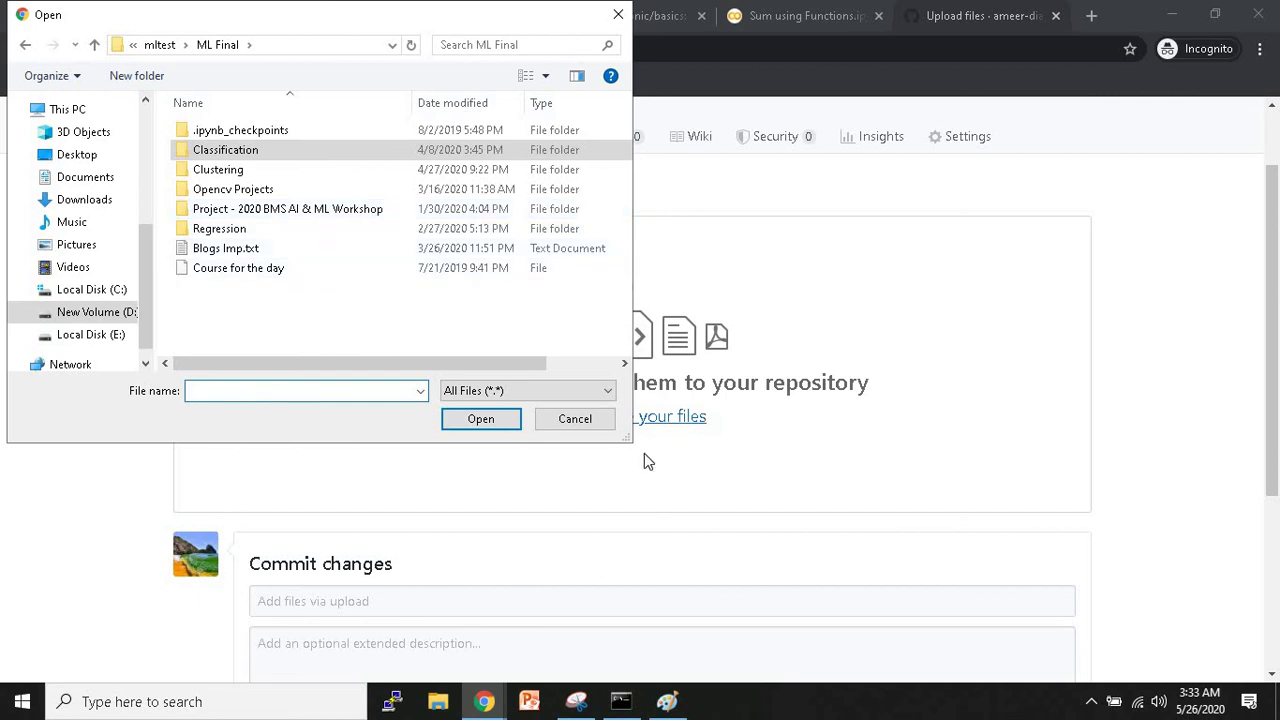
{"action": "left_click", "coordinate": [576, 424]}
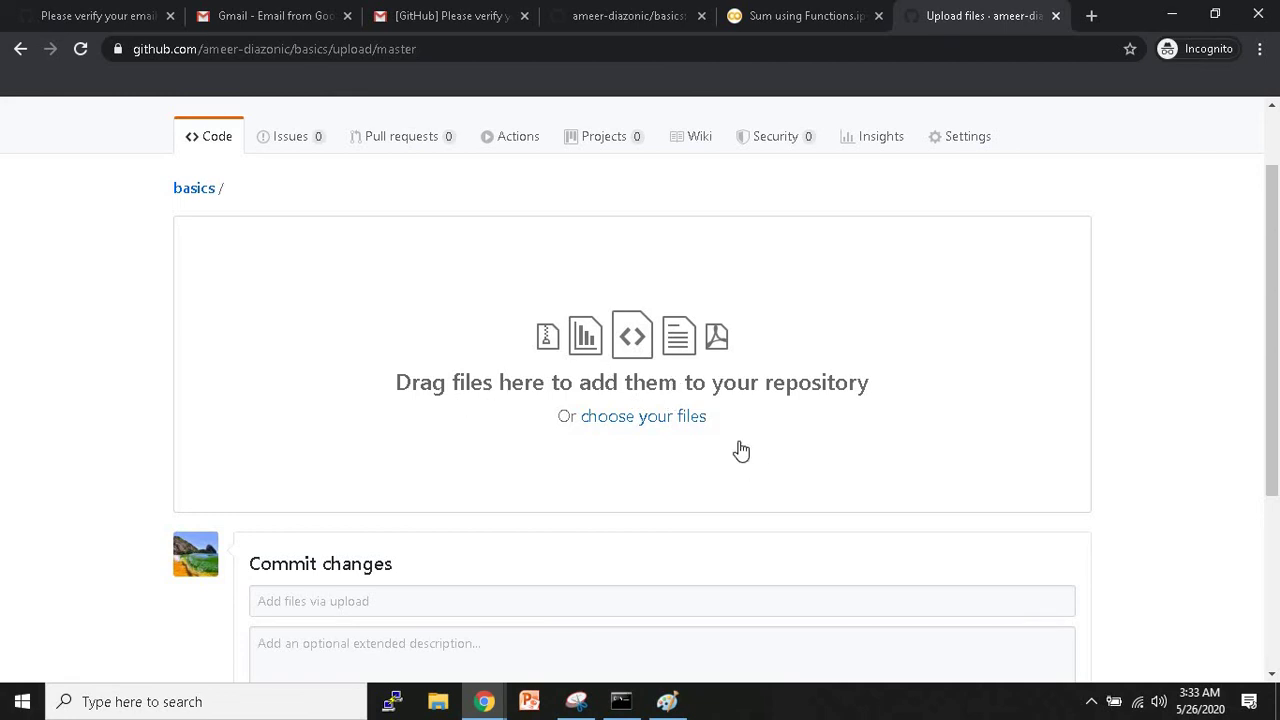
Cancel the empty upload and return to the basics repository.
{"action": "scroll", "coordinate": [737, 449], "scroll_direction": "down", "scroll_amount": 3}
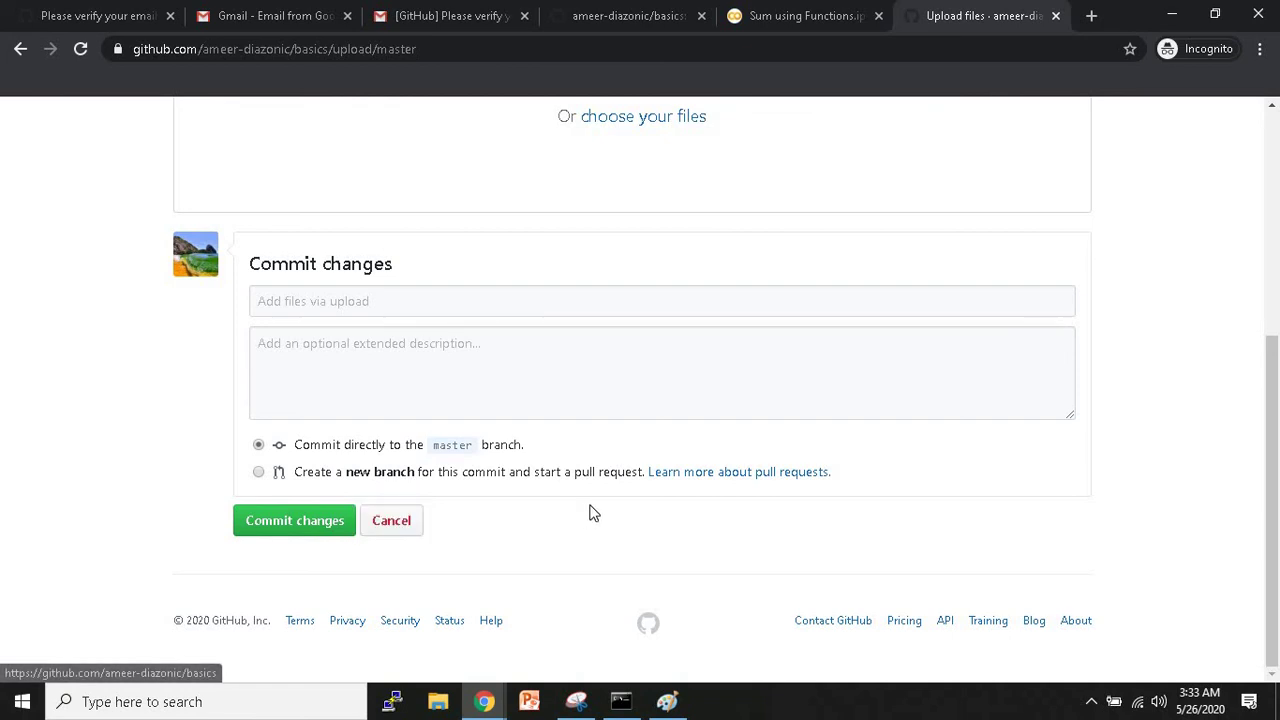
{"action": "scroll", "coordinate": [591, 514], "scroll_direction": "up", "scroll_amount": 4}
{"action": "scroll", "coordinate": [655, 285], "scroll_direction": "down", "scroll_amount": 4}
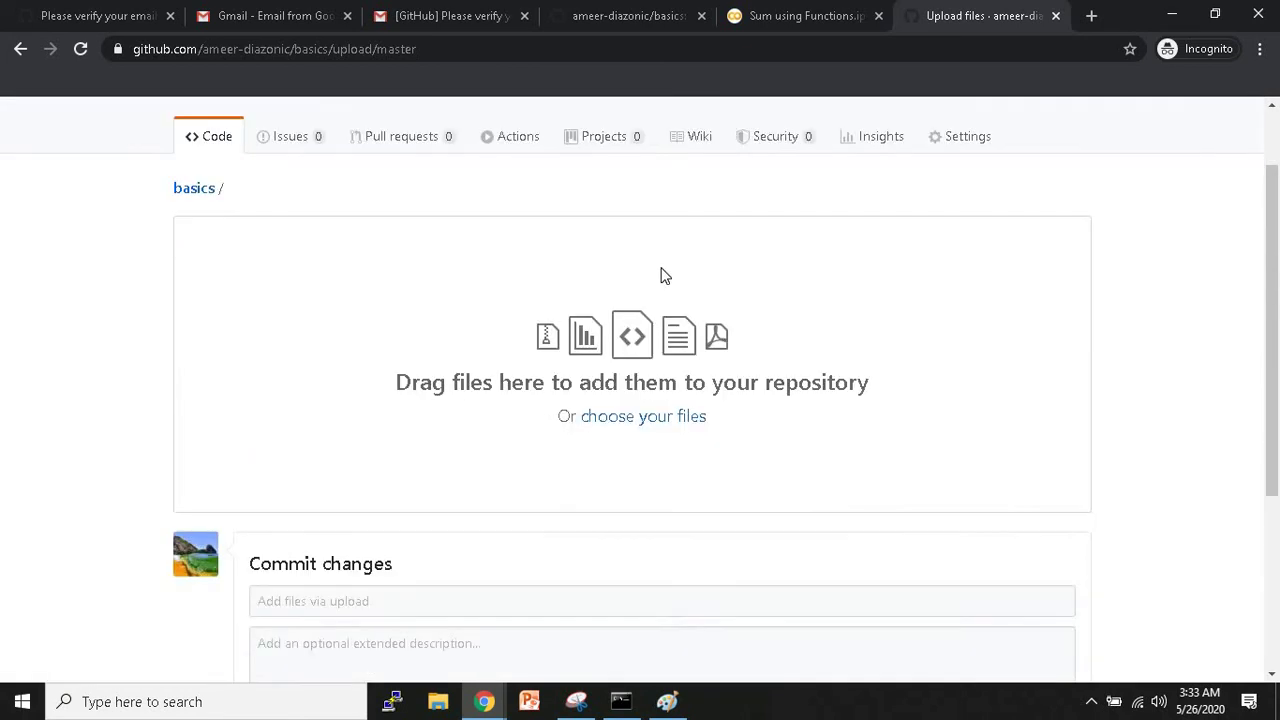
{"action": "left_click", "coordinate": [391, 541]}
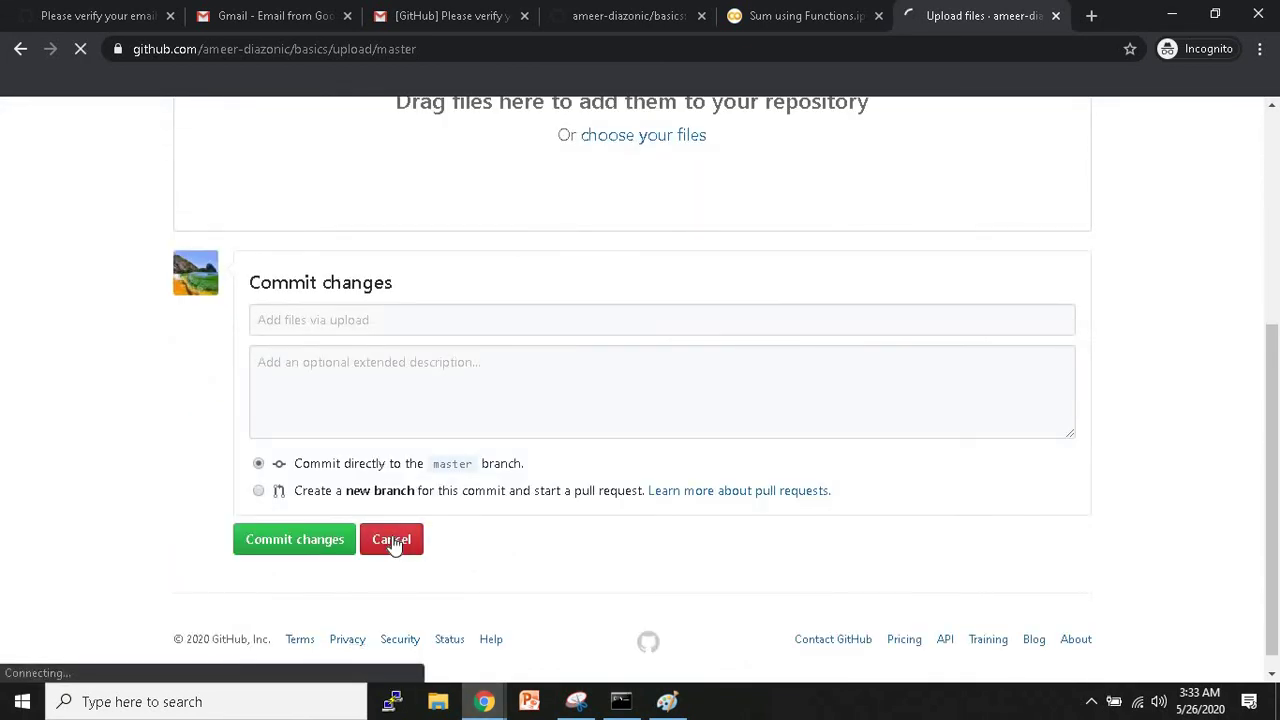